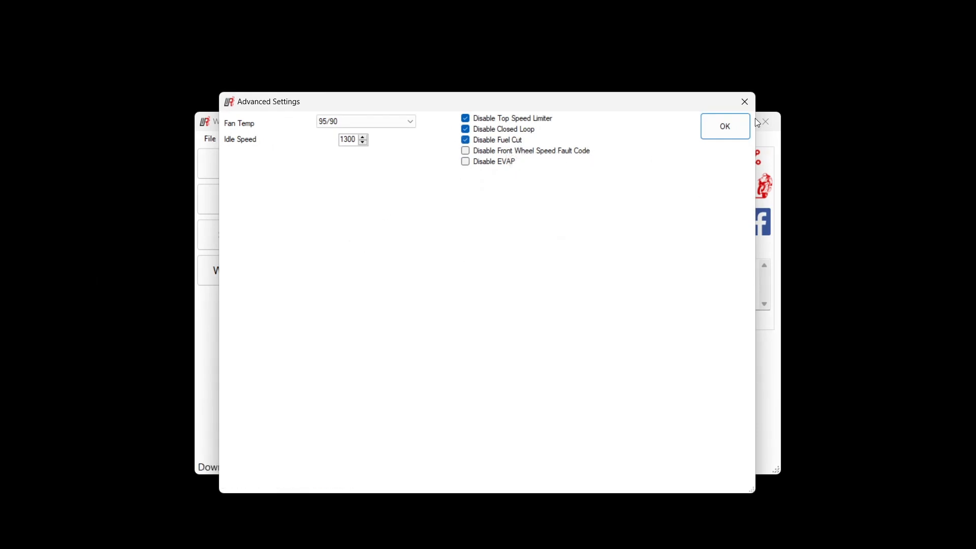
Close the Advanced Settings and copy the log file 0004.WRL from the LOG BOX (E:) drive into the woolich-tunes logs folder
left_click(728, 130)
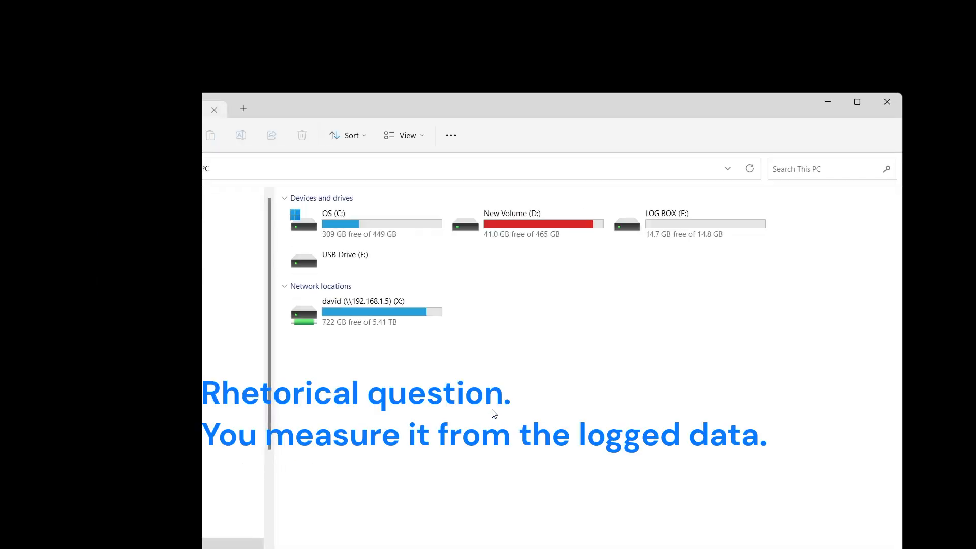
left_click(671, 224)
double_click(672, 224)
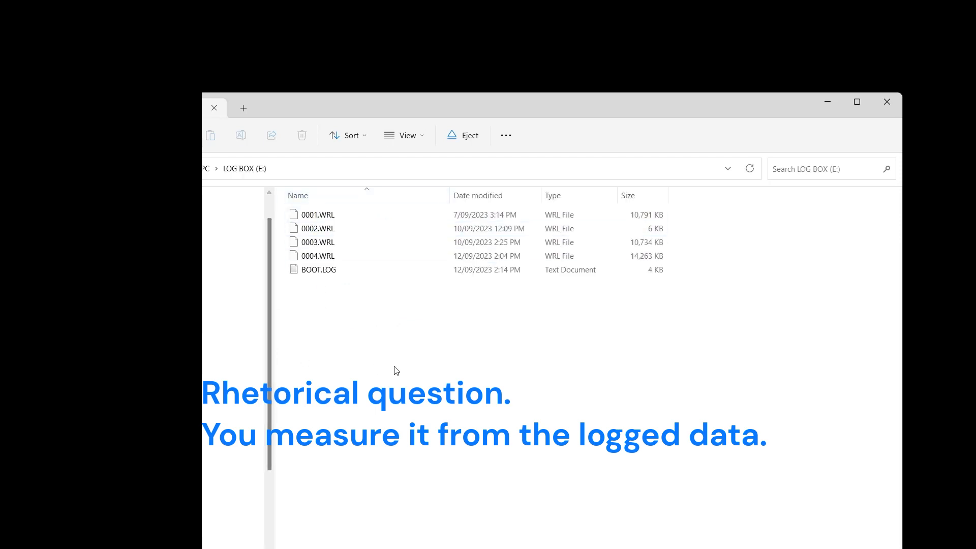
left_click(465, 257)
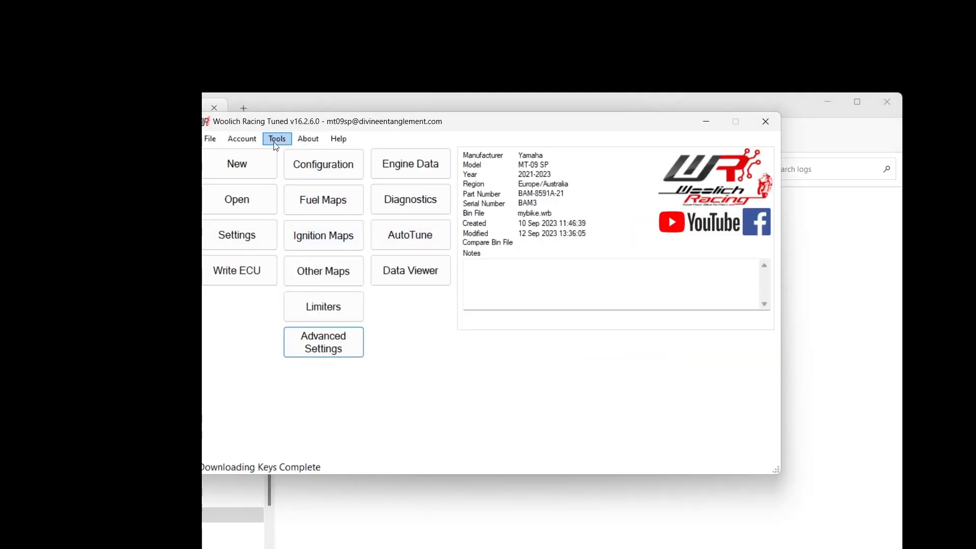
Convert the log file 0004.WRL in the woolich-tunes logs folder to CSV format
left_click(277, 139)
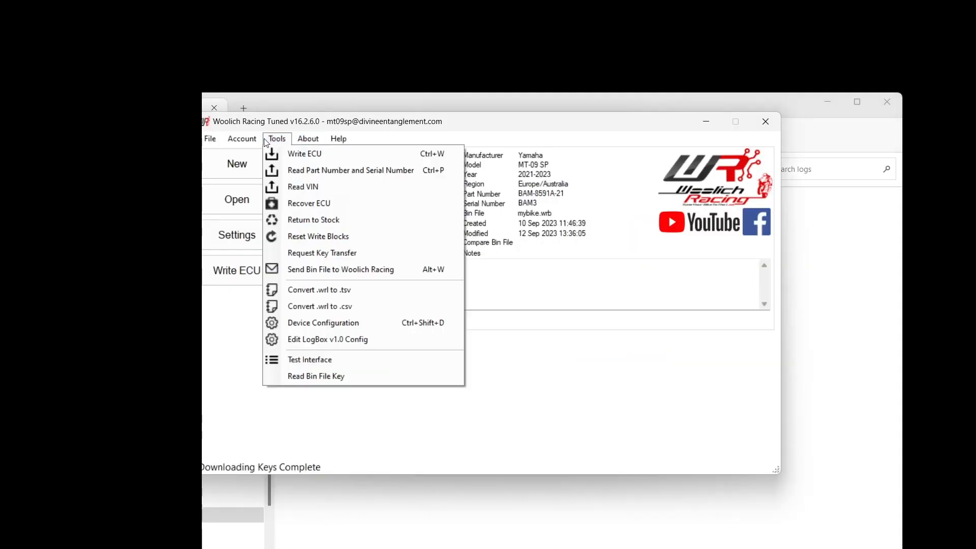
left_click(305, 307)
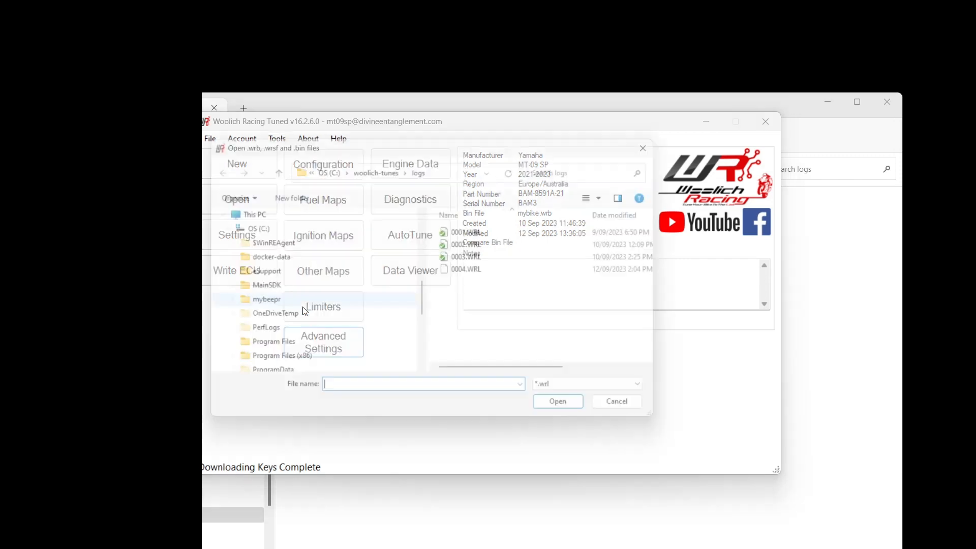
left_click(461, 274)
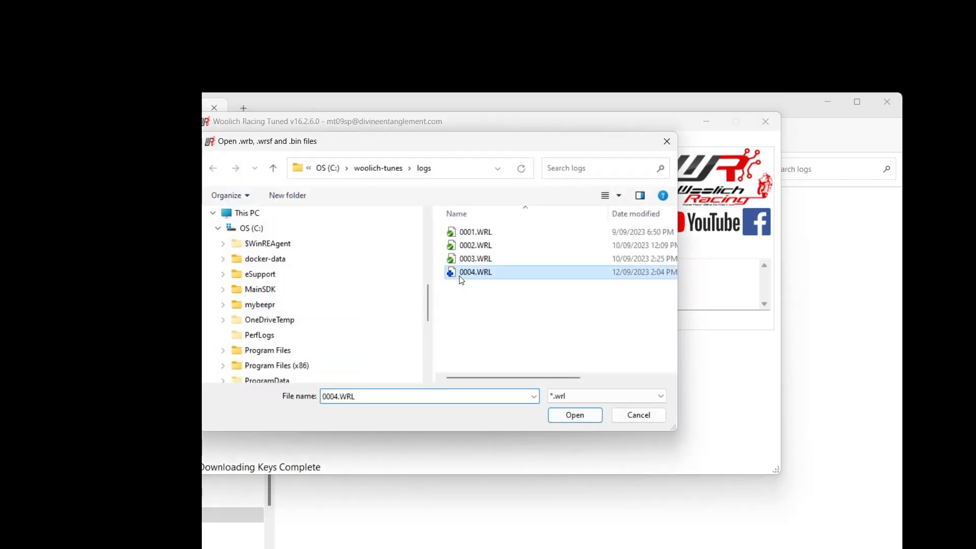
left_click(581, 417)
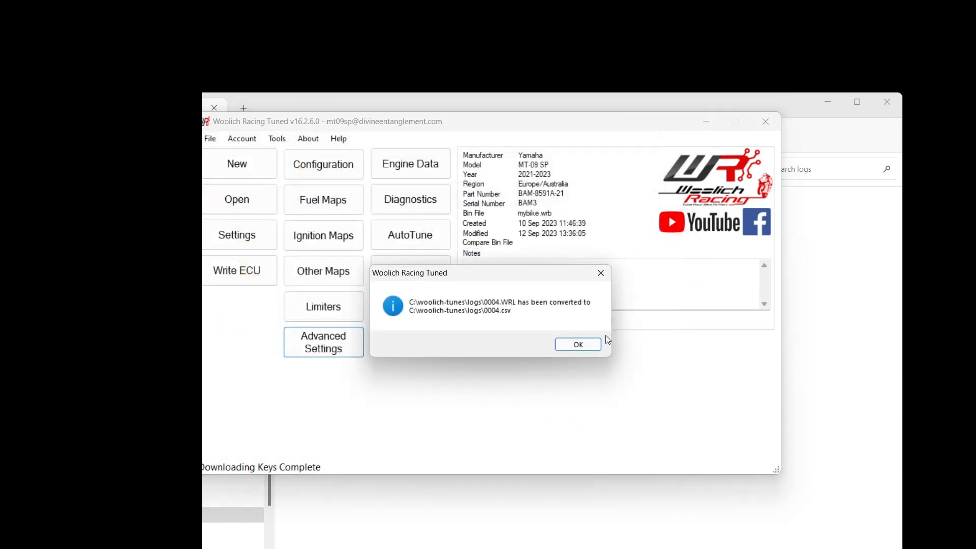
left_click(578, 345)
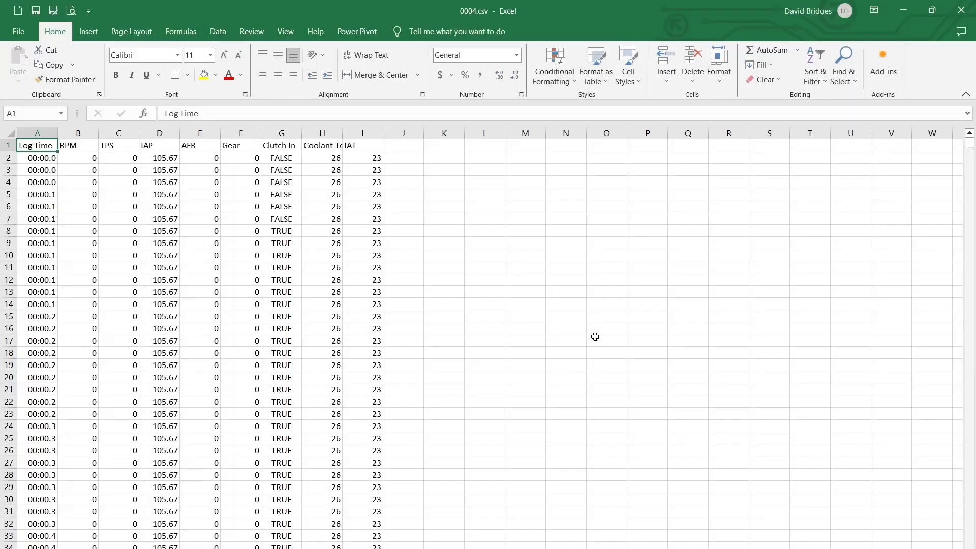
Autofit the widths of all columns in the 0004.csv sheet to their contents
left_click(10, 132)
double_click(56, 135)
left_click(121, 182)
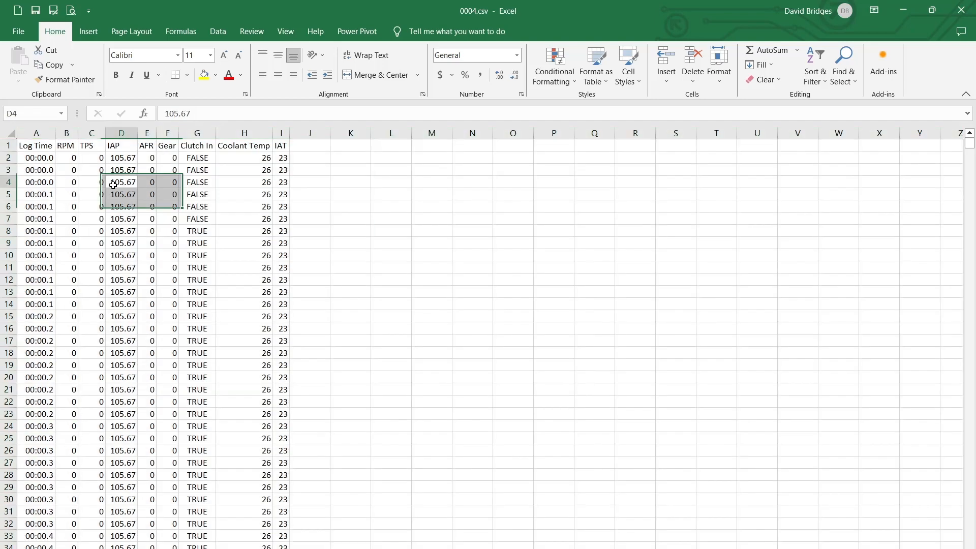
Freeze the top row so the column headers stay in view
left_click_drag(33, 144, 275, 145)
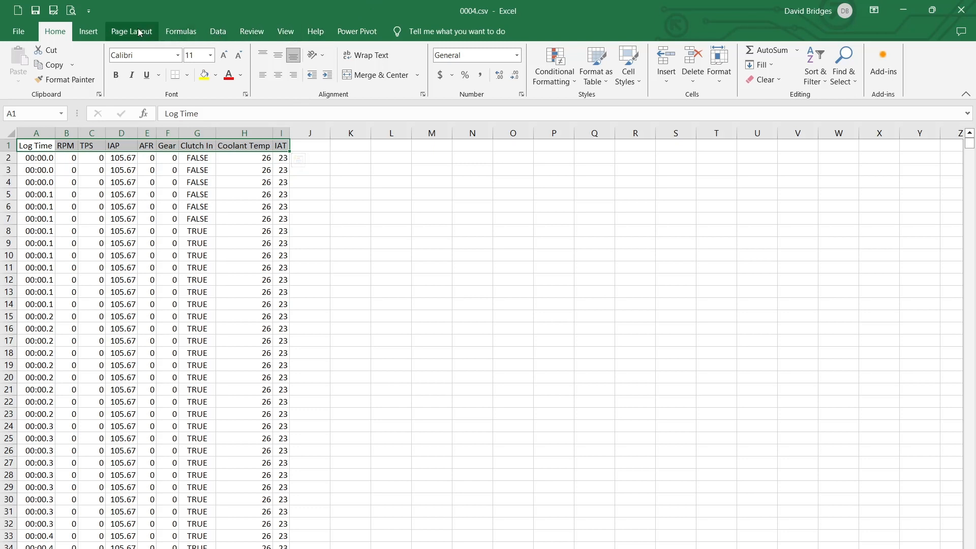
left_click(283, 31)
left_click(424, 73)
left_click(442, 192)
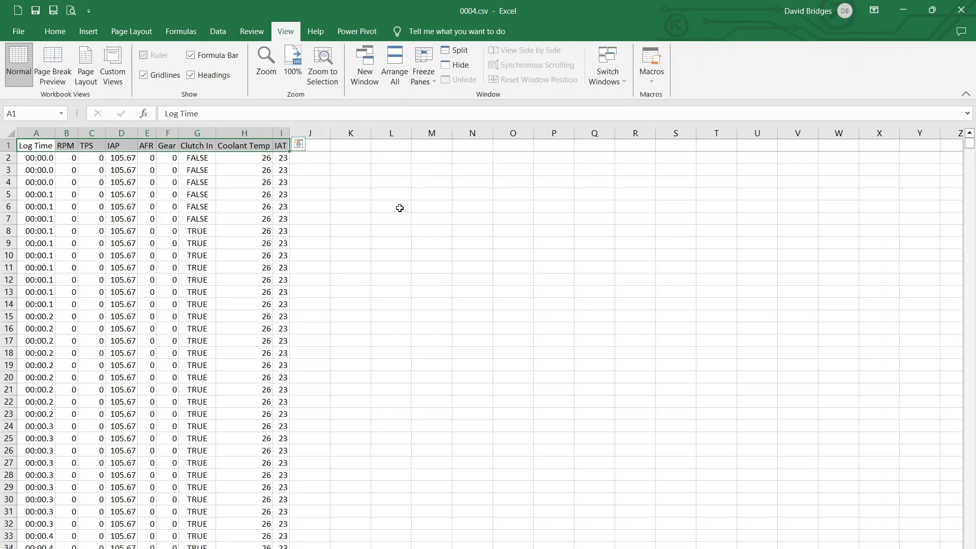
left_click(429, 203)
Add filters to the header row and autofit all column widths again to show the full header names
left_click(9, 146)
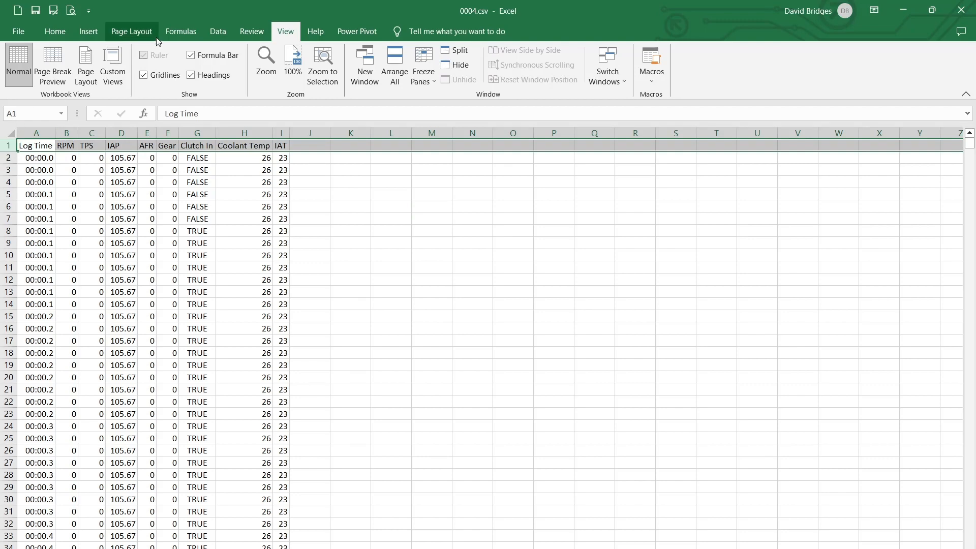
scroll(157, 41, "up", 6)
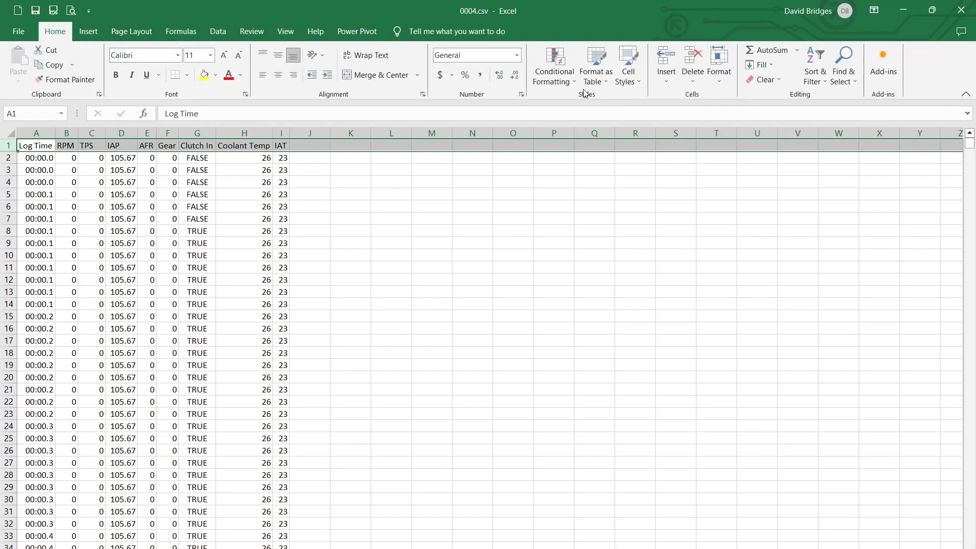
left_click(218, 32)
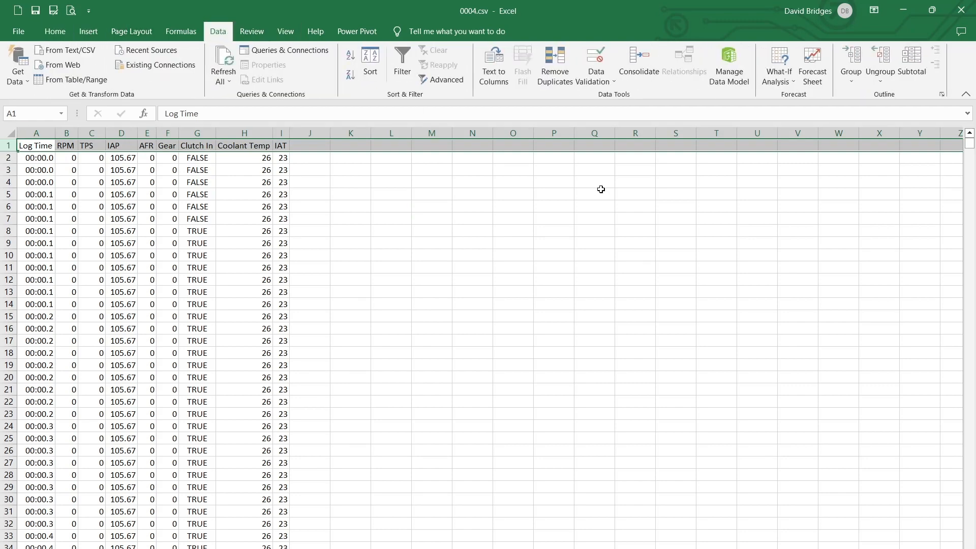
left_click(402, 65)
left_click(431, 182)
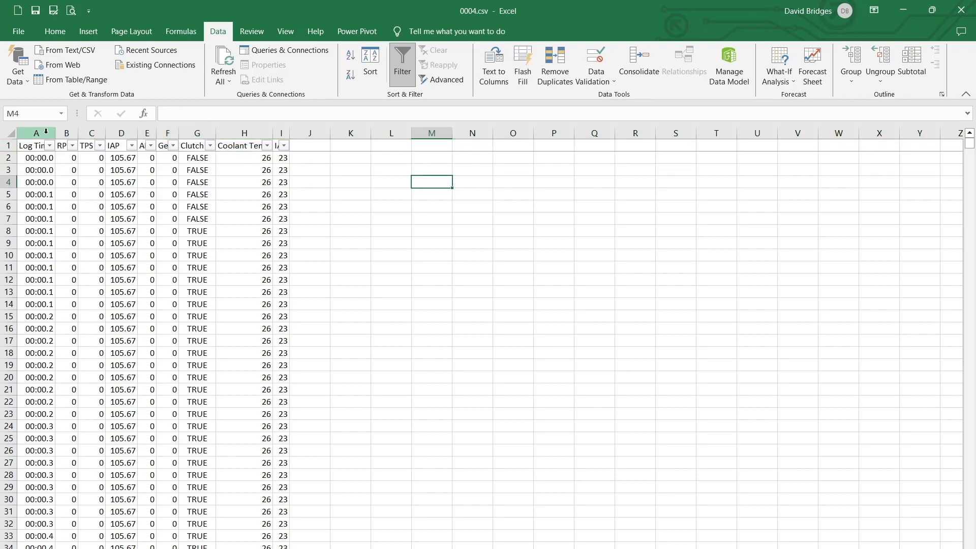
left_click(9, 134)
double_click(56, 133)
left_click(195, 210)
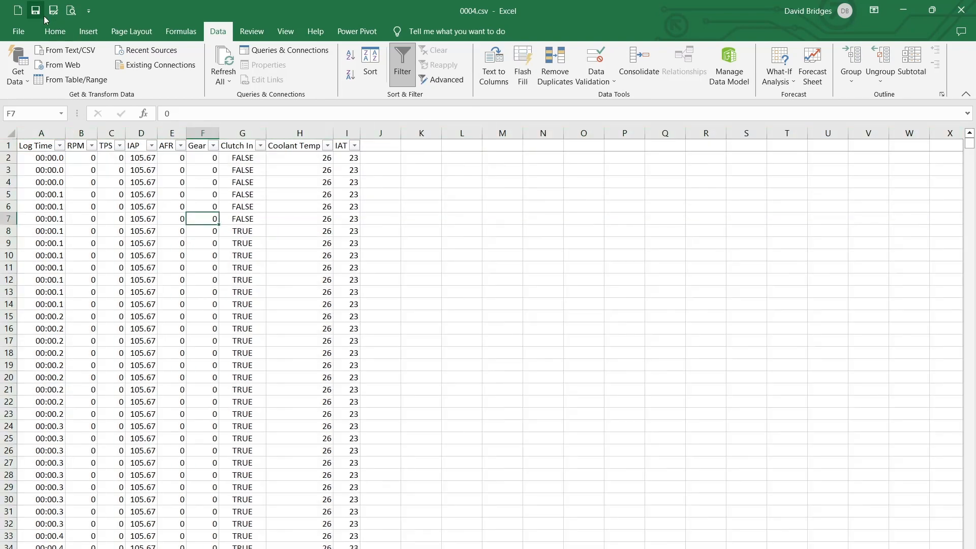
Save the CSV file as an Excel workbook named 0004.xlsx in the logs folder
key("F12")
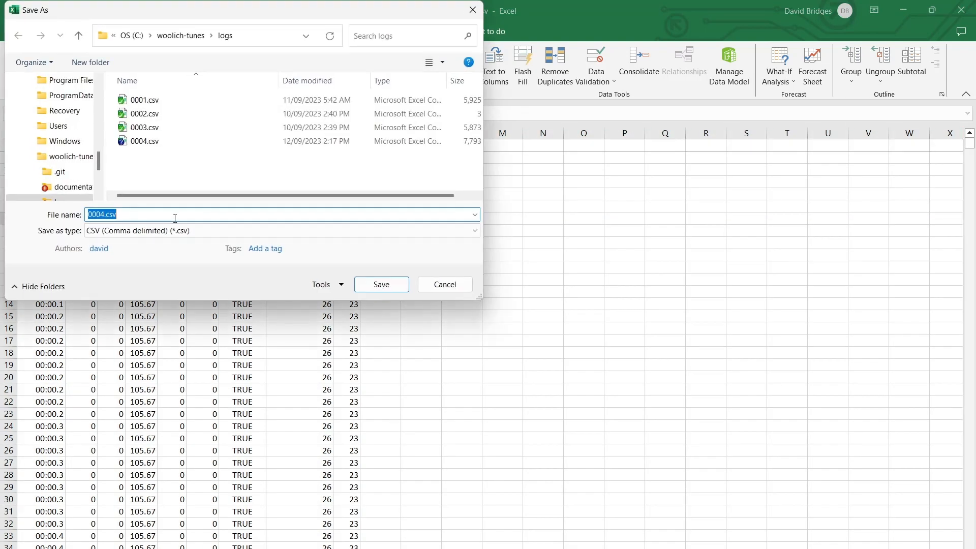
left_click(146, 231)
left_click(147, 246)
left_click(399, 302)
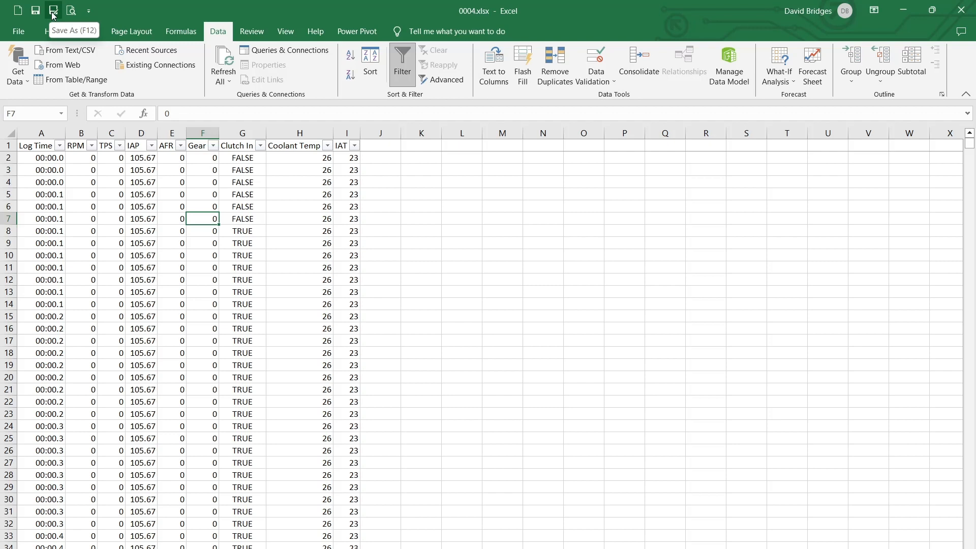
Filter the RPM column to show only the rows with the value 0
scroll(361, 312, "down", 20)
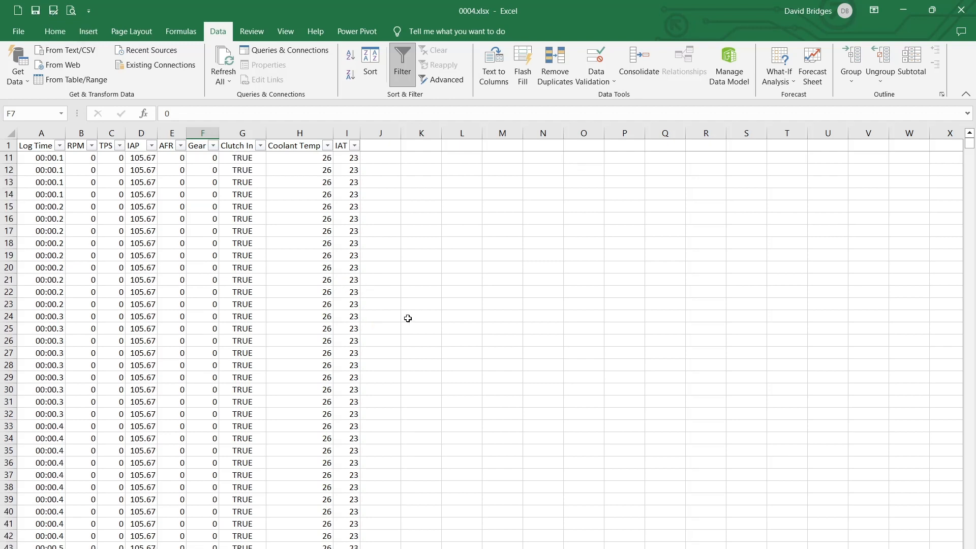
scroll(384, 319, "down", 9)
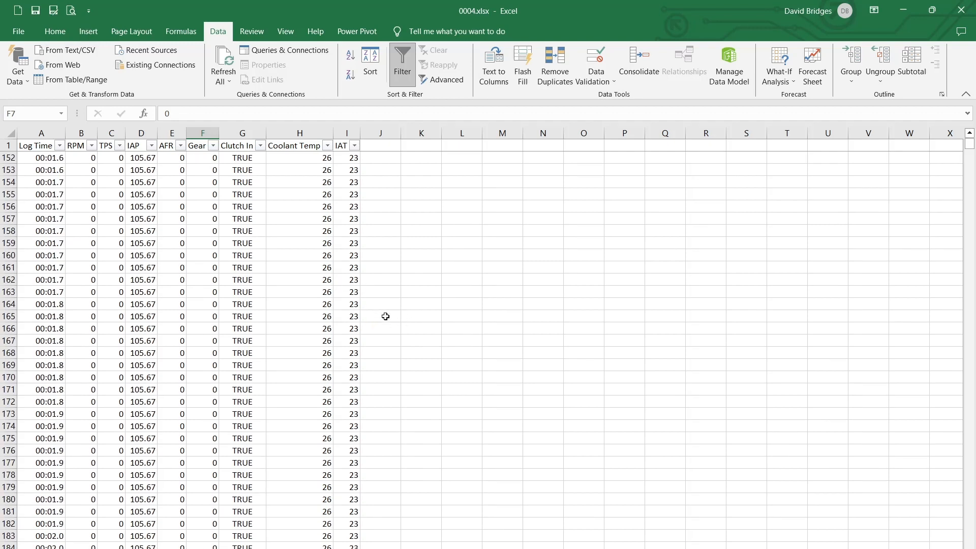
scroll(384, 319, "up", 20)
scroll(208, 265, "up", 11)
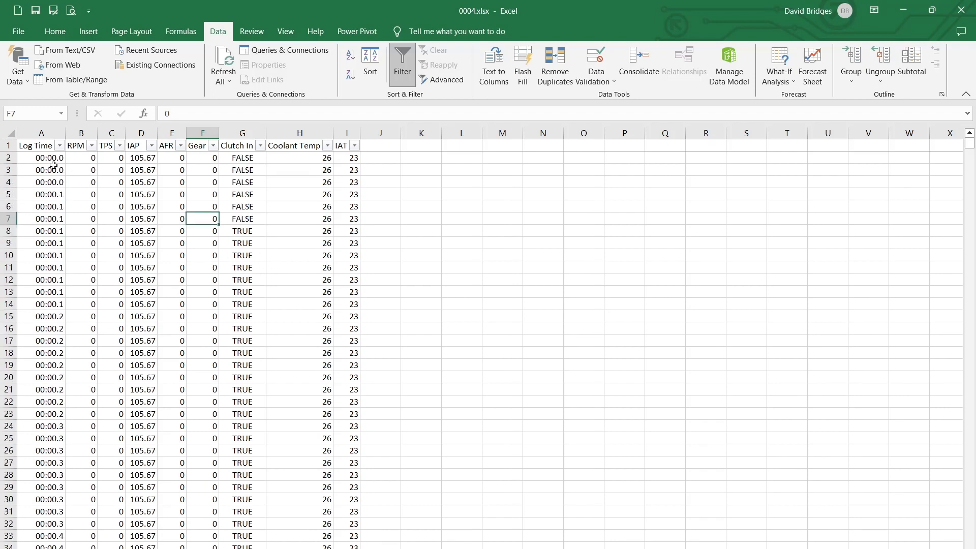
left_click(92, 146)
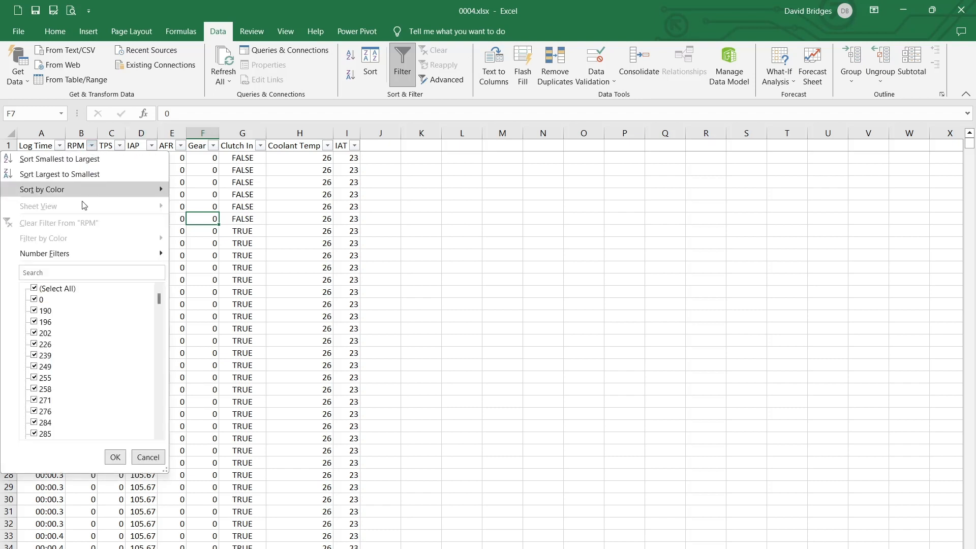
left_click(34, 288)
left_click(35, 299)
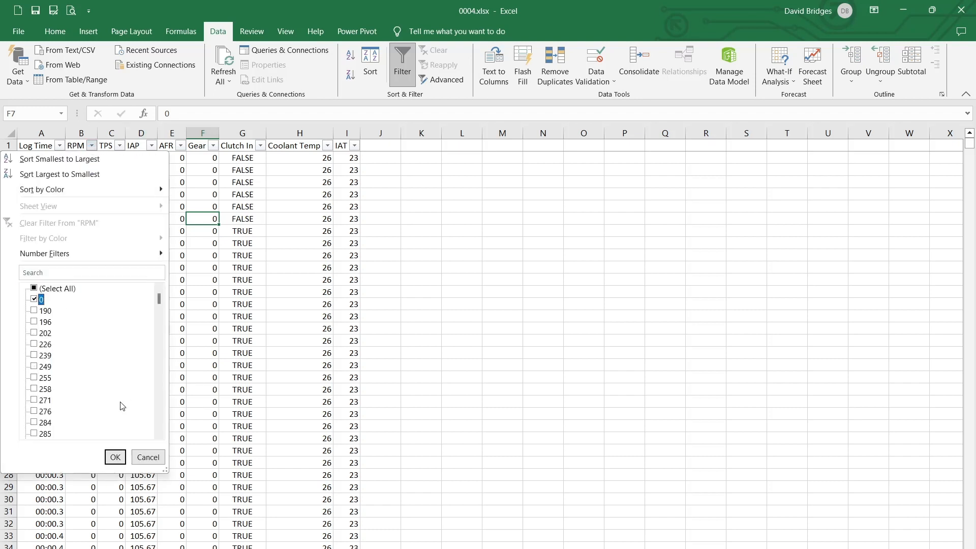
left_click(115, 456)
Select all filtered zero-RPM rows from row 2 to the end of the data and delete their contents
left_click(8, 158)
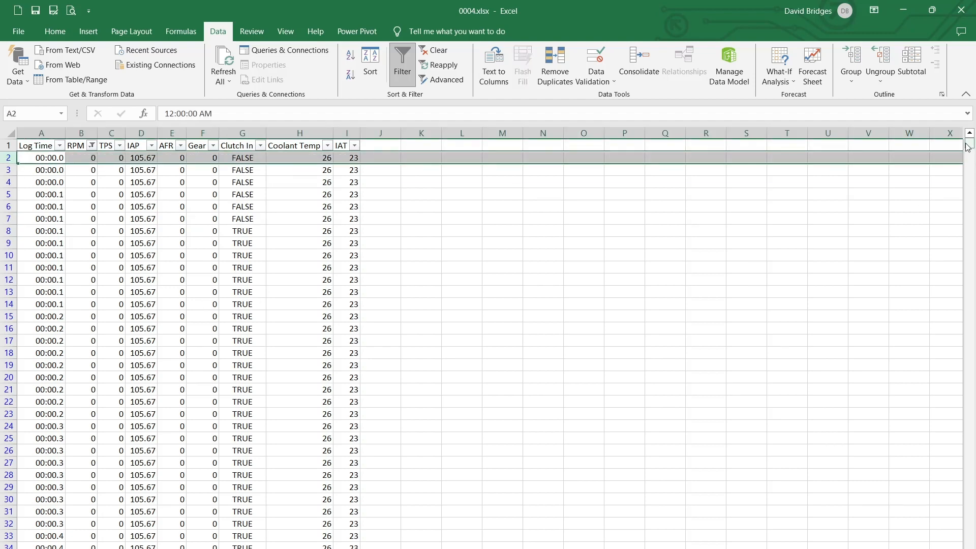
left_click_drag(967, 146, 967, 542)
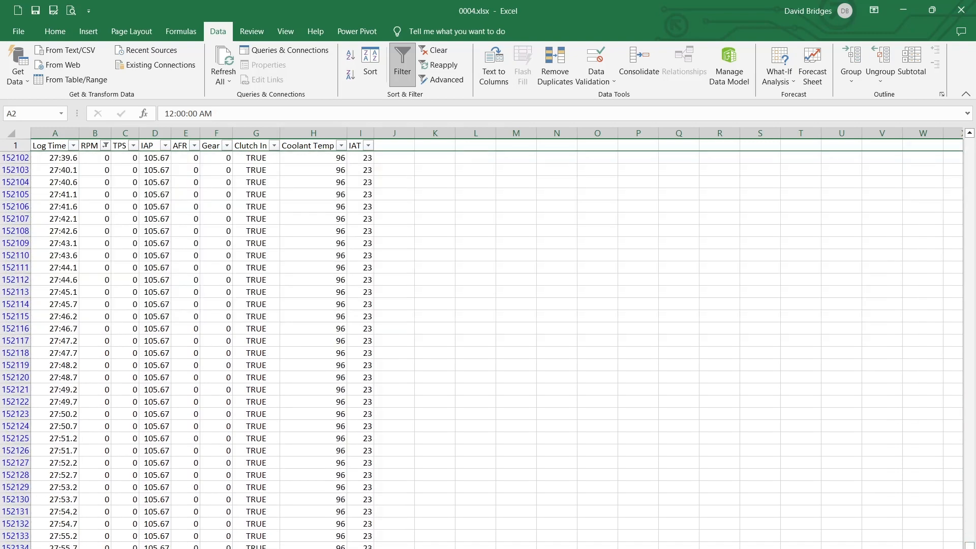
left_click_drag(10, 542, 10, 542)
left_click(10, 546, "shift")
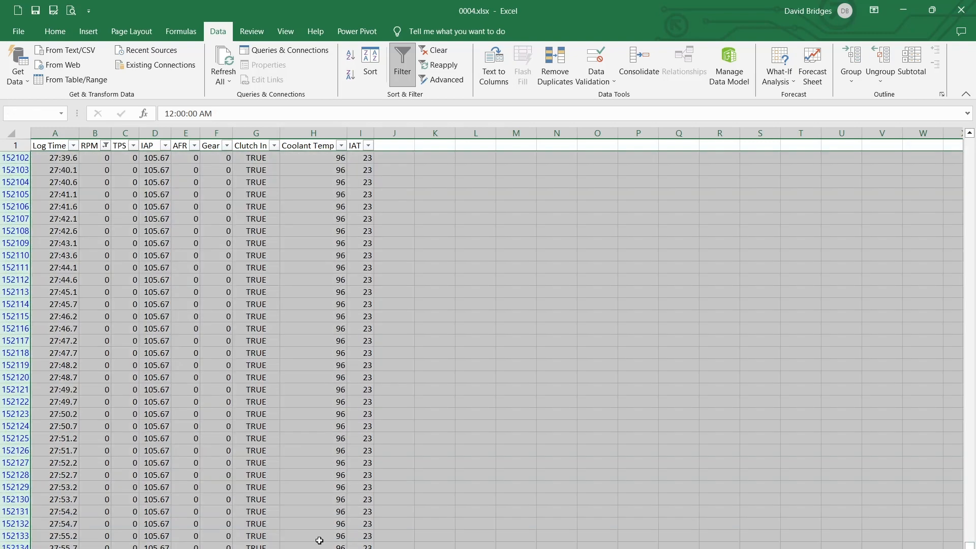
key("Delete")
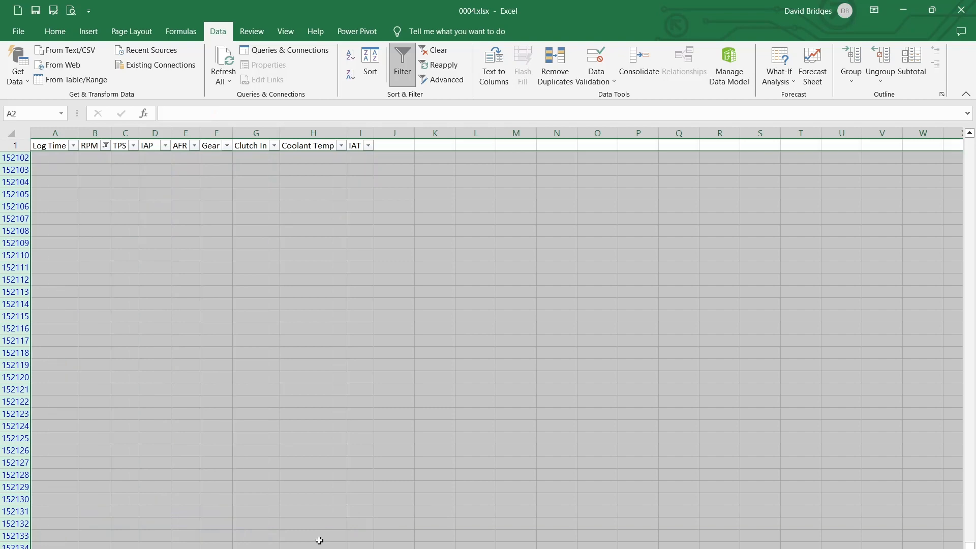
Clear the RPM filter and sort the data with headers by Log Time, on cell values, from smallest to largest
left_click(167, 438)
left_click(370, 65)
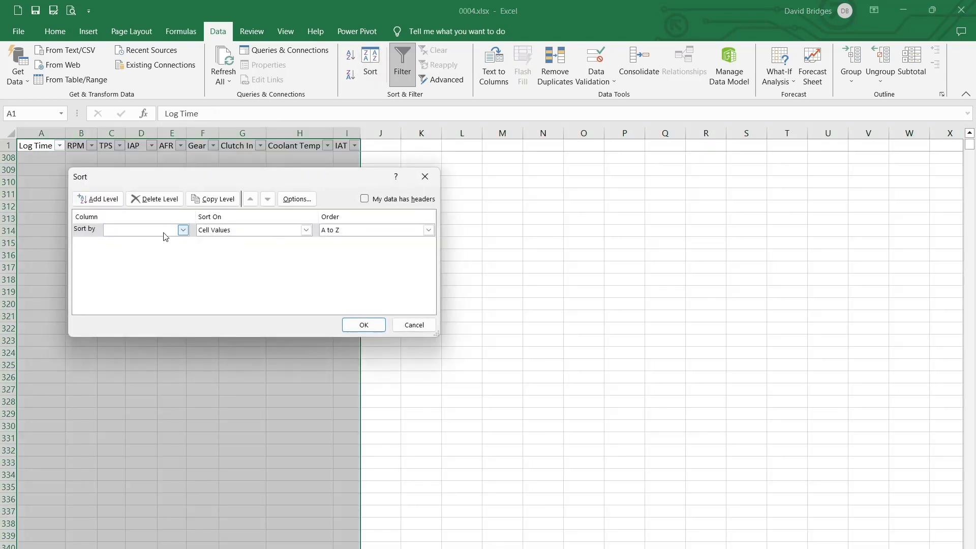
left_click(182, 230)
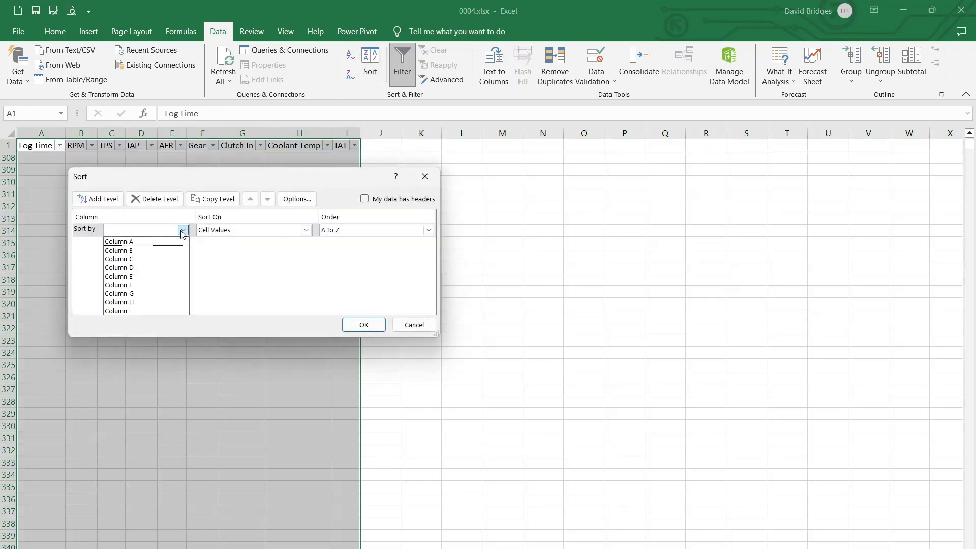
left_click(146, 243)
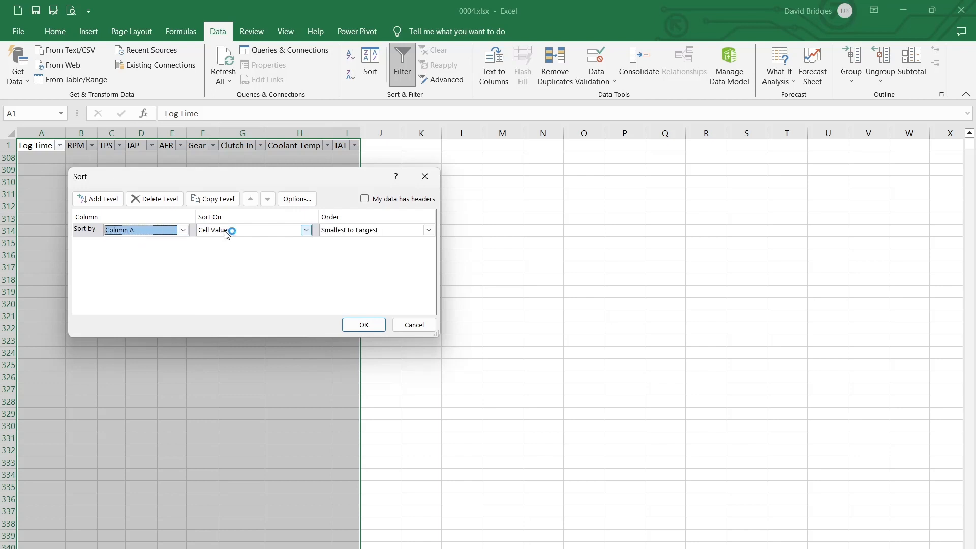
left_click(364, 199)
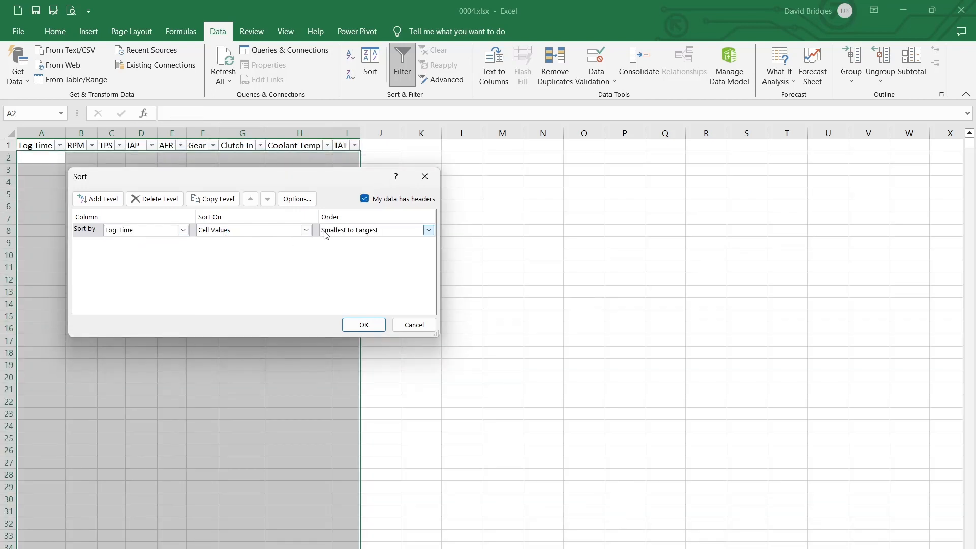
left_click(363, 324)
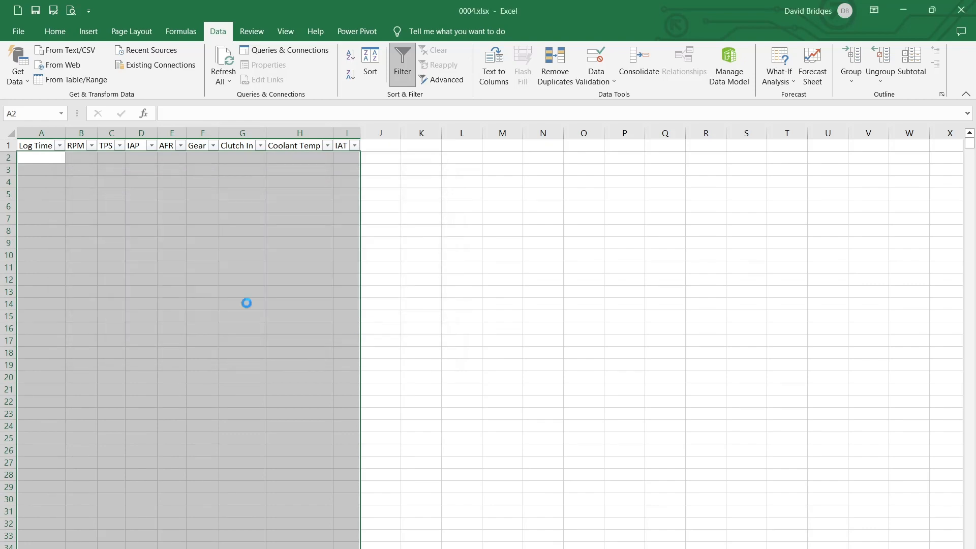
Check the sorted log data from its first rows down to the end of the sheet
left_click(90, 183)
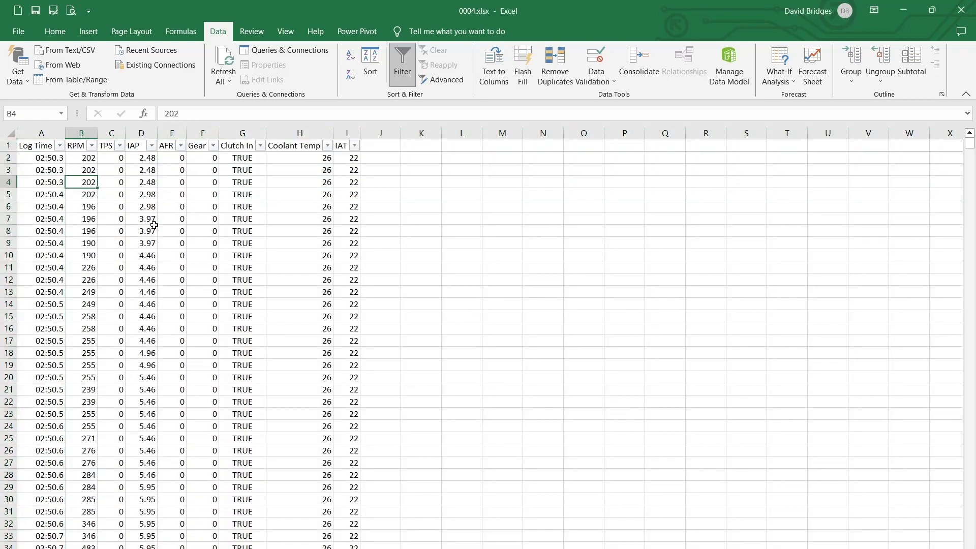
left_click_drag(969, 147, 973, 547)
scroll(216, 304, "up", 5)
left_click(216, 303)
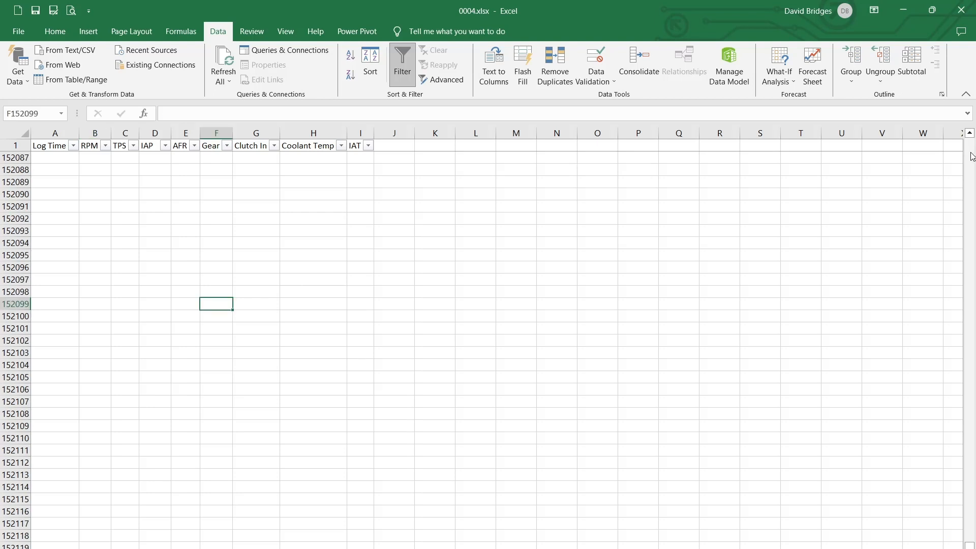
scroll(559, 254, "up", 20)
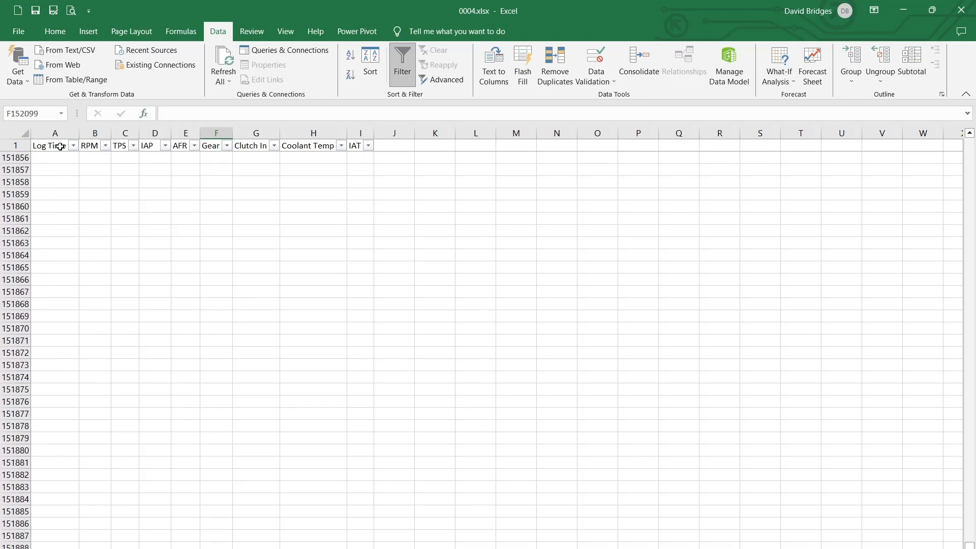
Look through the RPM filter values and filter the column to show only the highest value, 8991
left_click(106, 146)
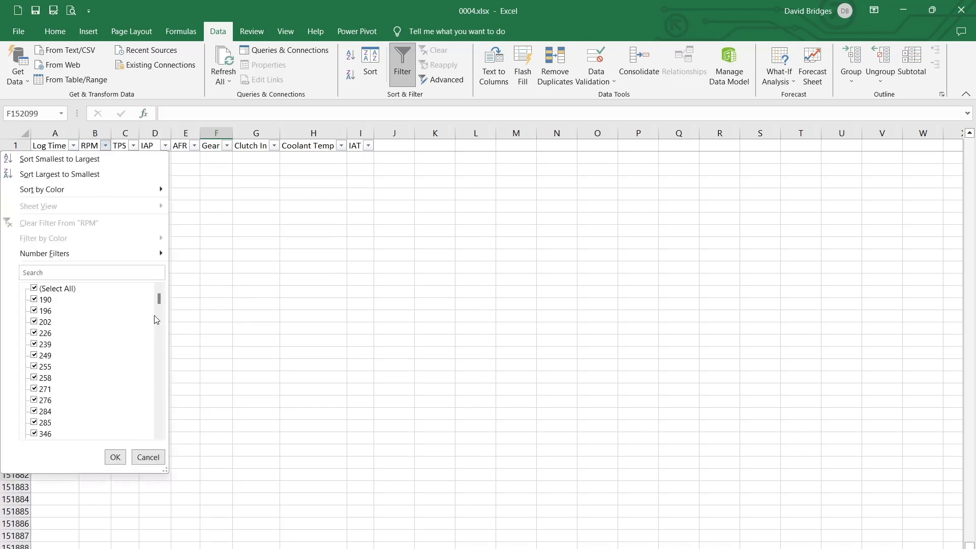
left_click_drag(159, 303, 172, 432)
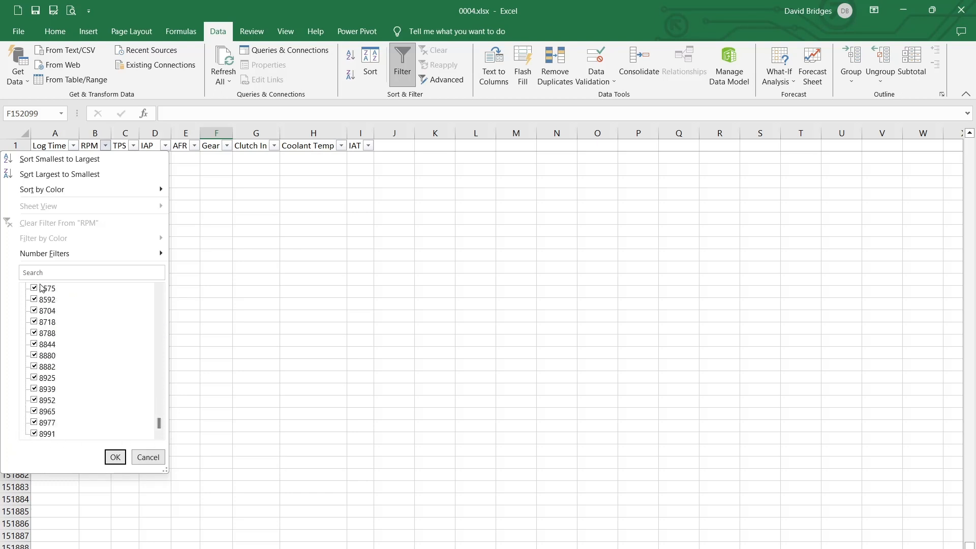
scroll(144, 377, "up", 1)
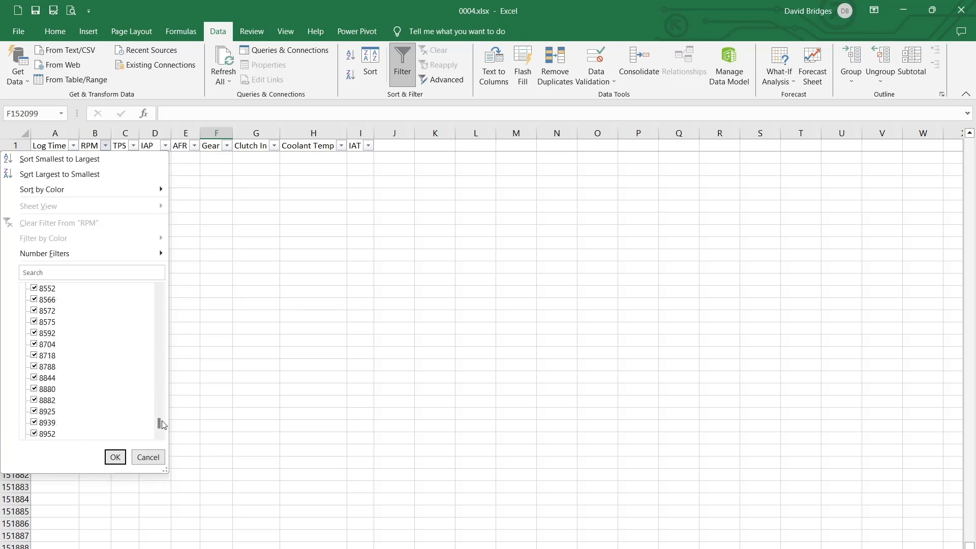
left_click_drag(160, 423, 138, 301)
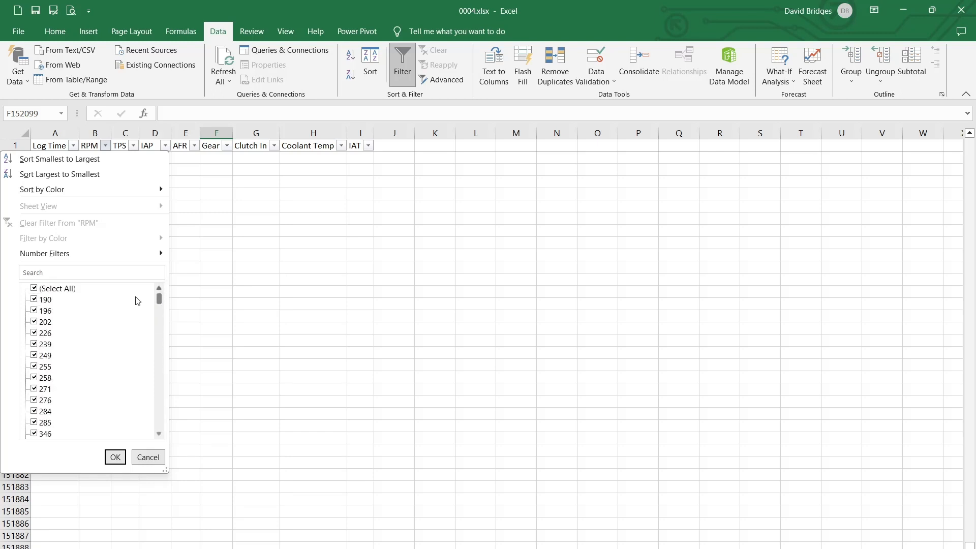
left_click(36, 289)
left_click_drag(158, 303, 170, 446)
left_click(34, 433)
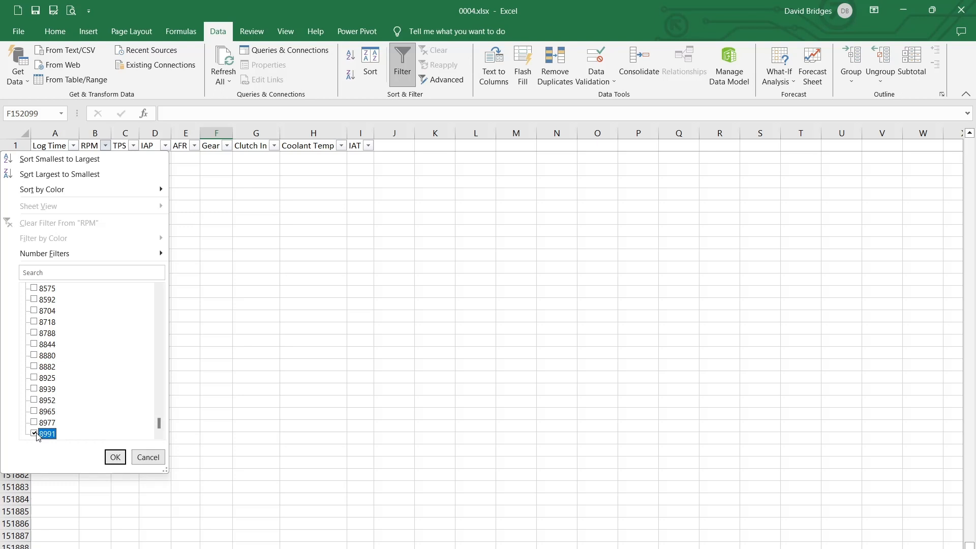
left_click(115, 457)
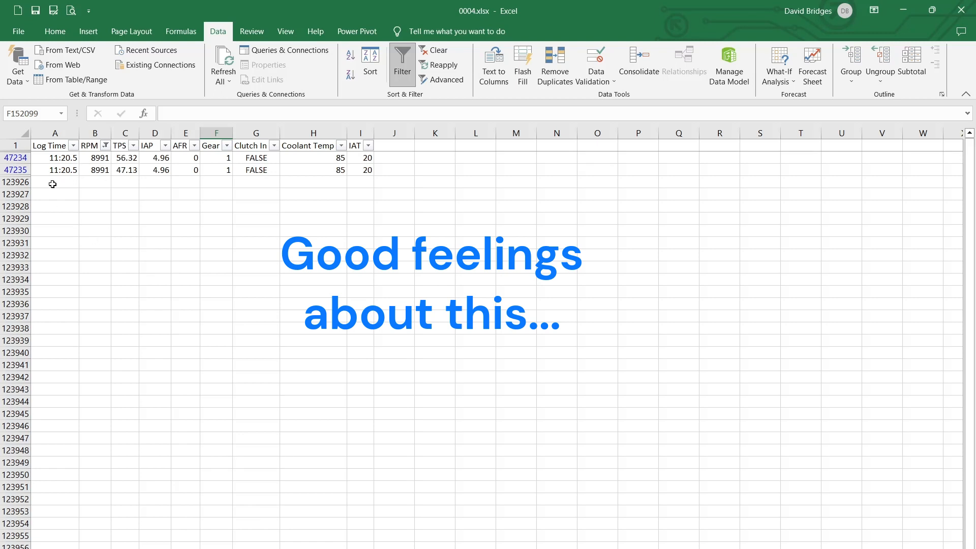
Reselect all values in the RPM filter to show every logged row again
left_click(105, 145)
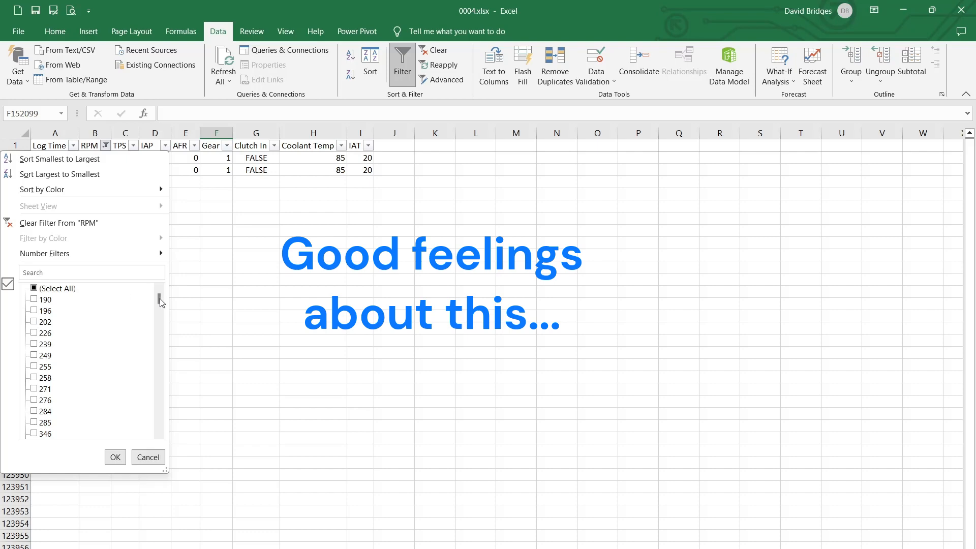
left_click(34, 291)
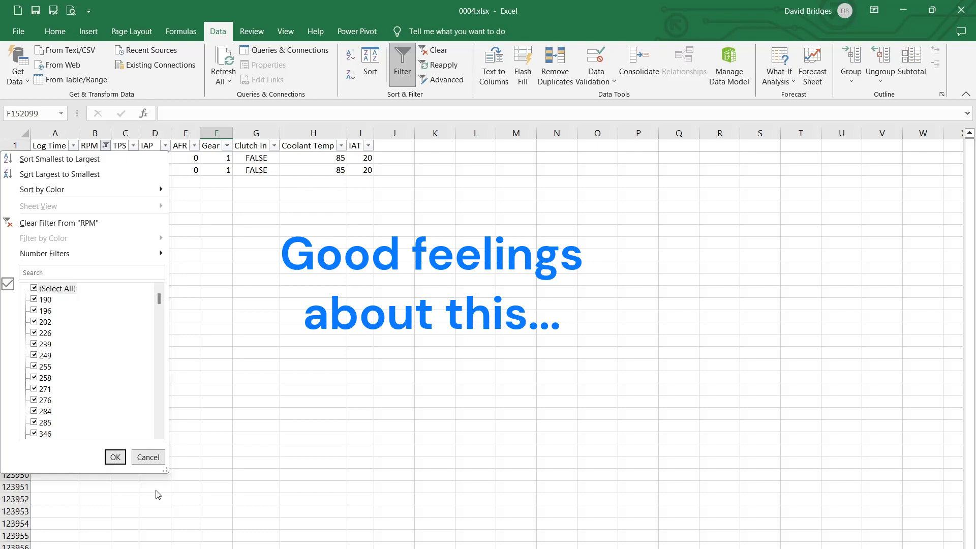
left_click(115, 457)
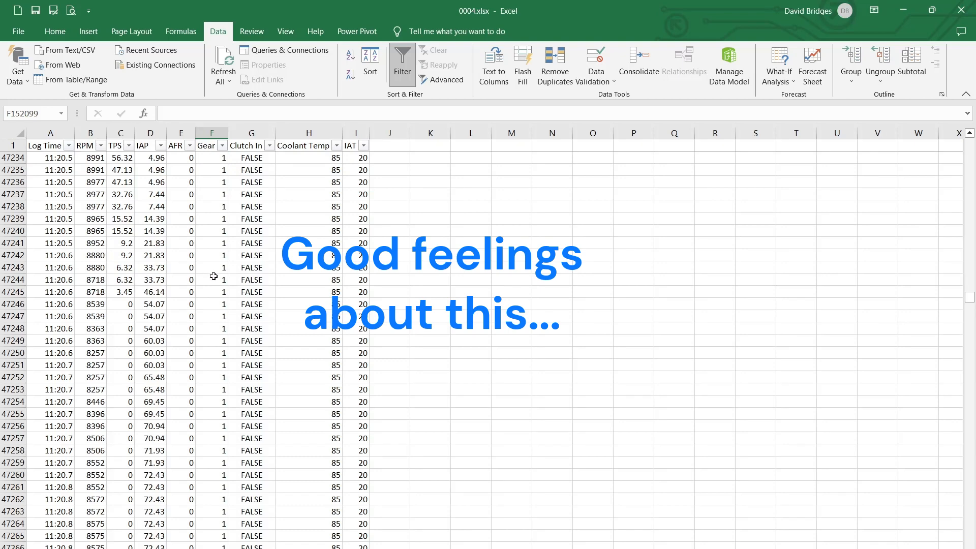
Examine the TPS values in the rows leading up to the 8991 RPM peak, back to where they reach 100
scroll(214, 276, "up", 5)
scroll(215, 276, "up", 1)
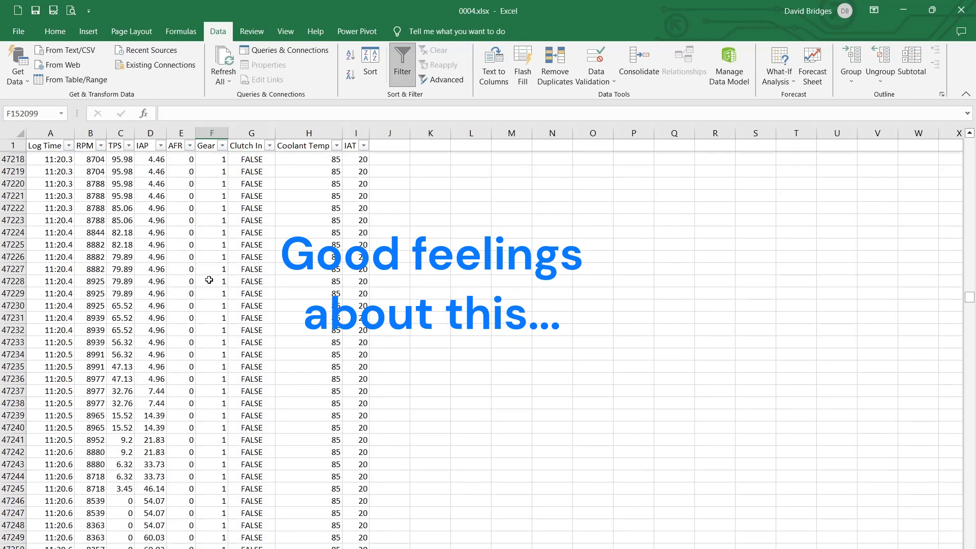
left_click(119, 174)
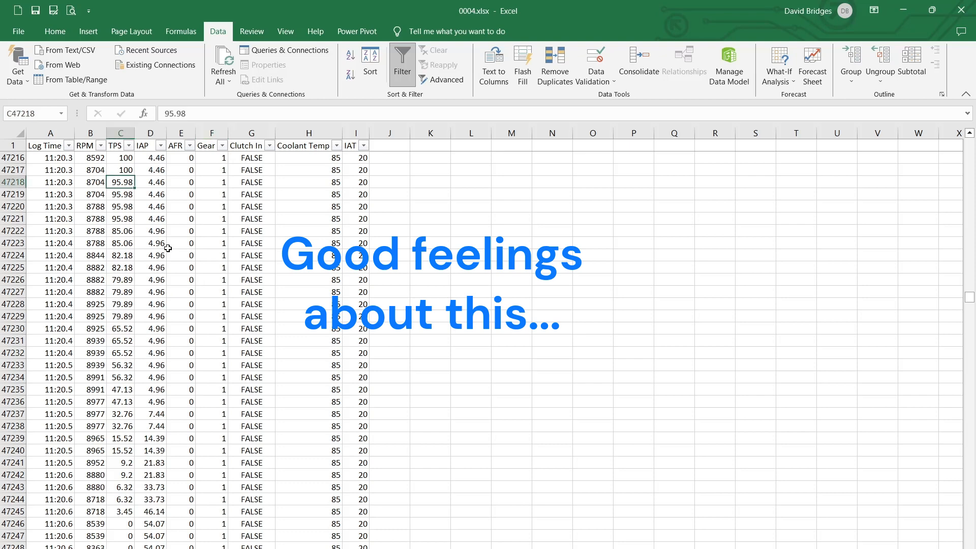
scroll(158, 244, "up", 3)
scroll(229, 292, "up", 14)
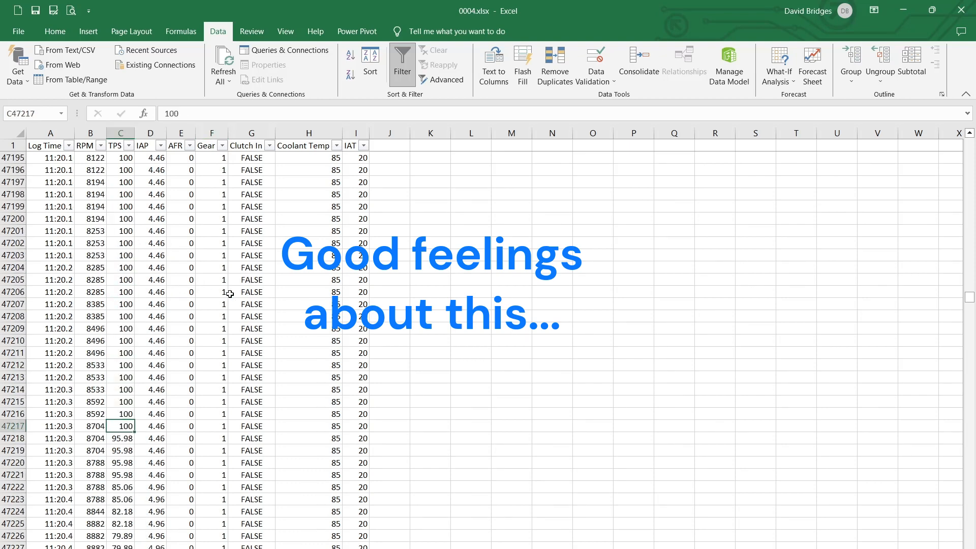
scroll(226, 290, "up", 5)
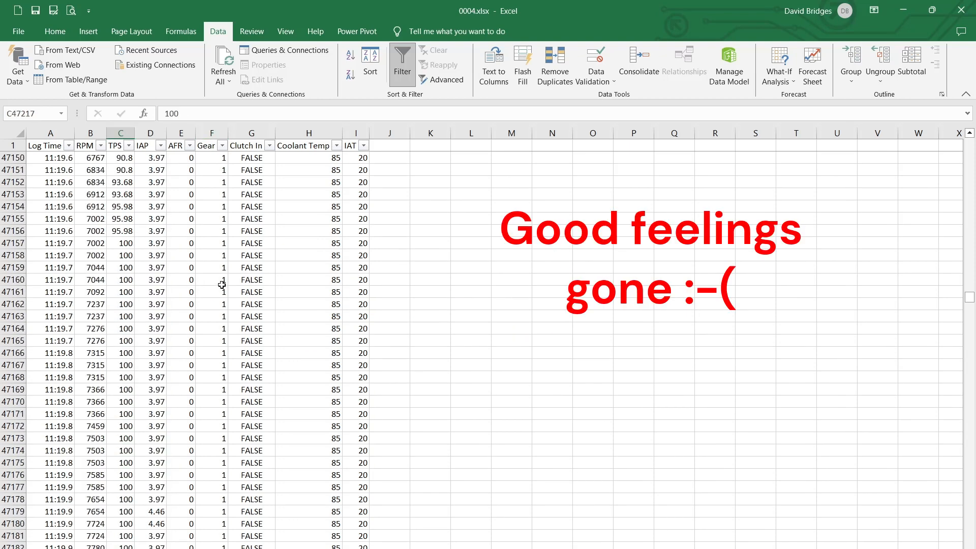
Highlight TPS cells C47157 to C47181 and examine how RPM and TPS develop through the full-throttle rows
left_click_drag(120, 244, 121, 539)
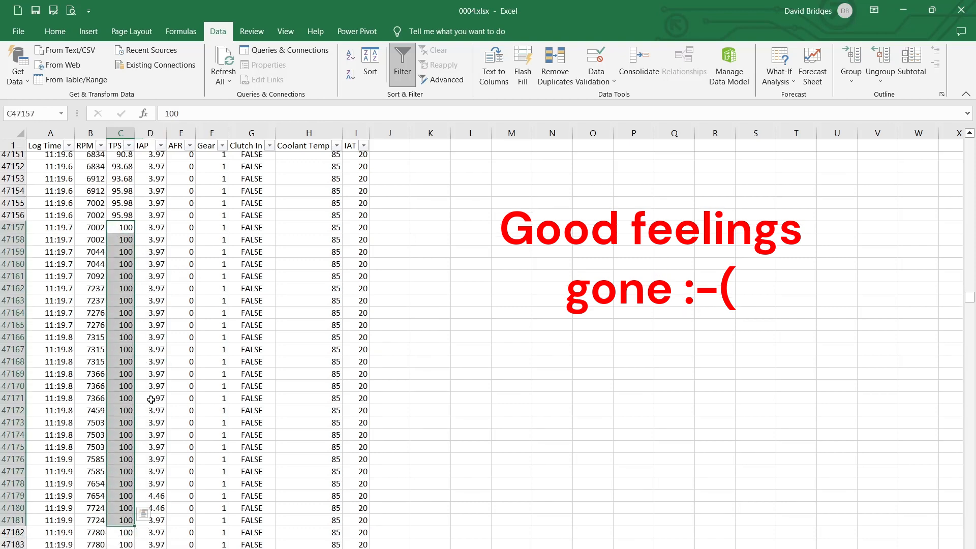
scroll(121, 457, "down", 7)
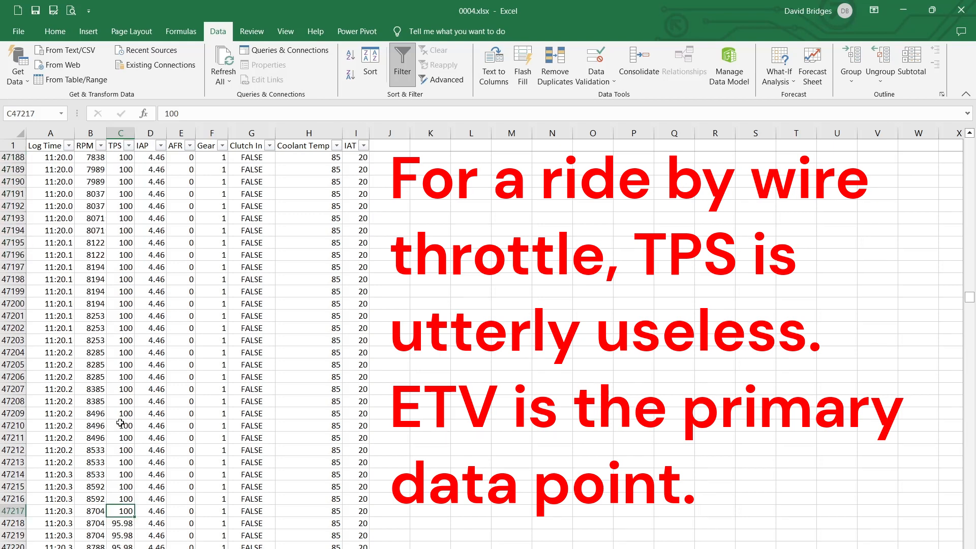
scroll(121, 416, "up", 15)
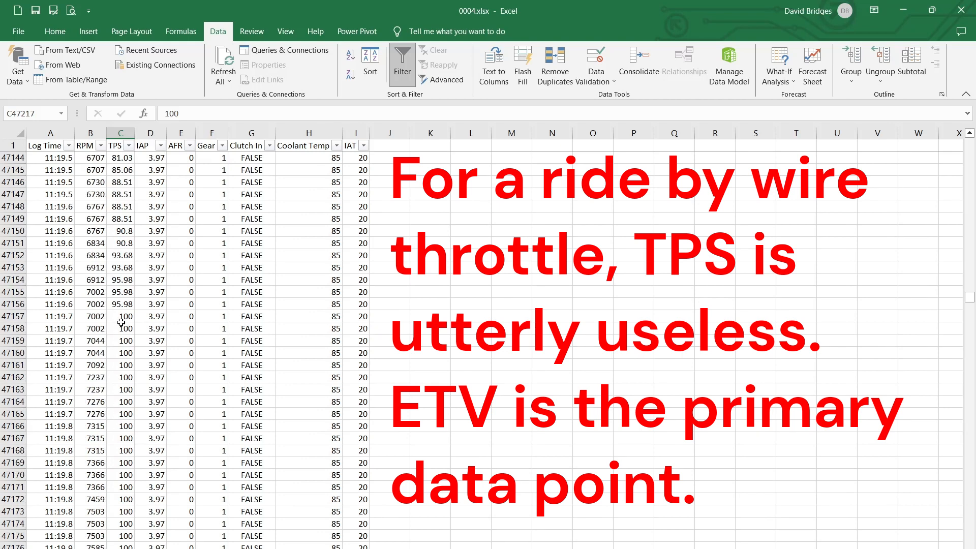
left_click(121, 319)
scroll(102, 397, "down", 10)
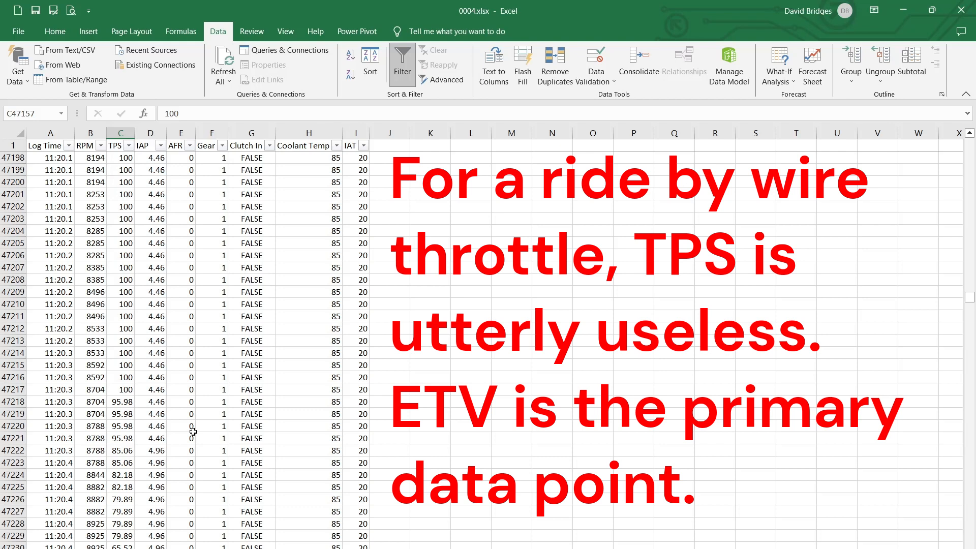
scroll(193, 431, "up", 14)
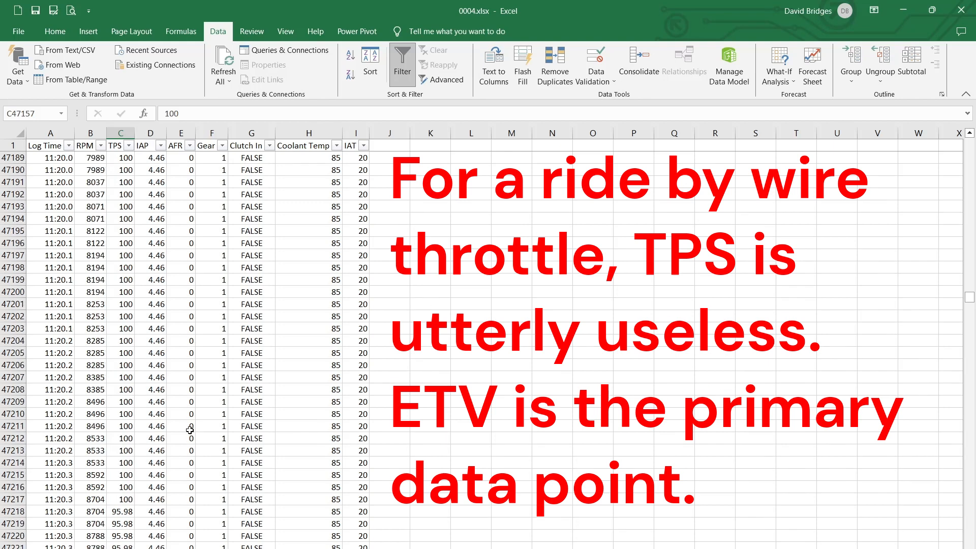
scroll(178, 438, "up", 6)
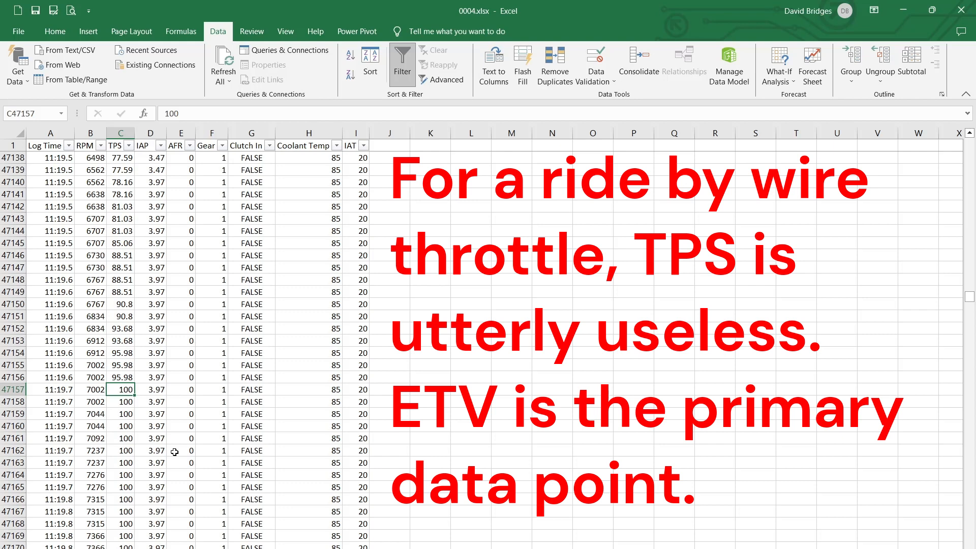
scroll(205, 426, "down", 3)
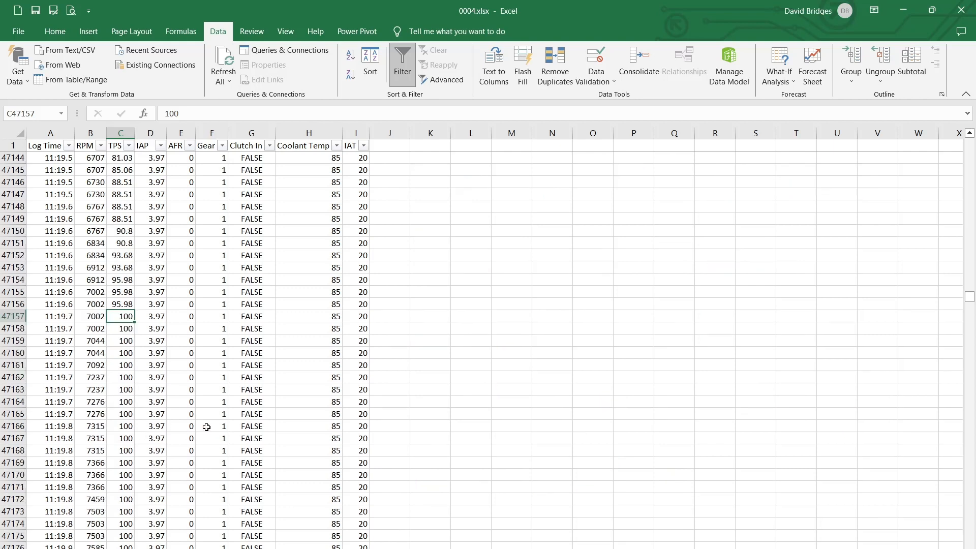
scroll(204, 427, "down", 14)
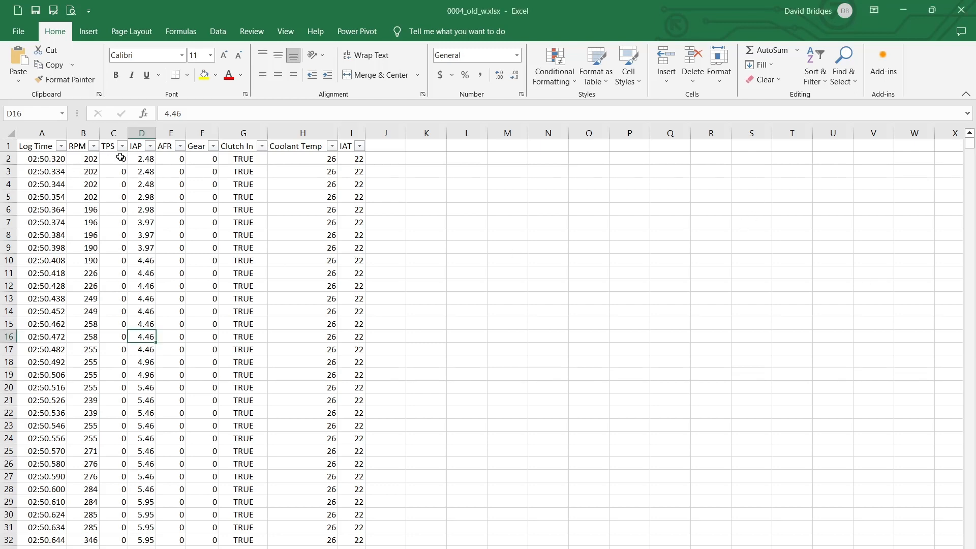
Highlight the TPS values in cells C2 to C32 of 0004_old_w.xlsx
left_click_drag(115, 159, 118, 545)
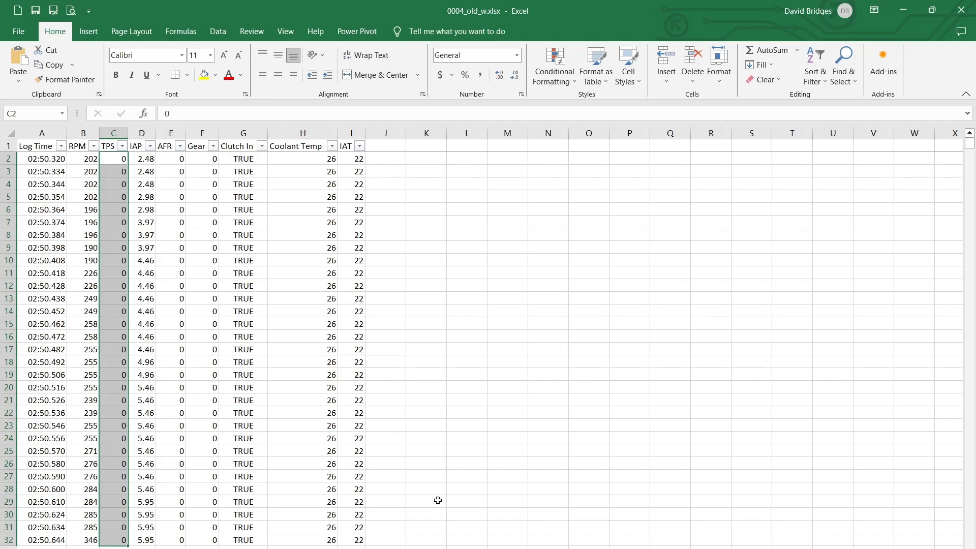
Switch to Woolich Racing Tuned and open the Engine Data window, enlarging it to show all engine readings
key("alt+Tab")
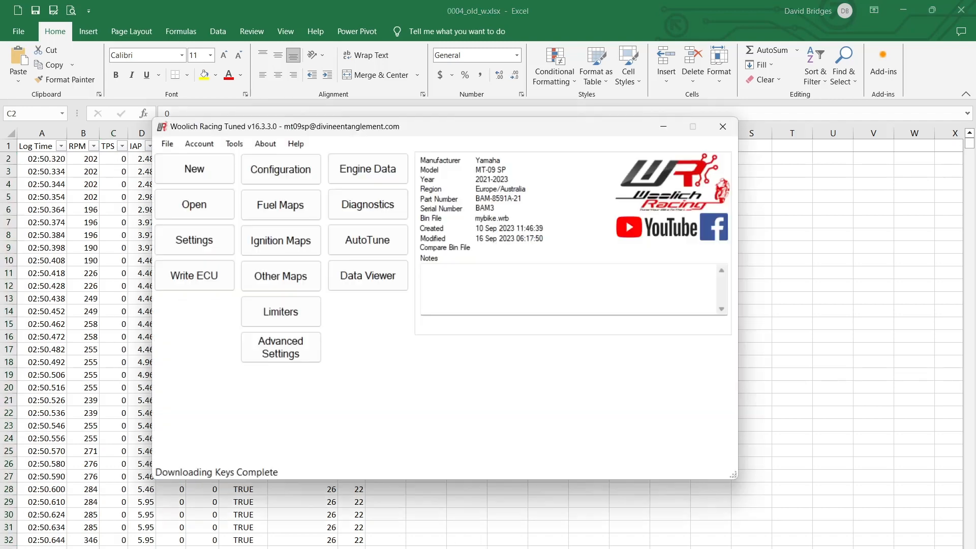
left_click(367, 169)
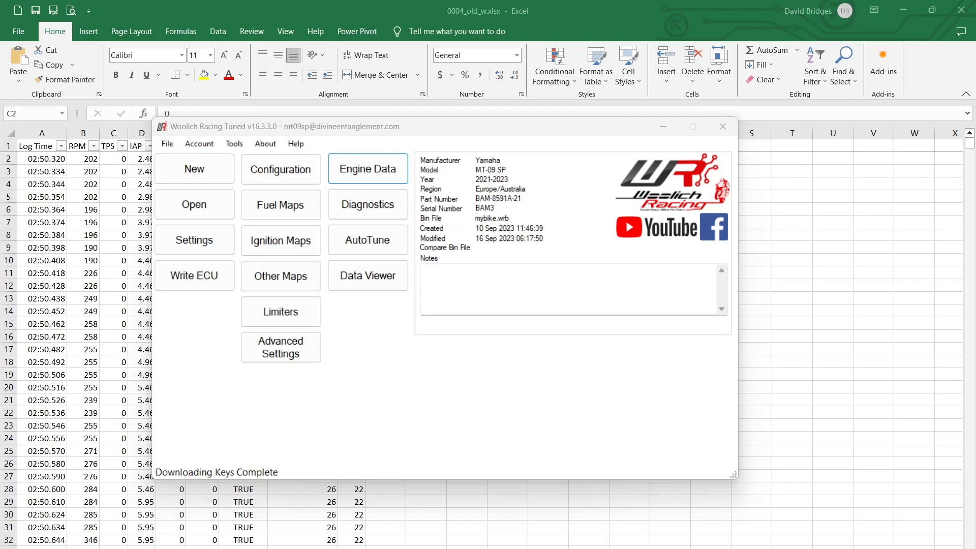
left_click_drag(527, 117, 254, 16)
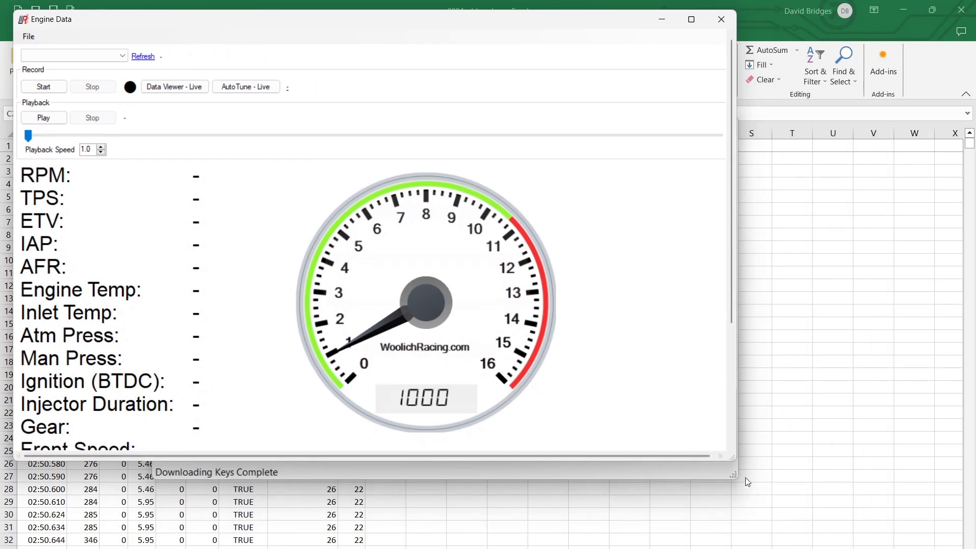
left_click_drag(732, 458, 967, 547)
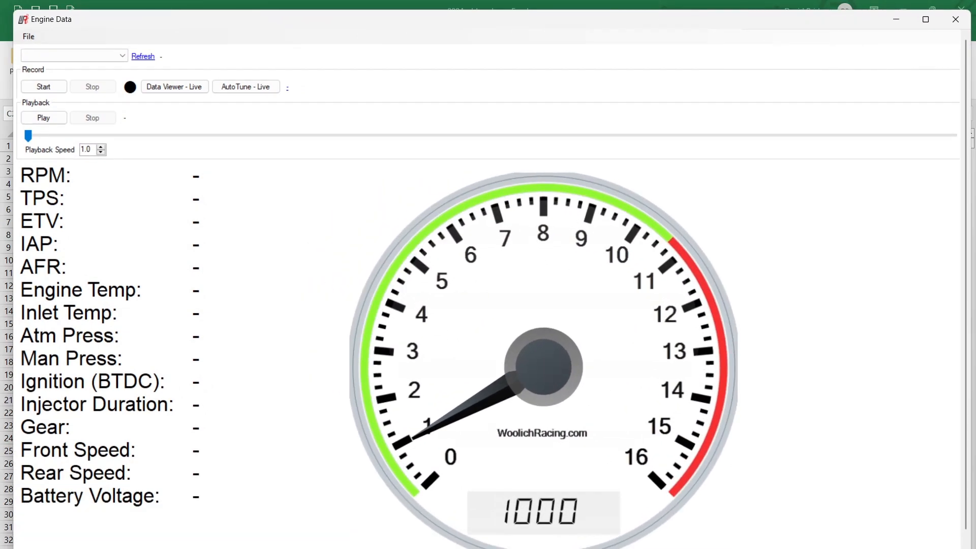
Open the log file 0004.WRL from the logs folder in Engine Data
left_click(28, 36)
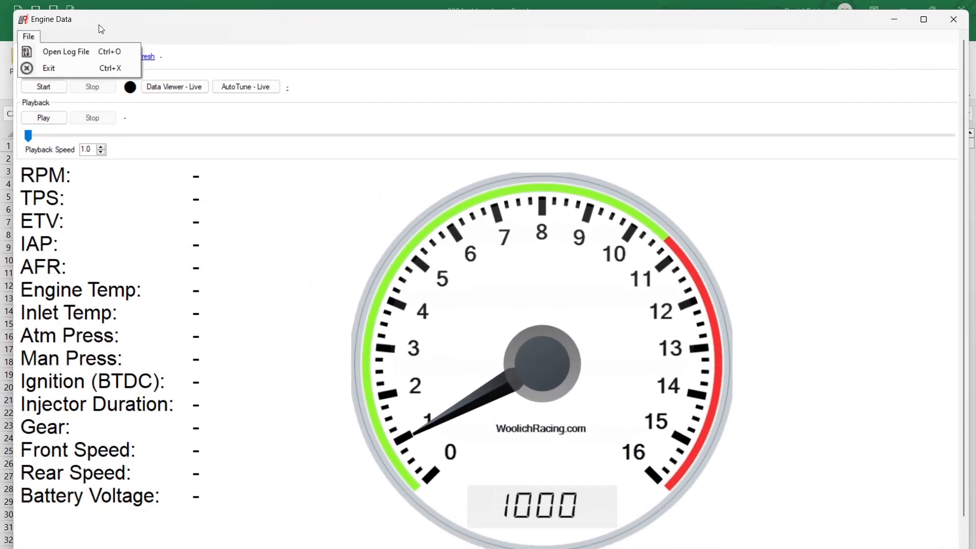
left_click(43, 52)
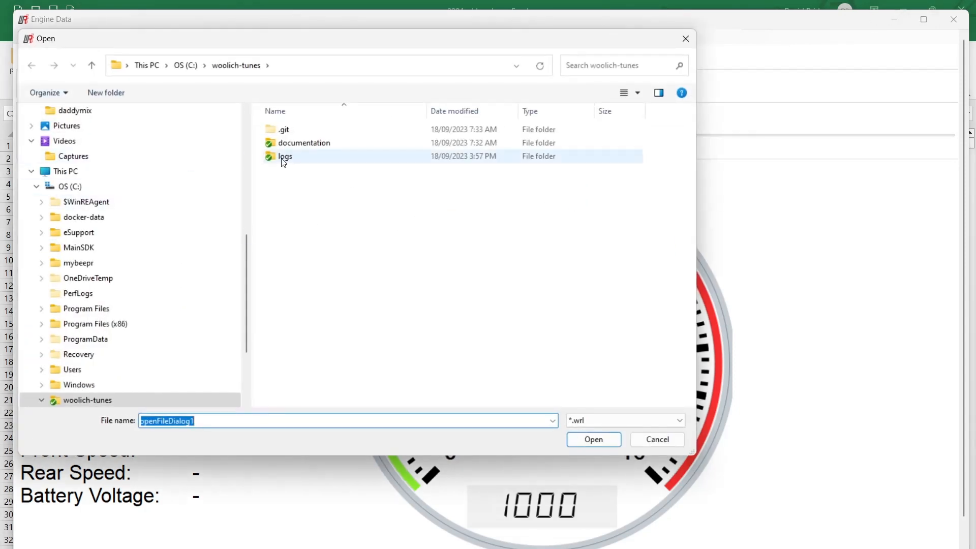
double_click(279, 157)
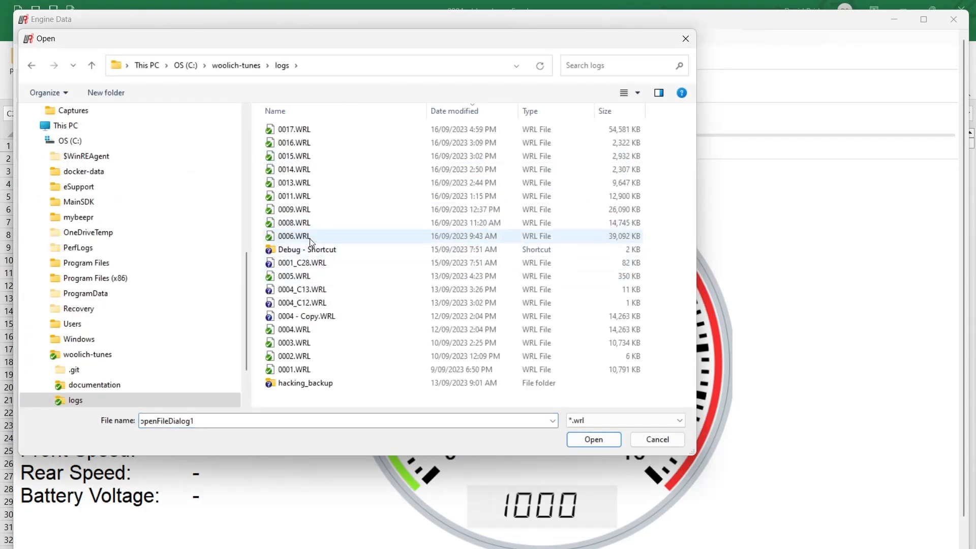
left_click(300, 329)
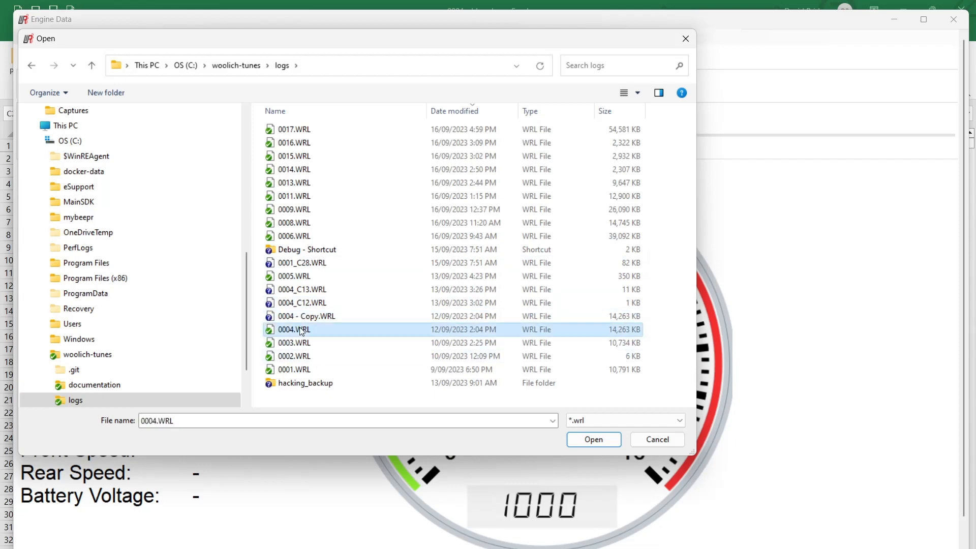
left_click(606, 440)
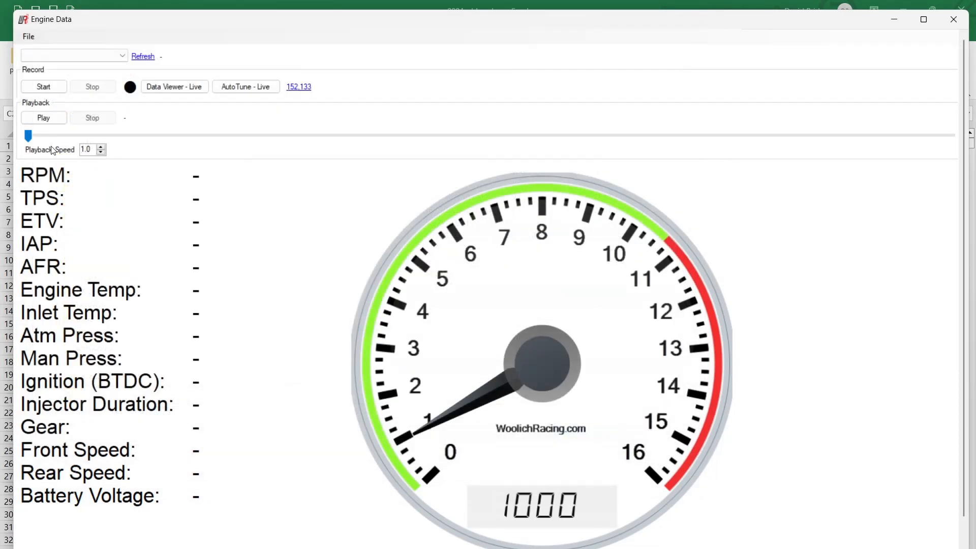
Play the log from about 00:04:58, and move the playback position to about 00:18:08 to compare TPS with ETV
left_click_drag(28, 135, 193, 137)
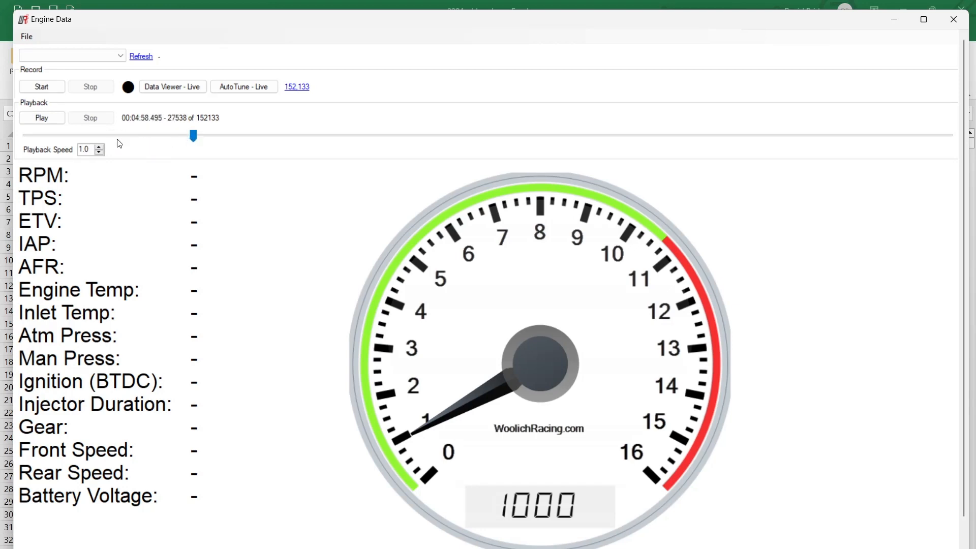
left_click(40, 117)
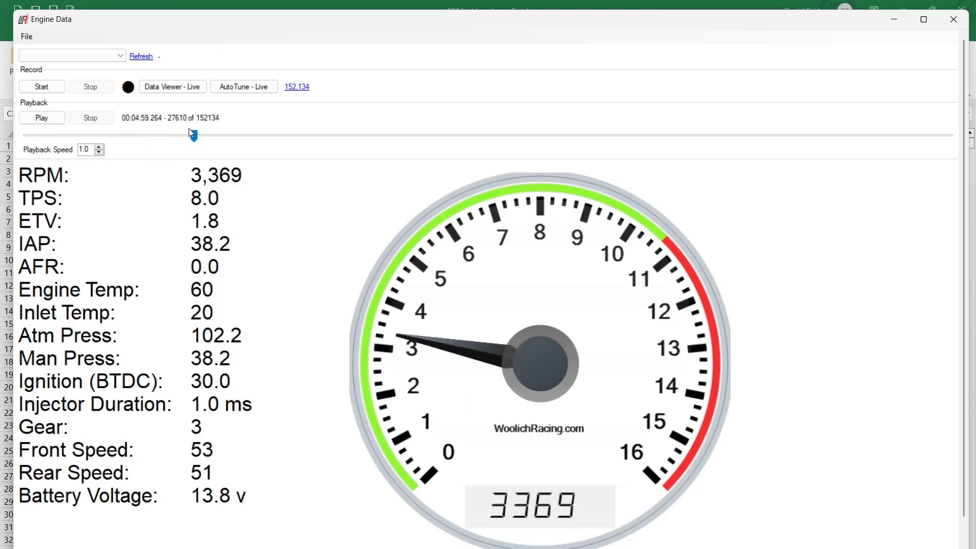
left_click_drag(193, 136, 640, 135)
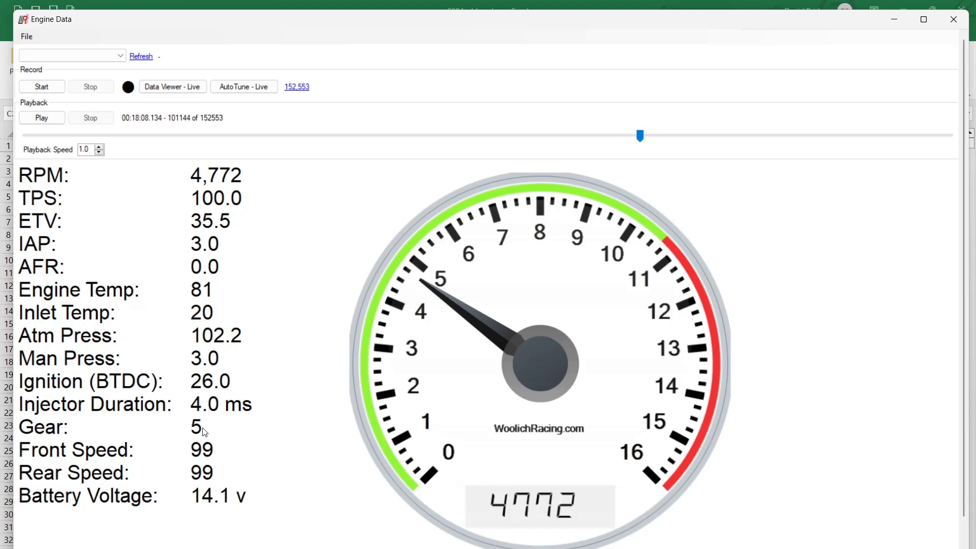
Open the Electronic Throttle Valve - ETV map in Other Maps for Mode 4 and Gear 5
key("alt+Tab")
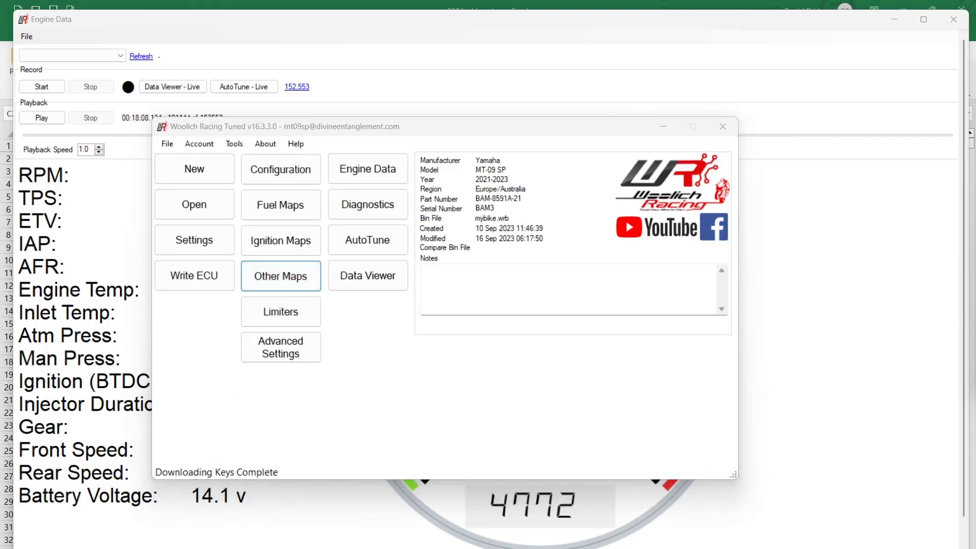
left_click_drag(975, 366, 568, 44)
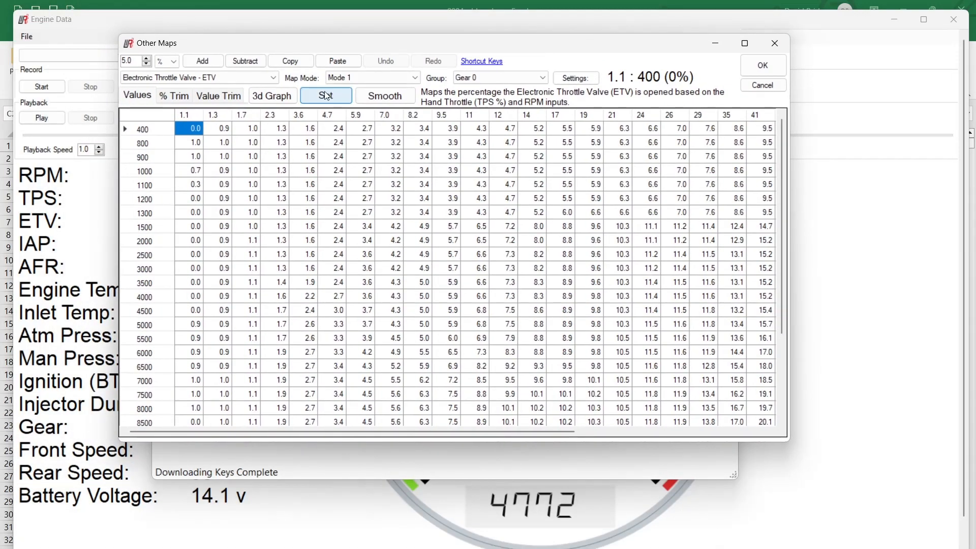
left_click(386, 77)
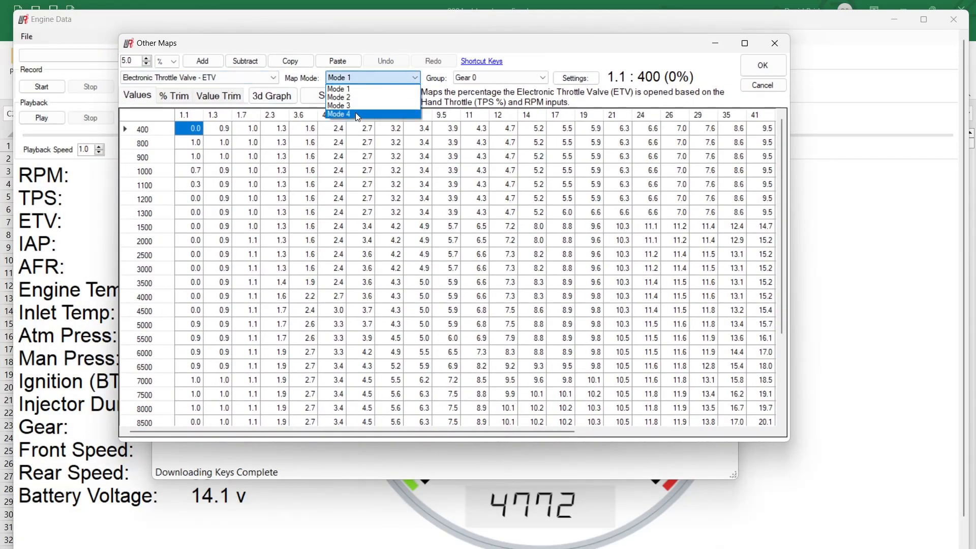
left_click(355, 111)
left_click(542, 77)
left_click(502, 135)
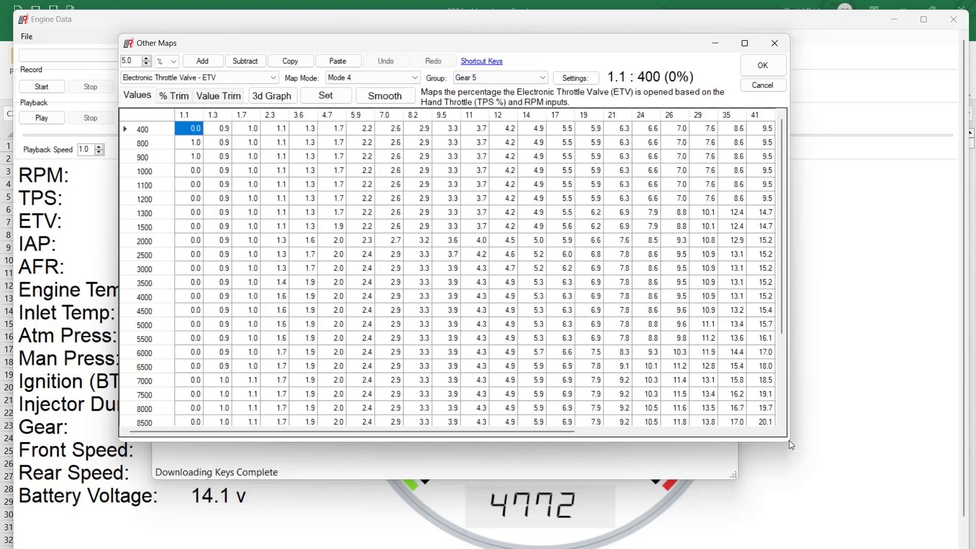
Place the Other Maps window beside the Engine Data readings, with the main Woolich Racing Tuned window minimised
left_click(744, 43)
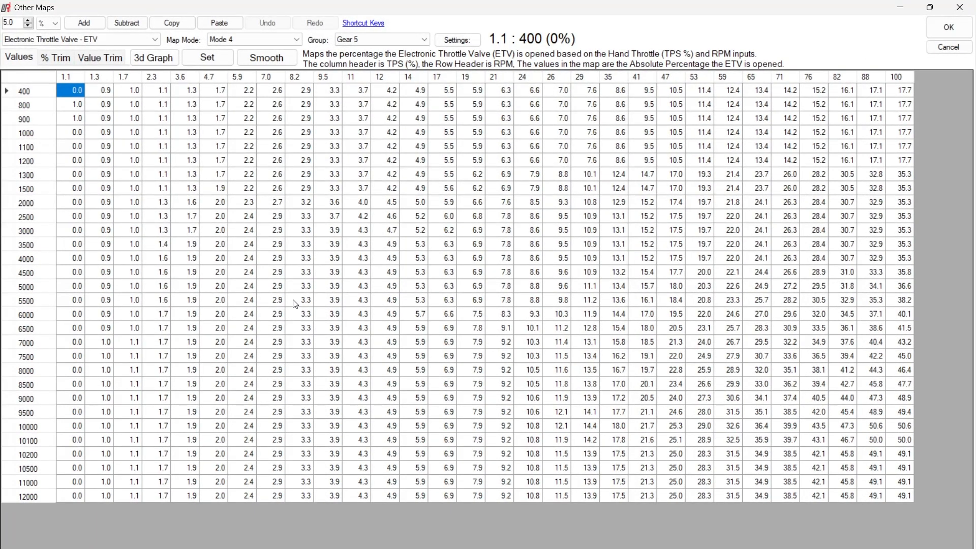
left_click(931, 7)
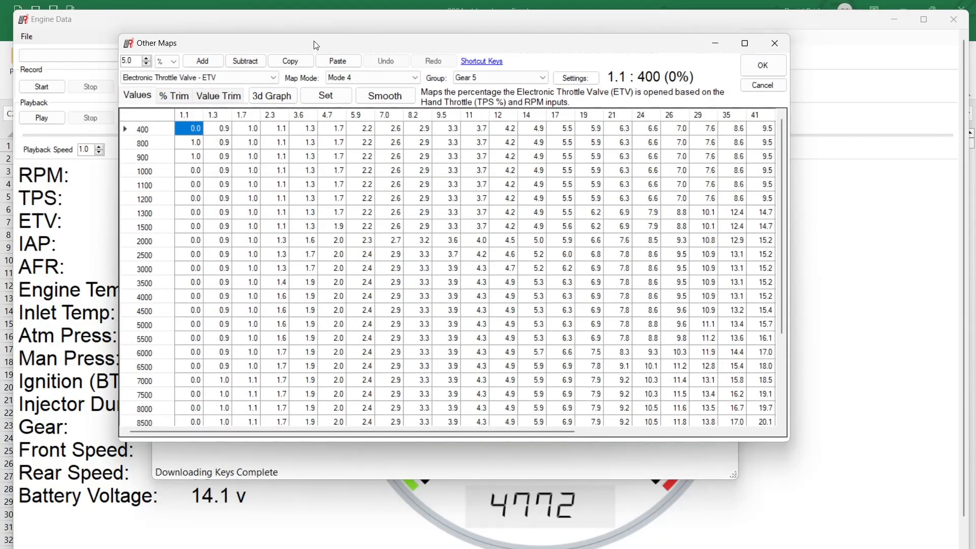
left_click_drag(277, 42, 452, 192)
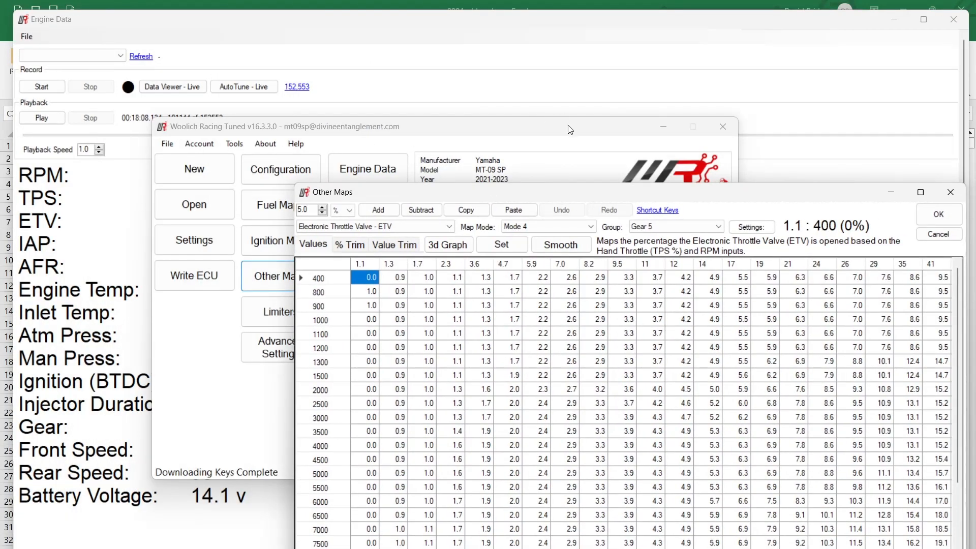
left_click(662, 127)
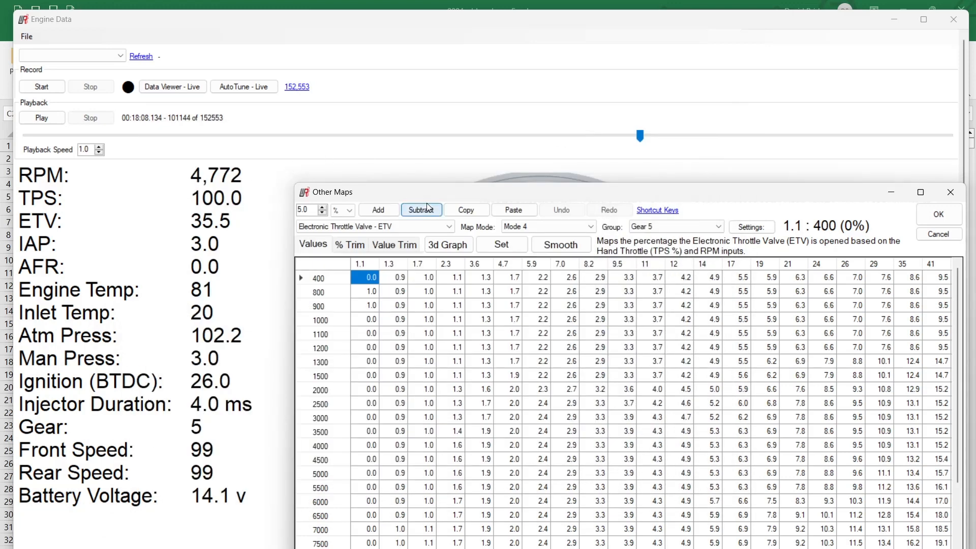
left_click_drag(442, 193, 412, 74)
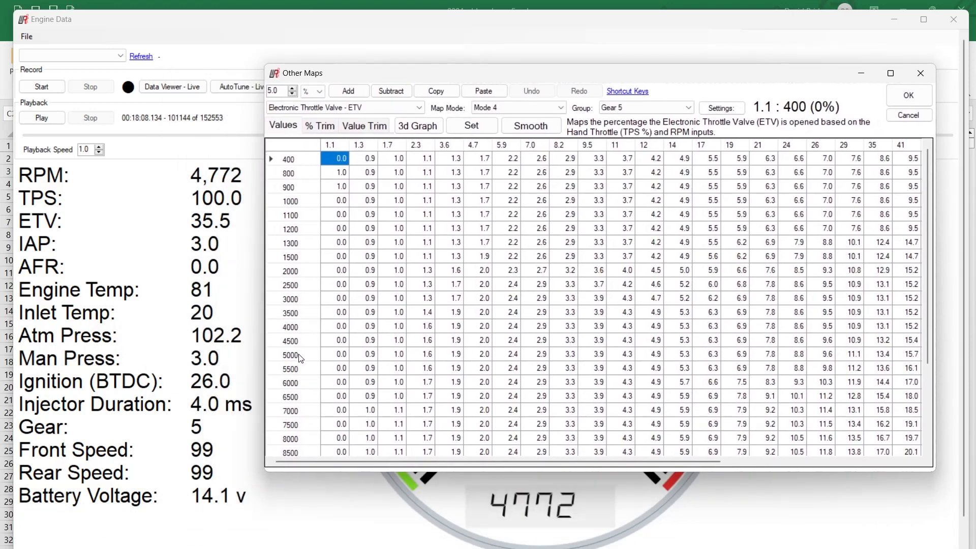
Look up the ETV map value at 100% TPS and 4500 RPM for comparison with the logged ETV
left_click(341, 339)
left_click(854, 339)
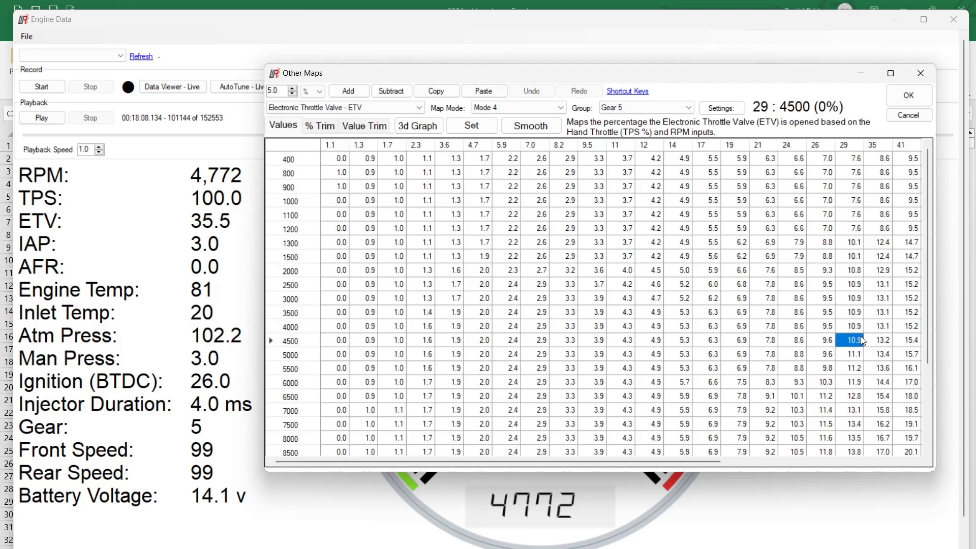
left_click_drag(604, 465, 841, 463)
left_click(909, 340)
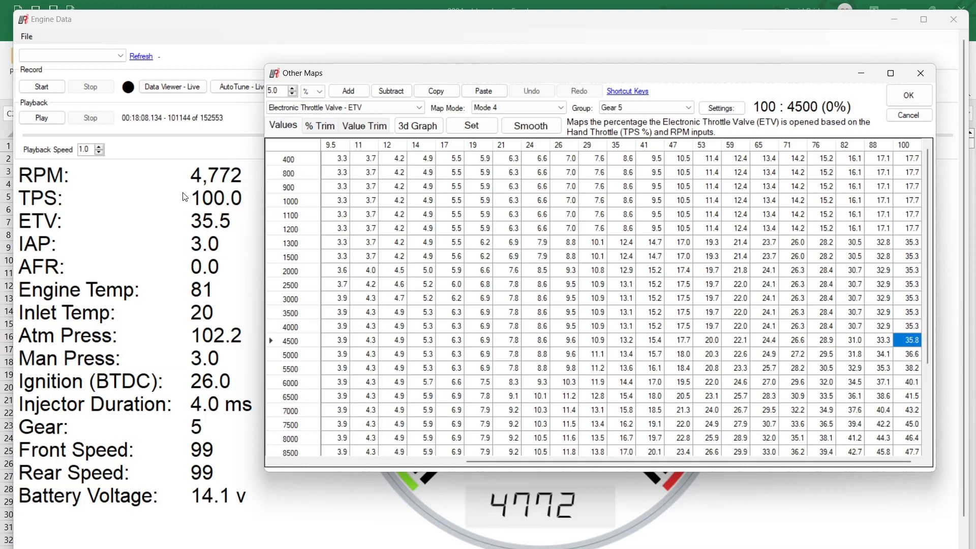
Close Other Maps and open the log file 0004.WRL from the logs folder in the Data Log Viewer
left_click(185, 31)
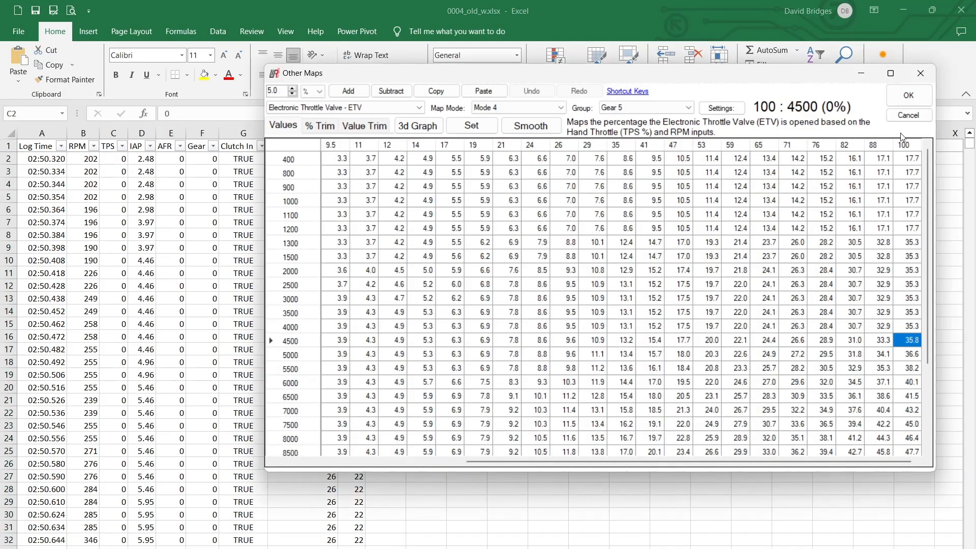
left_click(921, 73)
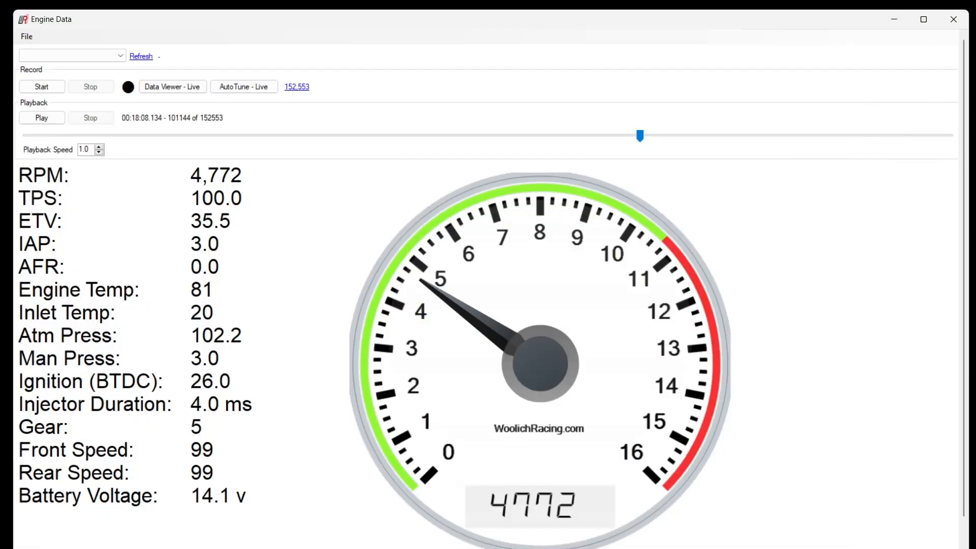
key("alt+Tab")
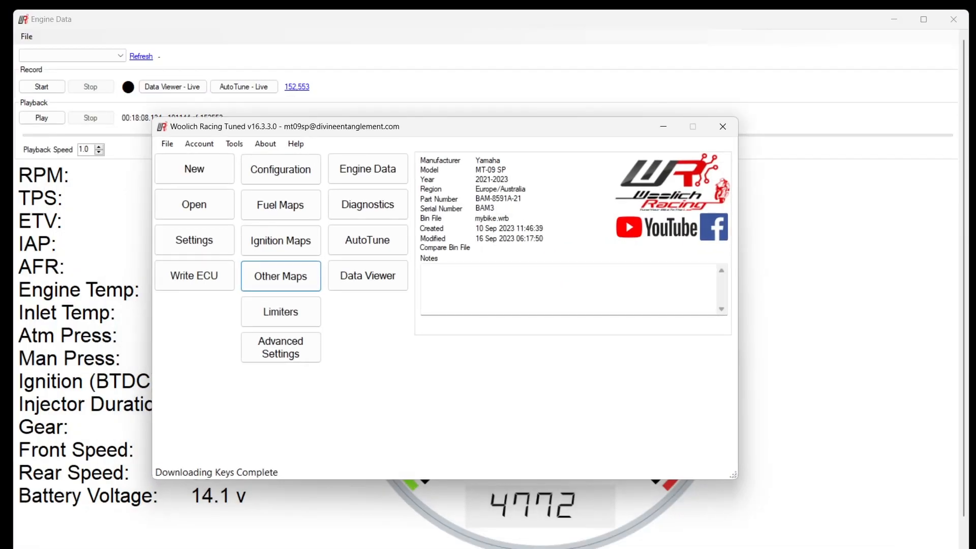
left_click(359, 282)
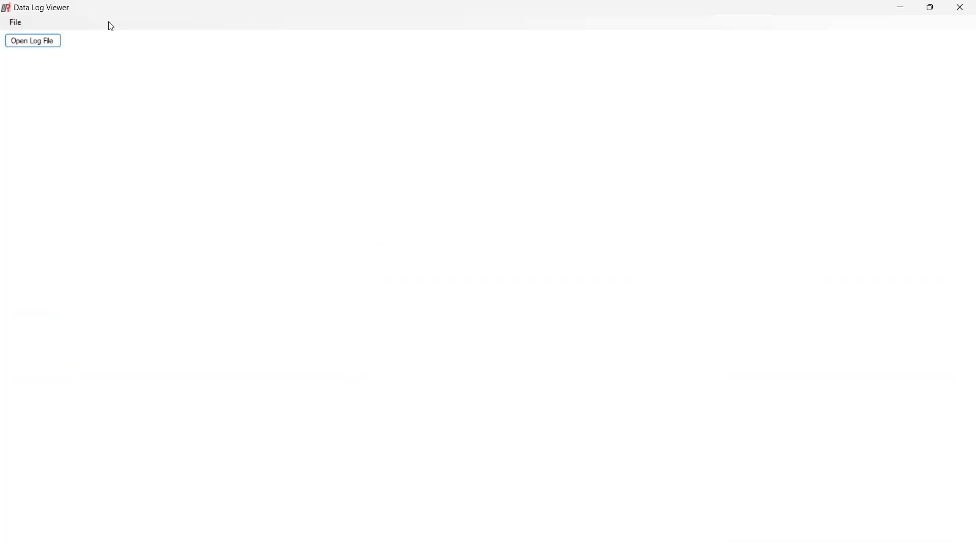
left_click(21, 41)
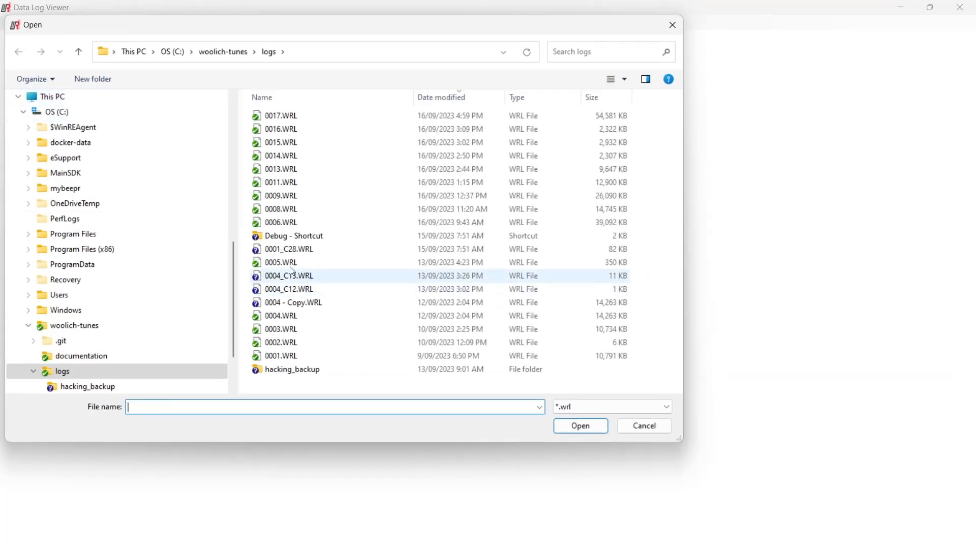
left_click(285, 316)
left_click(597, 432)
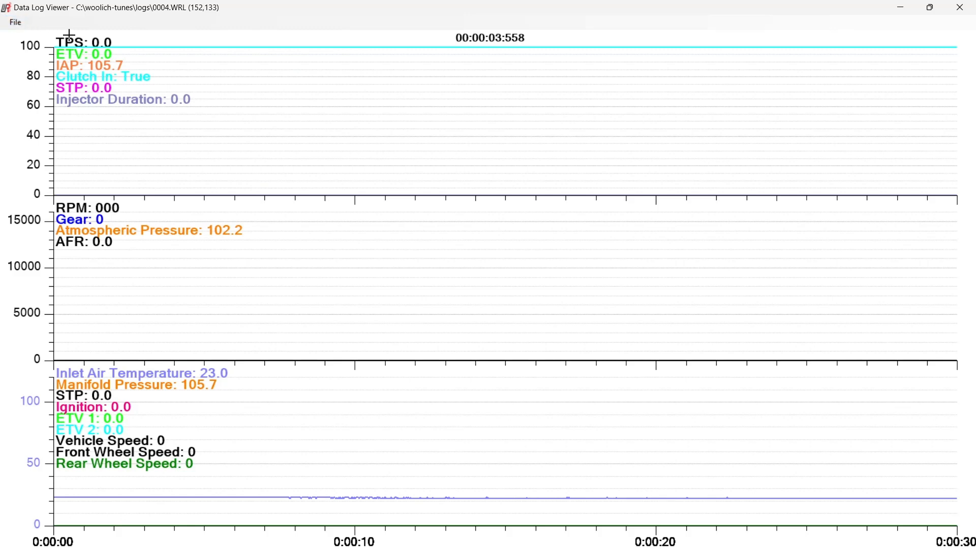
Open the Data Log Viewer configuration over the graphs, and add and remove a trial TPS graph
left_click(23, 23)
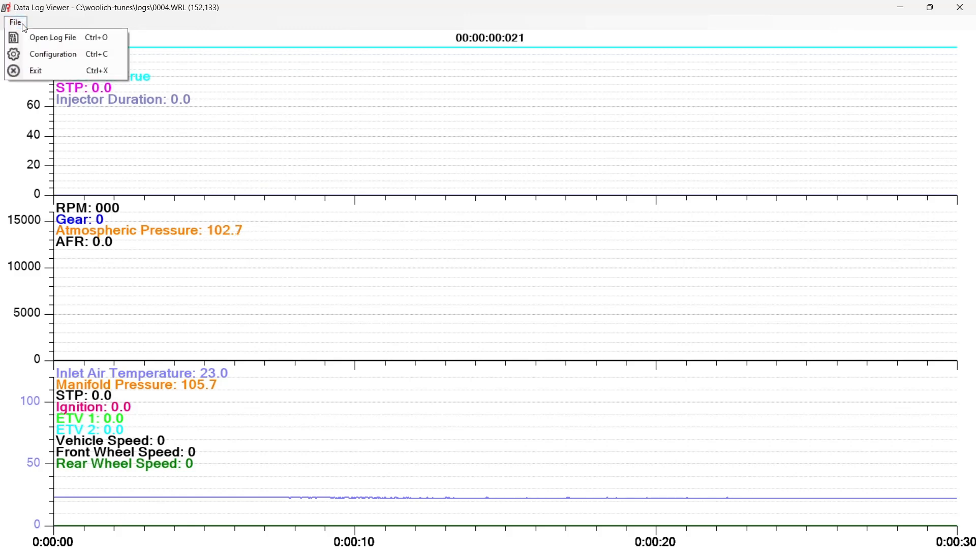
left_click(30, 52)
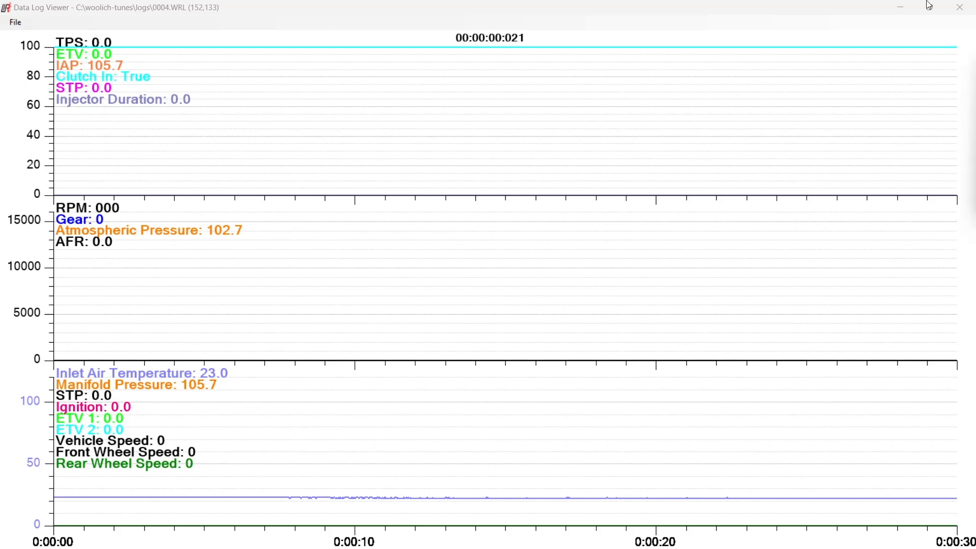
left_click_drag(975, 62, 587, 61)
left_click(18, 24)
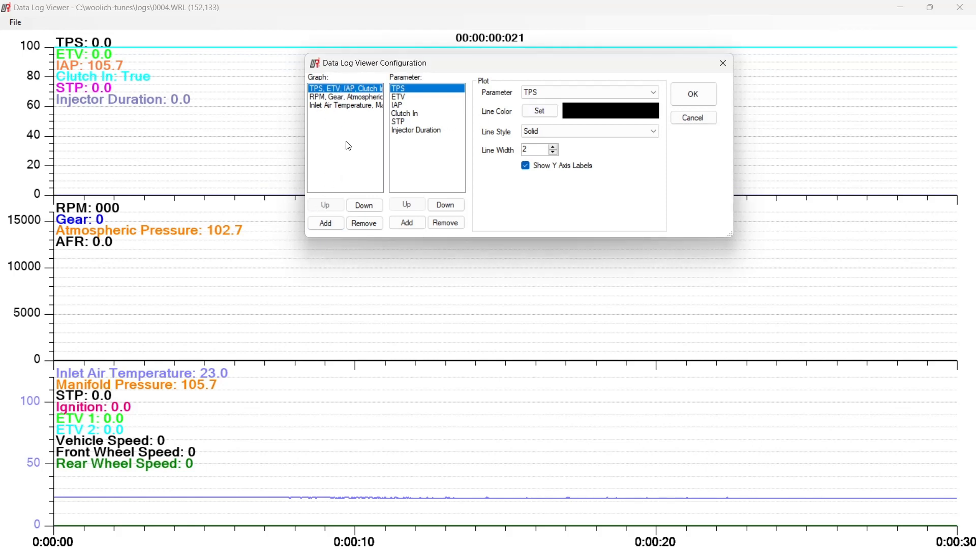
left_click(326, 224)
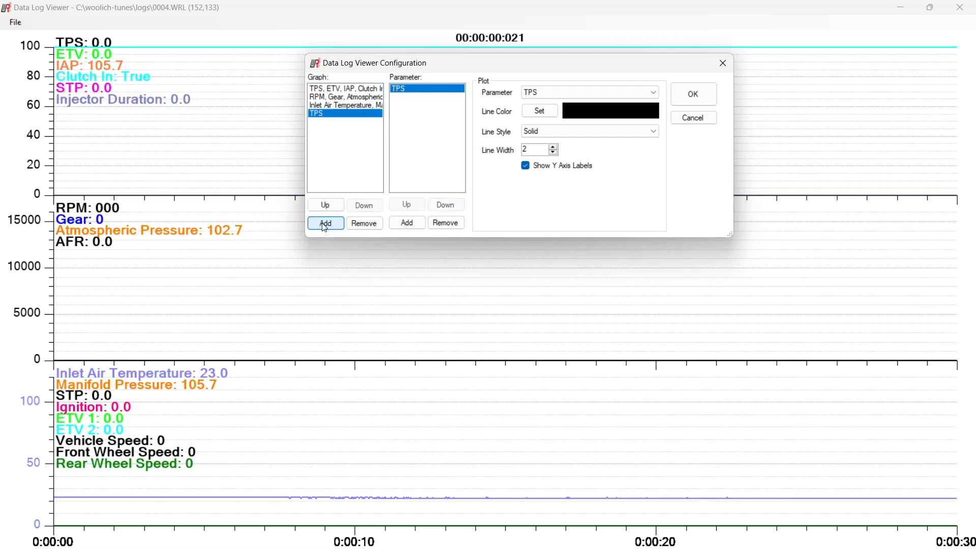
left_click(363, 224)
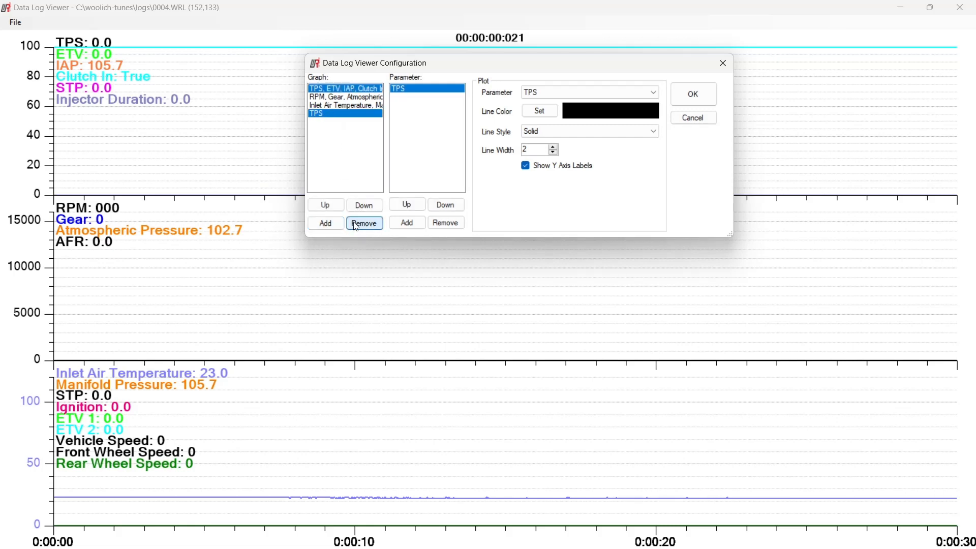
Examine the parameters assigned to each configured graph, including their line colour, style and width settings
left_click(344, 105)
left_click(344, 98)
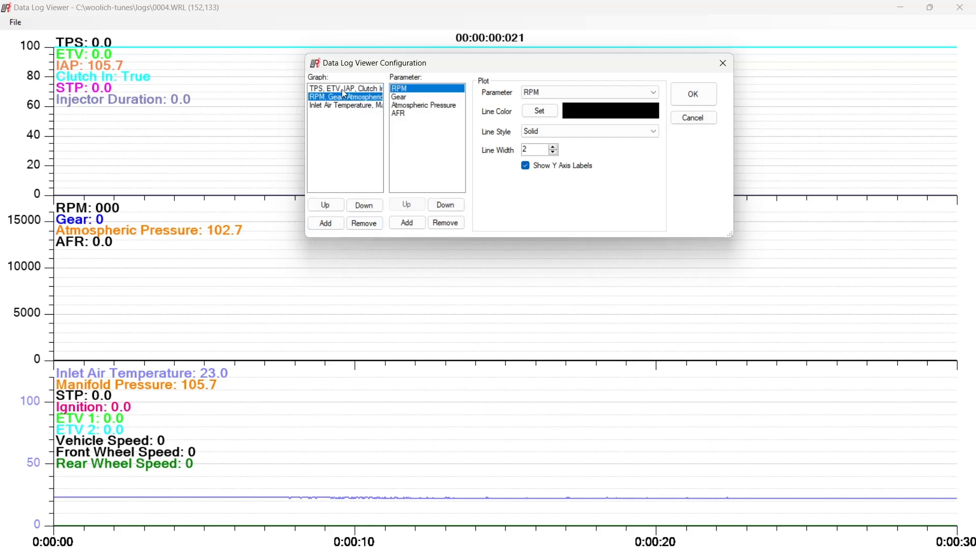
left_click(357, 90)
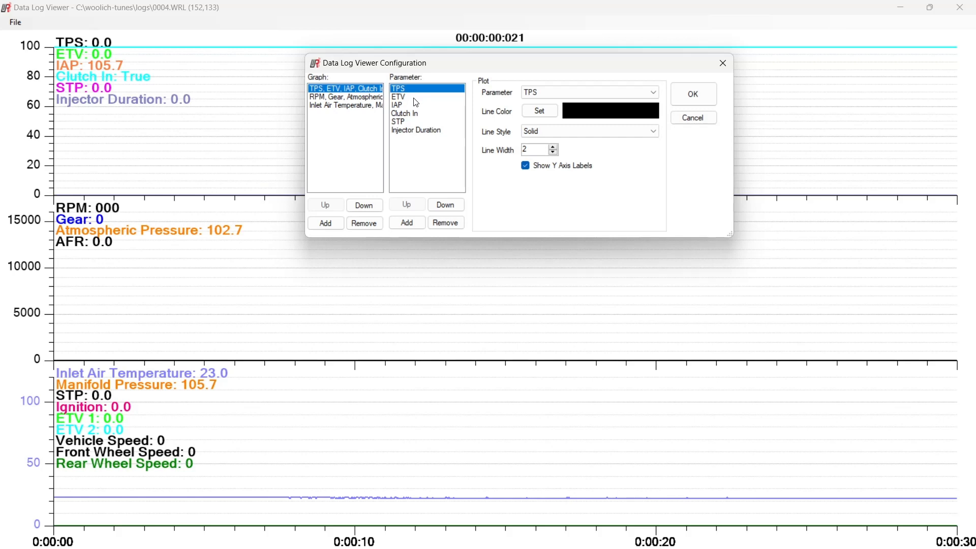
left_click(198, 391)
left_click(405, 114)
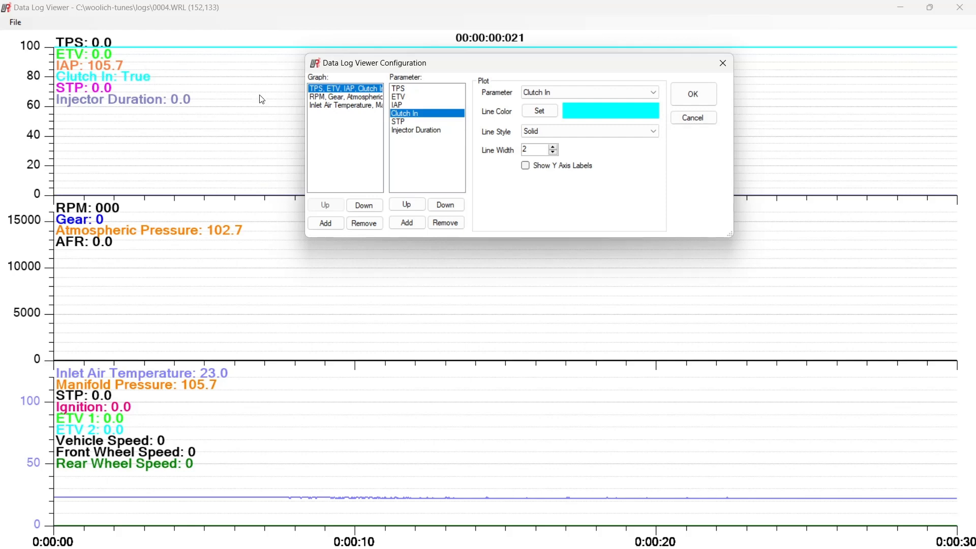
left_click(398, 122)
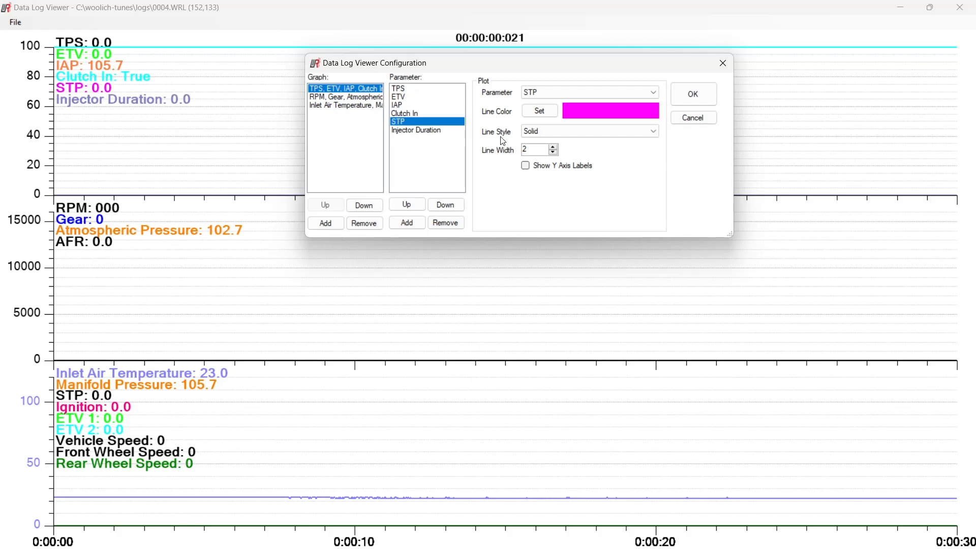
left_click(418, 132)
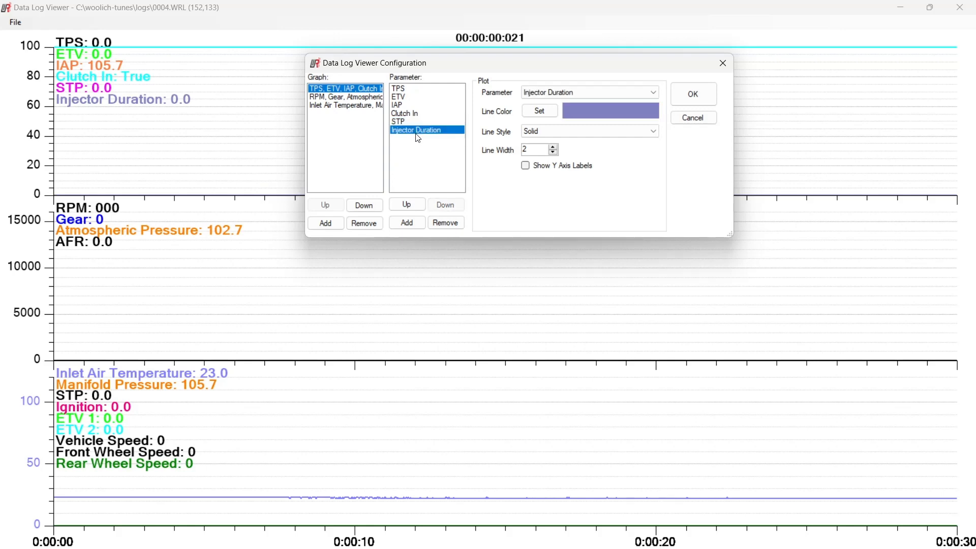
left_click(339, 97)
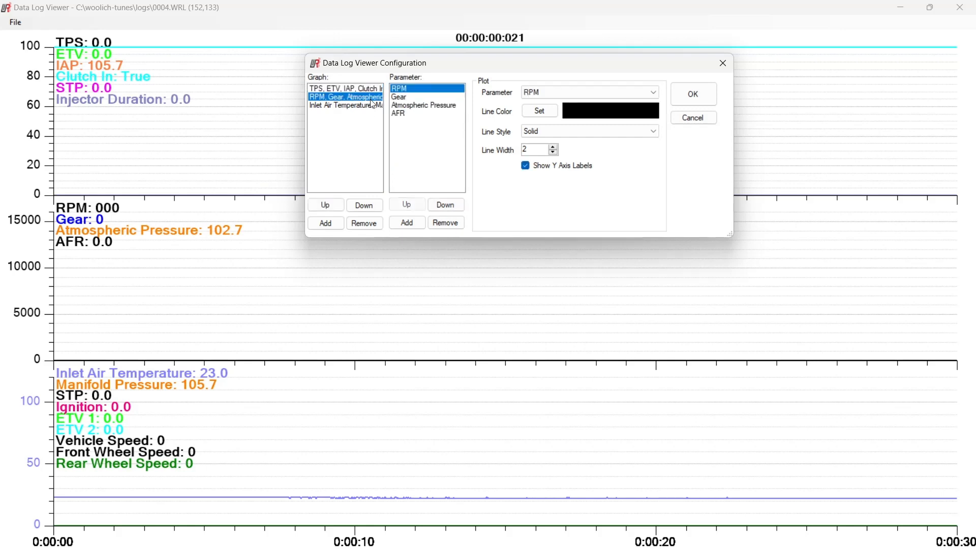
left_click(406, 97)
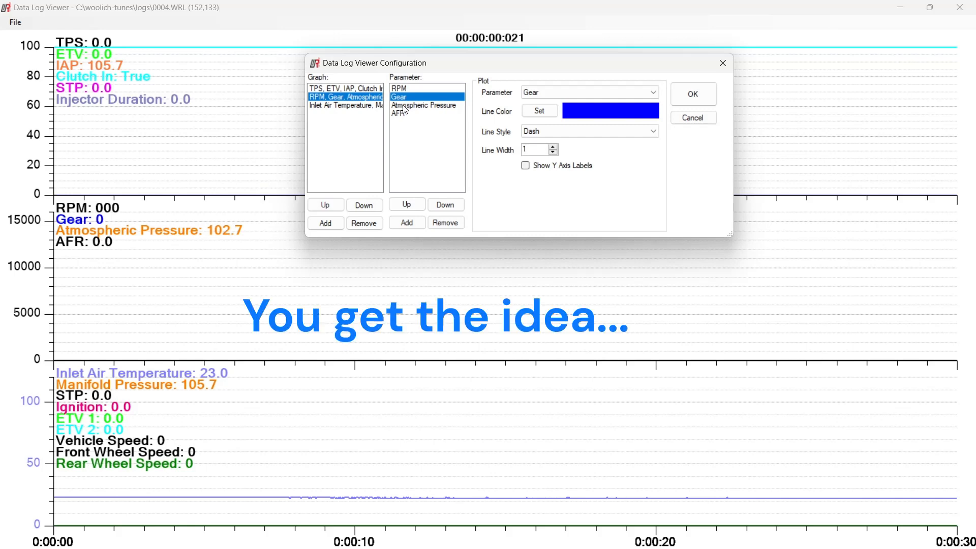
left_click(405, 105)
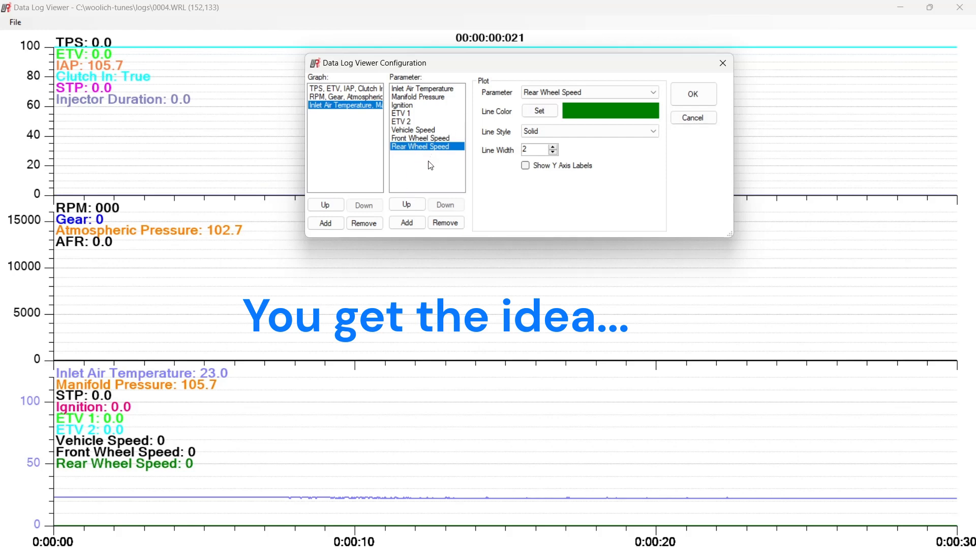
Add a trial TPS parameter to the Inlet Air Temperature graph and browse the parameters available for plotting
left_click(406, 223)
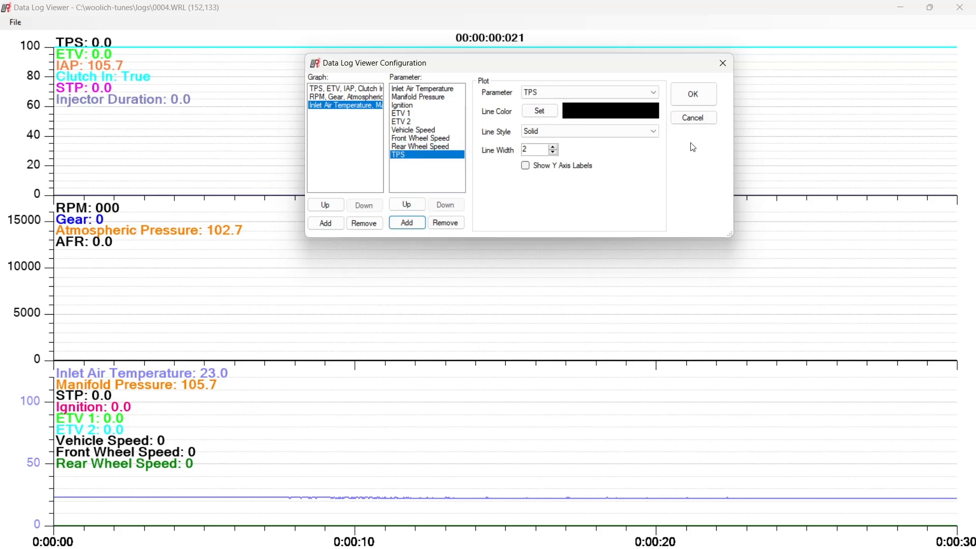
left_click(653, 92)
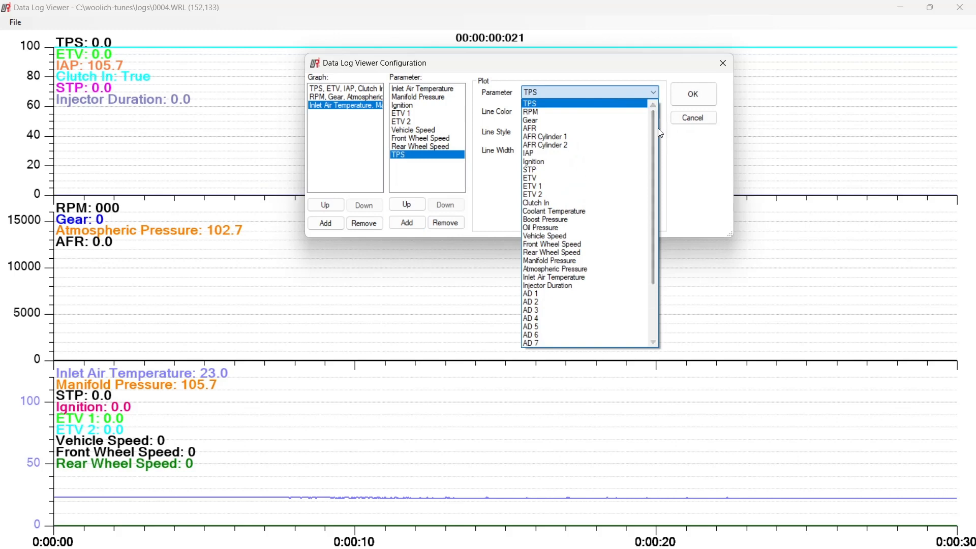
scroll(654, 130, "down", 1)
scroll(654, 134, "down", 3)
scroll(655, 134, "up", 5)
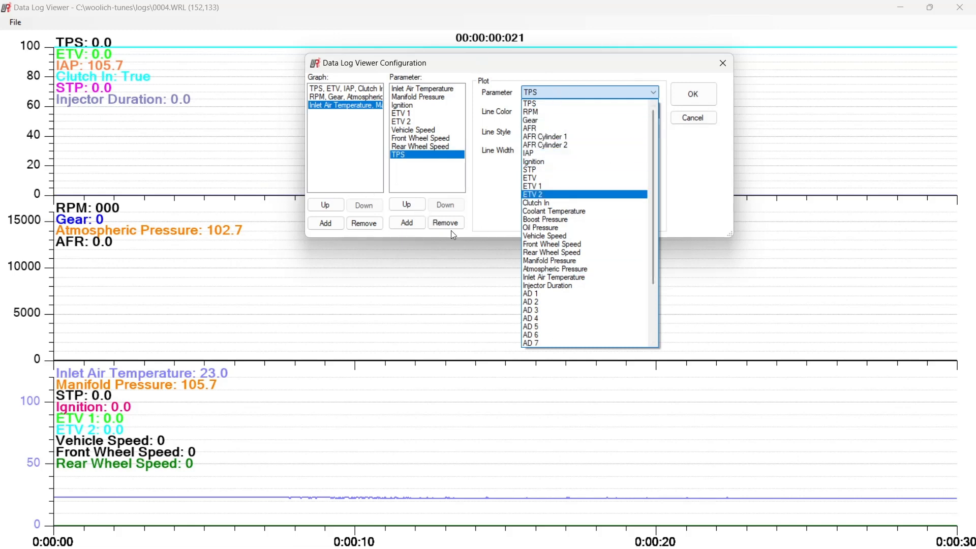
Remove the trial TPS parameter from the Inlet Air Temperature graph and apply the viewer configuration
left_click(432, 162)
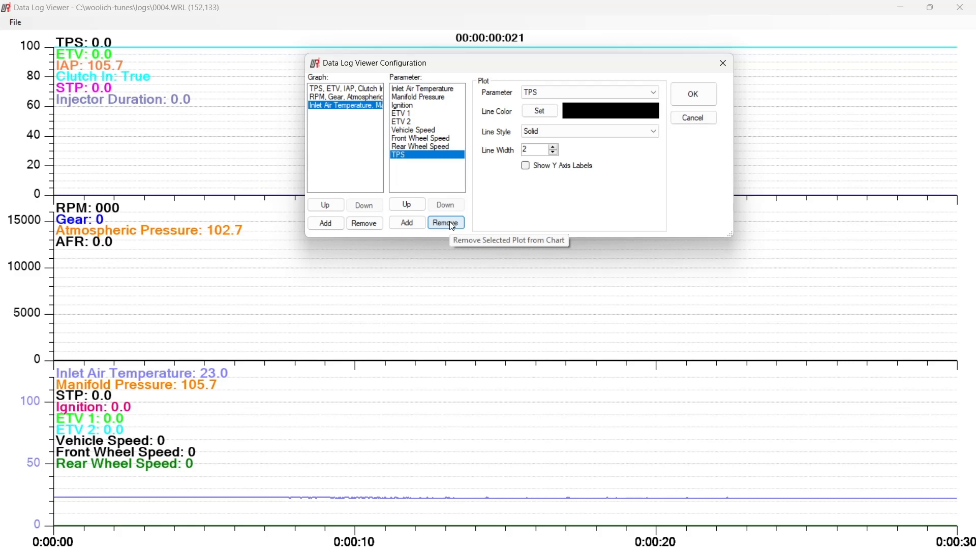
left_click(447, 223)
left_click(691, 96)
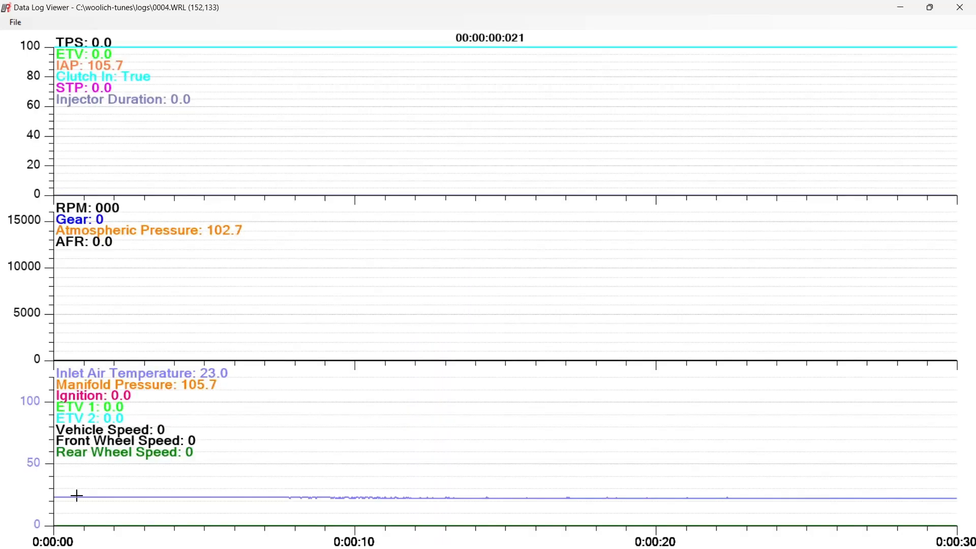
Examine the TPS, ETV and IAP traces along the 0004.WRL timeline, moving forward and back to about 0:12:59
key("Right")
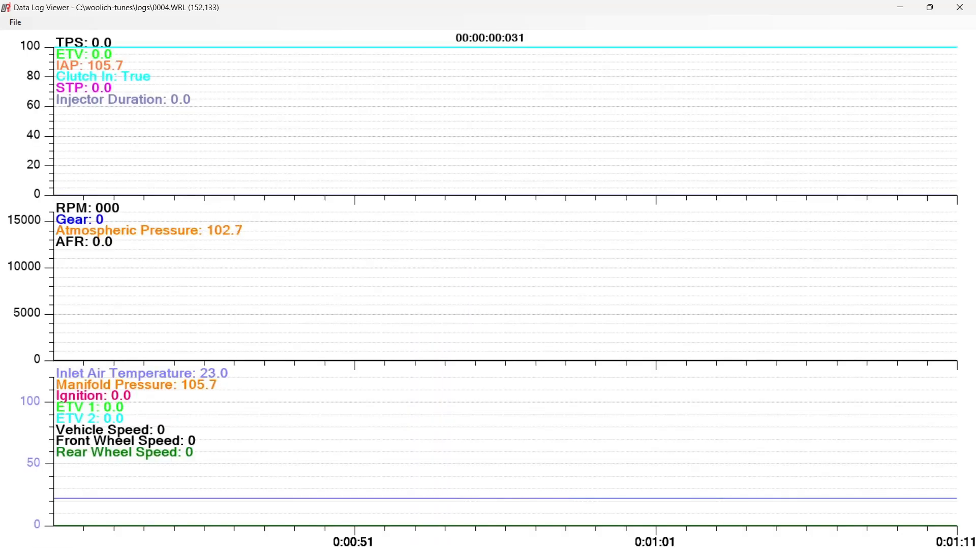
key("Right")
key("Right")
key("Right")
key("Right")
key("Right")
key("Right")
key("Right")
key("Right")
key("Right")
key("Right")
key("Right")
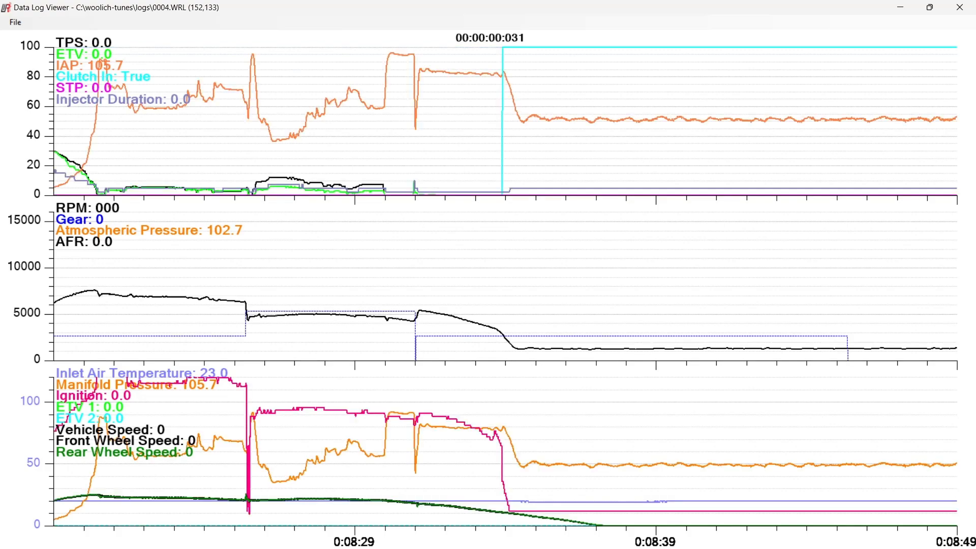
key("Right")
key("Right")
key("Right")
key("Right")
key("Right")
key("Right")
key("Right")
key("Right")
key("Right")
key("Right")
key("Right")
key("Right")
key("Right")
key("Right")
key("Right")
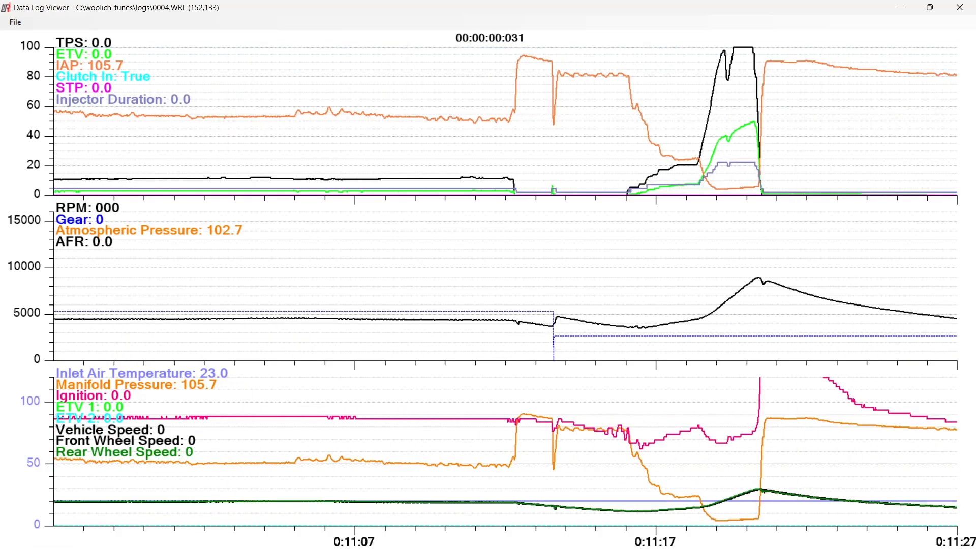
key("Left")
key("Left")
key("Left")
key("Left")
key("Left")
key("Left")
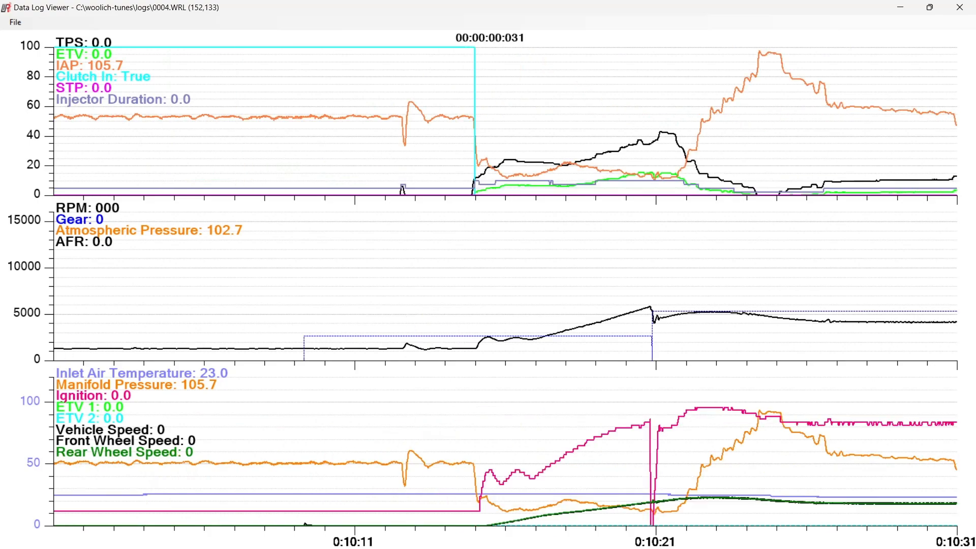
key("Right")
key("Right")
key("Right")
key("Right")
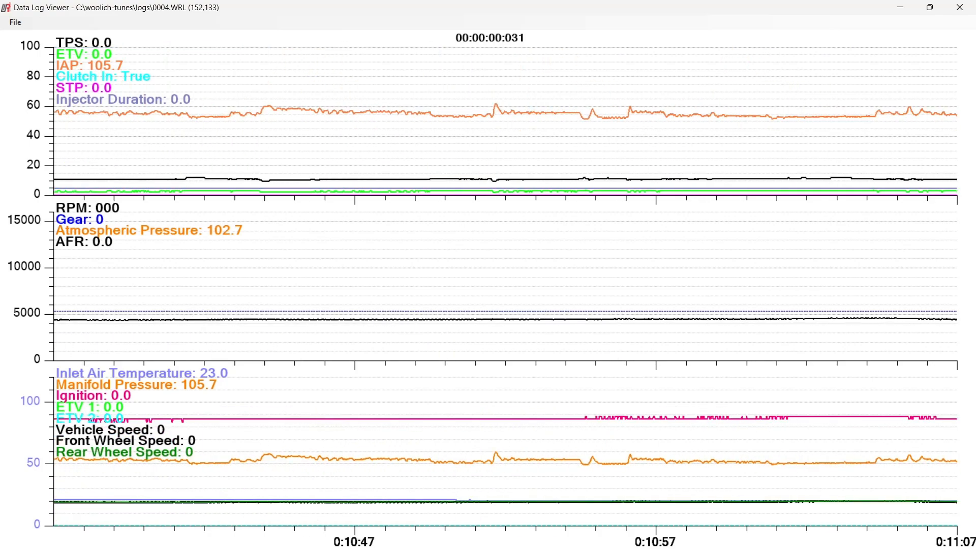
key("Left")
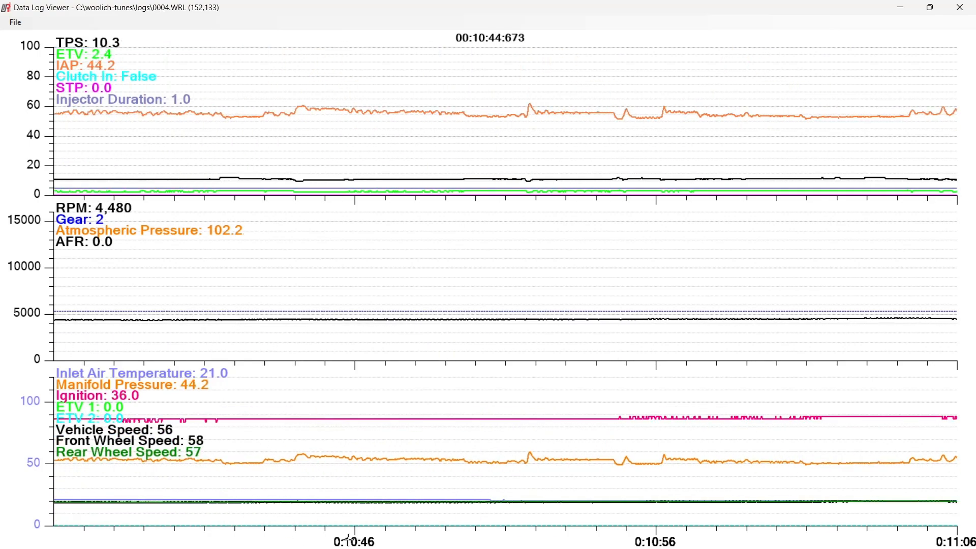
key("Right")
key("Right")
key("Right")
key("Right")
key("Right")
key("Right")
key("Right")
key("Right")
key("Right")
key("Right")
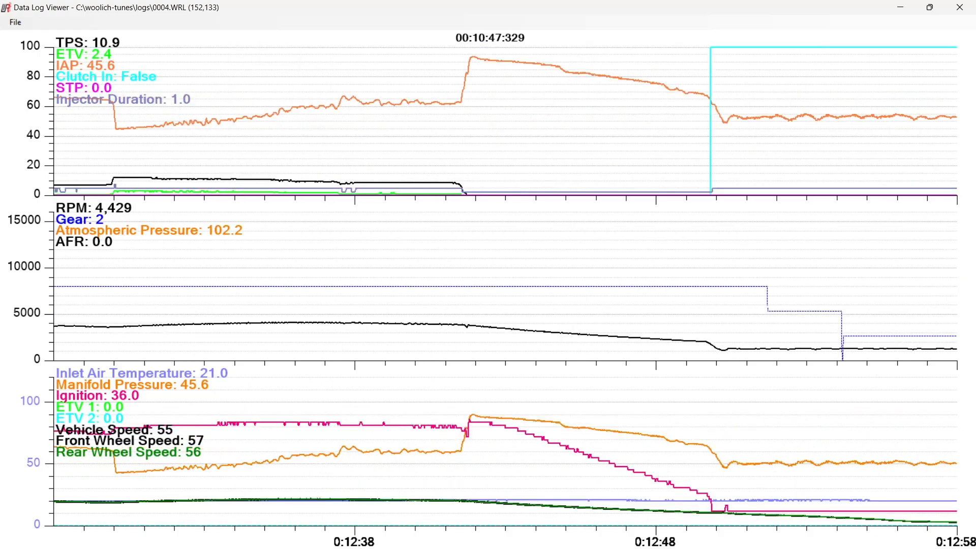
key("Right")
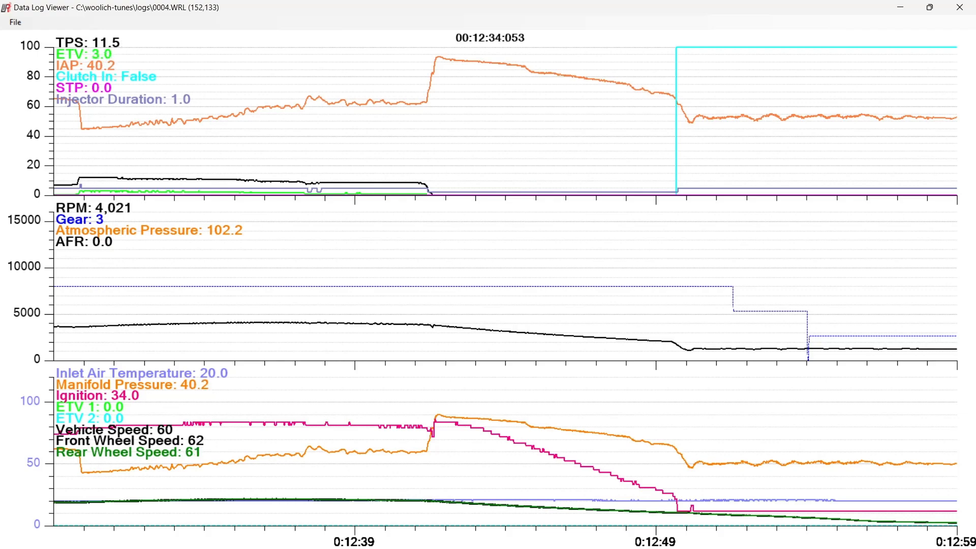
Check the Advanced Settings of the main Woolich Racing Tuned window, close them and return to the log graphs around 0:14:00
key("alt+Tab")
left_click(274, 353)
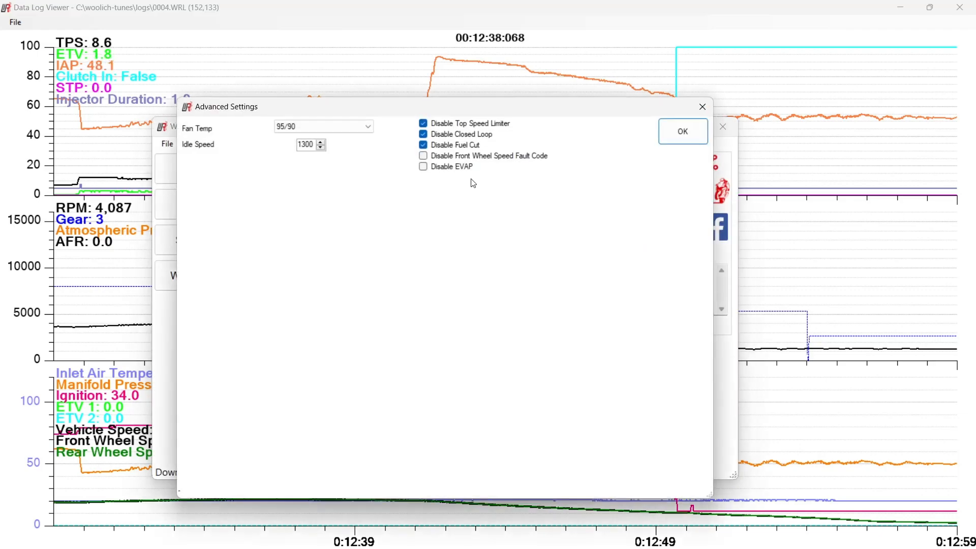
left_click(682, 130)
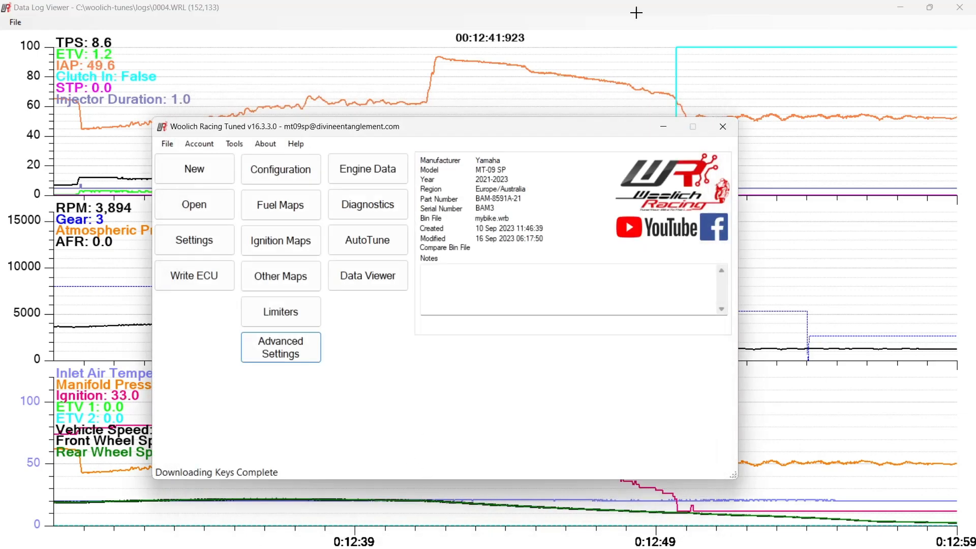
left_click(709, 16)
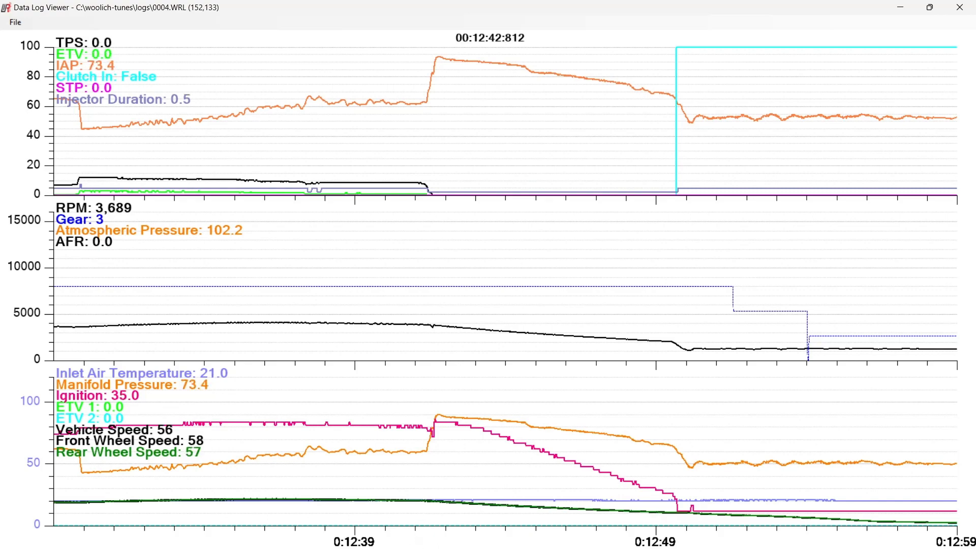
left_click_drag(446, 548, 493, 548)
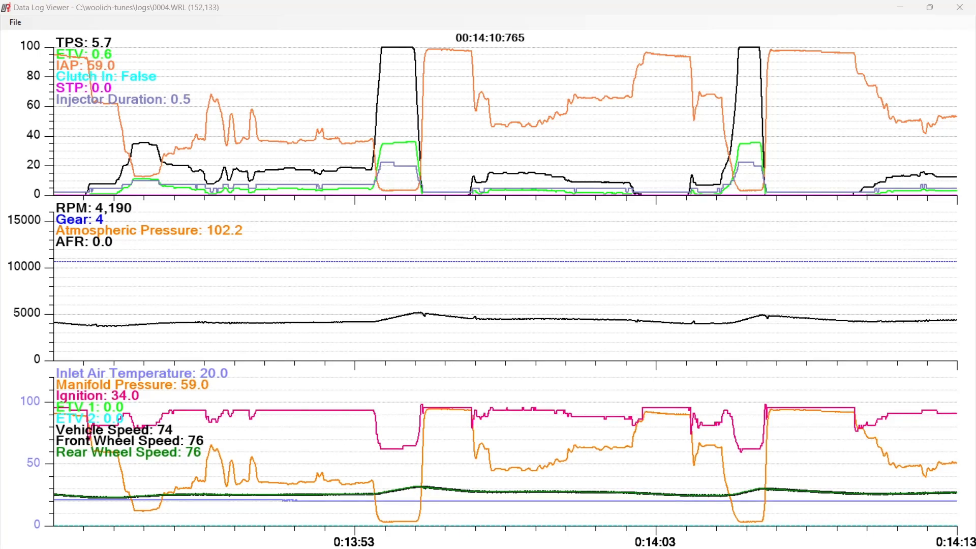
Switch to Notepad++, display 0005.WRL in hexadecimal view and enlarge the window over the log viewer
left_click_drag(975, 267, 347, 173)
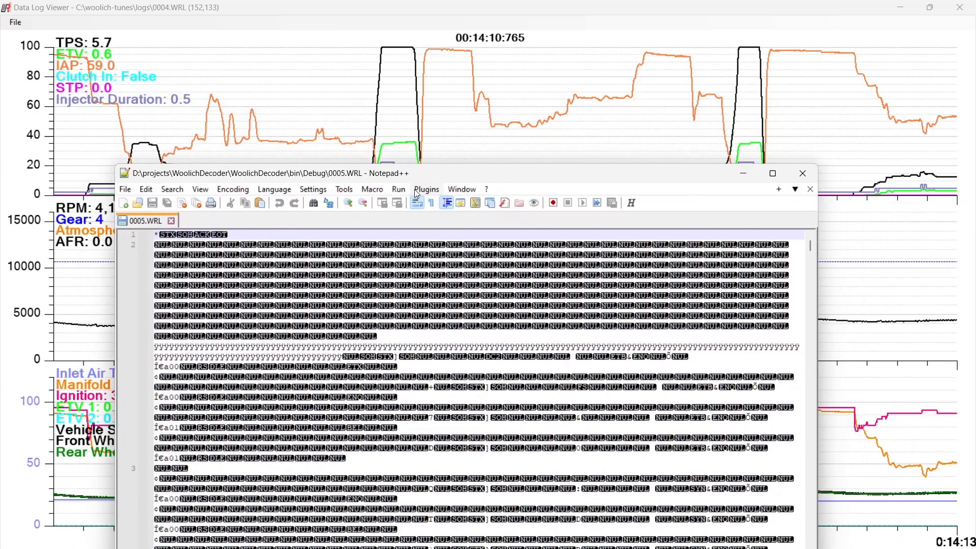
left_click(448, 189)
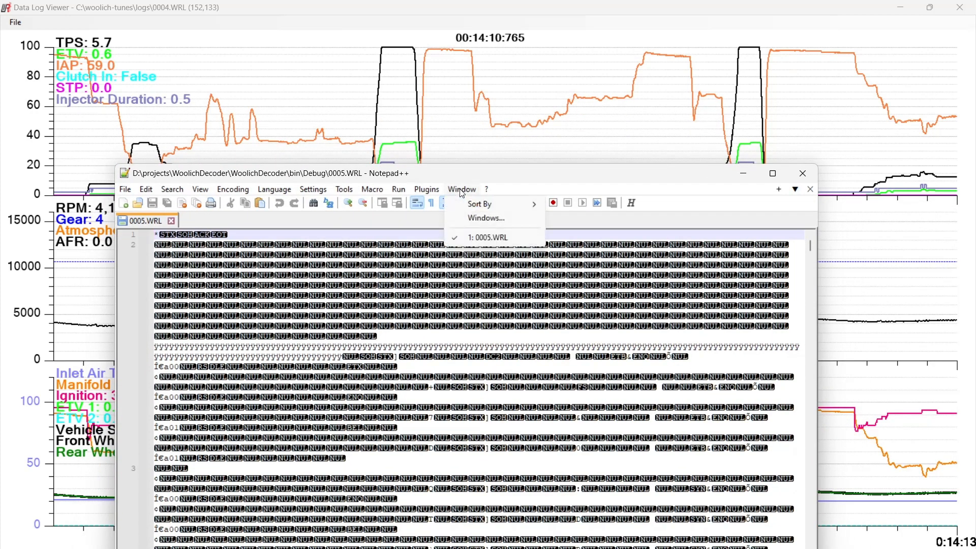
mouse_move(430, 194)
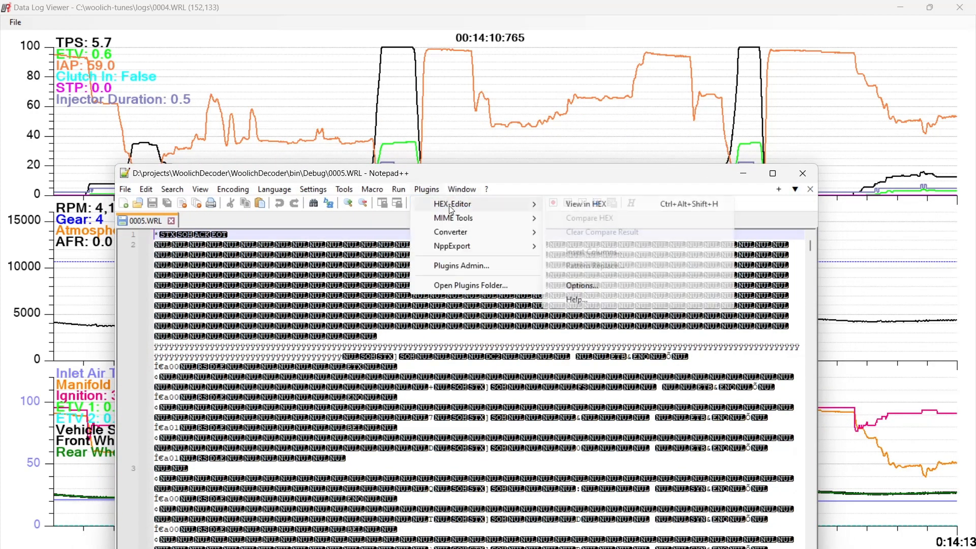
left_click(571, 205)
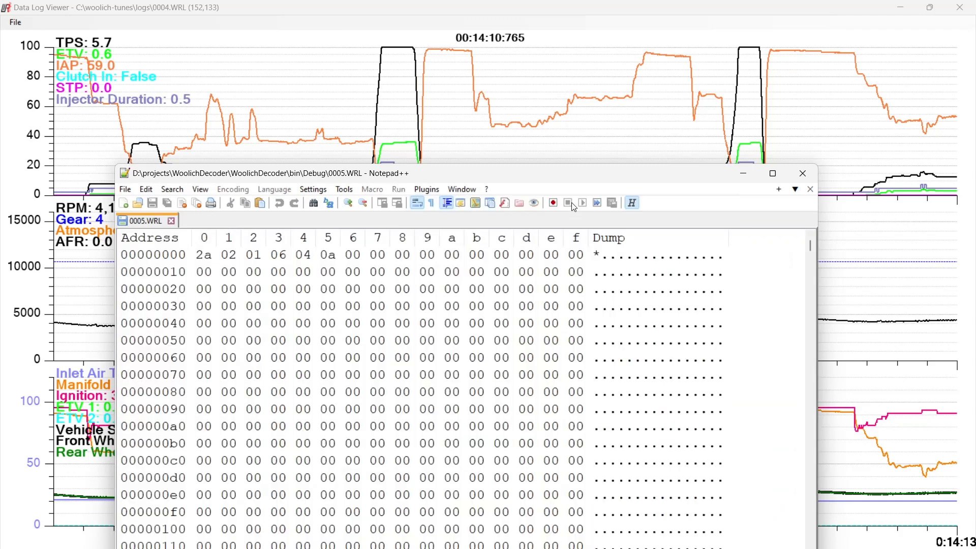
left_click_drag(397, 174, 300, 21)
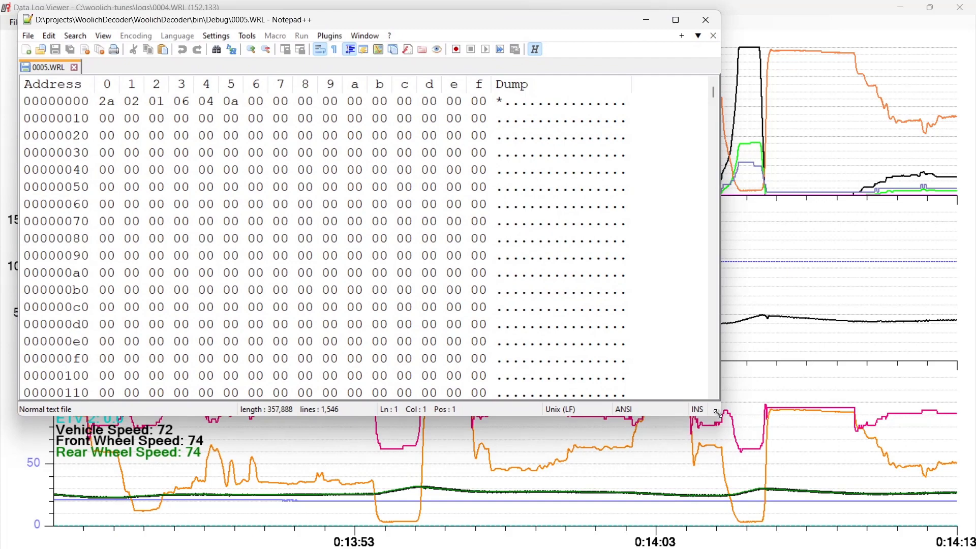
left_click_drag(713, 413, 962, 548)
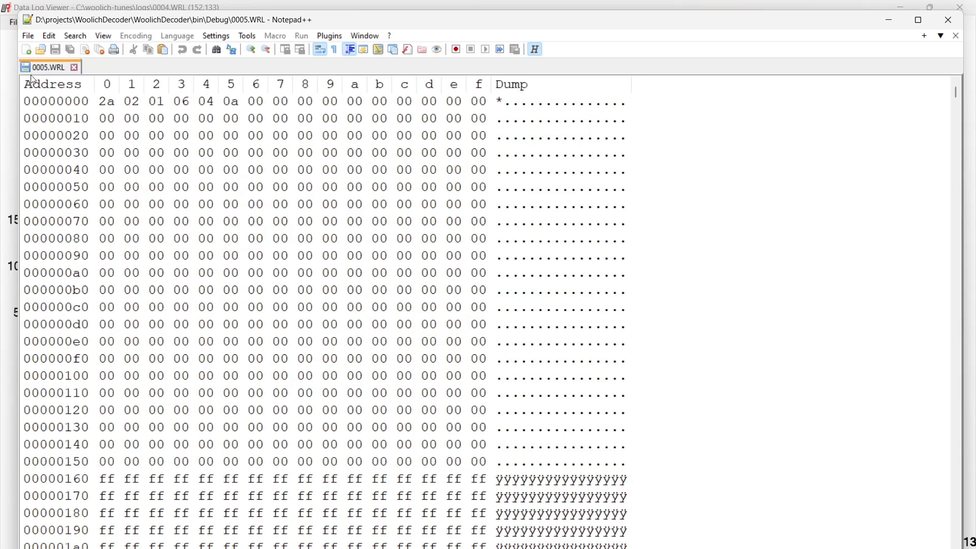
Scan the start of 0005.WRL's hex dump and open 0004.WRL alongside it in Notepad++
scroll(361, 224, "down", 4)
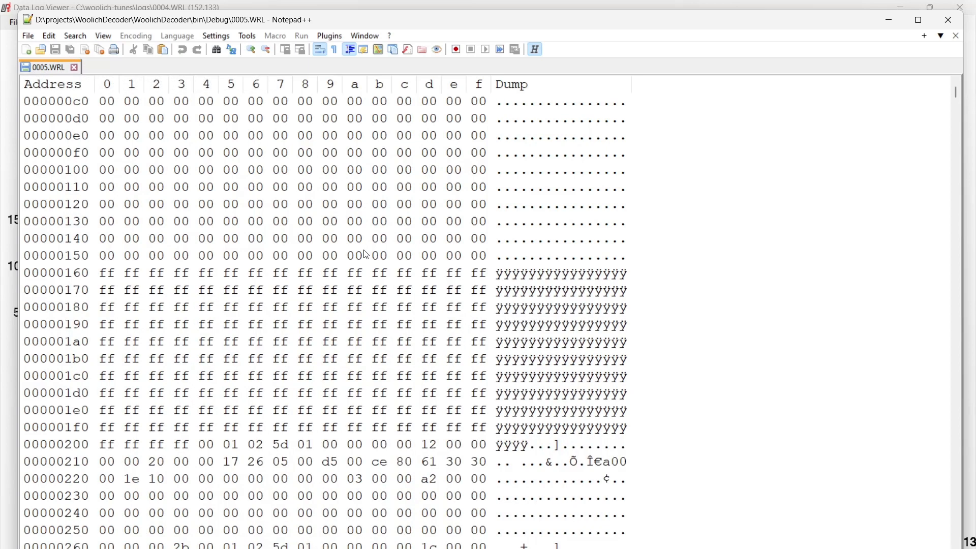
scroll(381, 247, "down", 1)
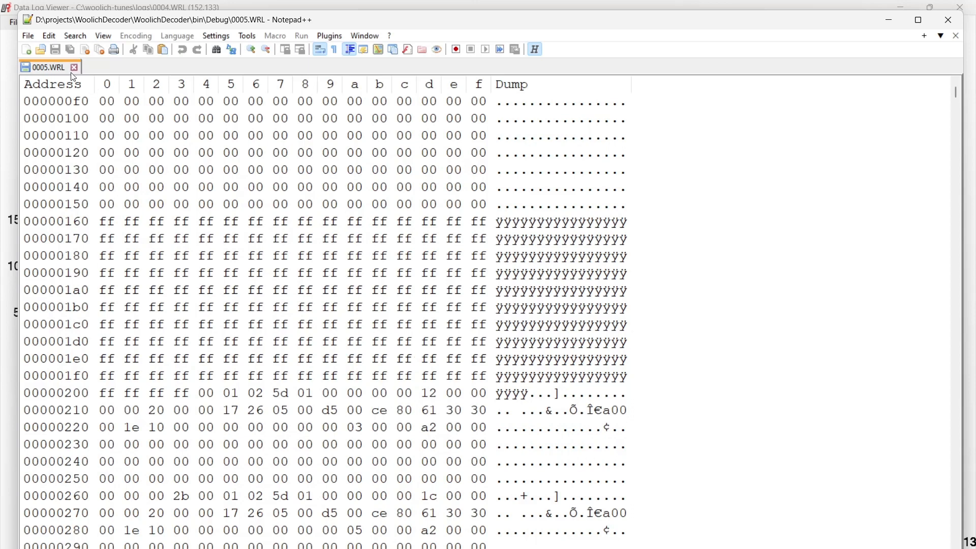
key("alt+Tab")
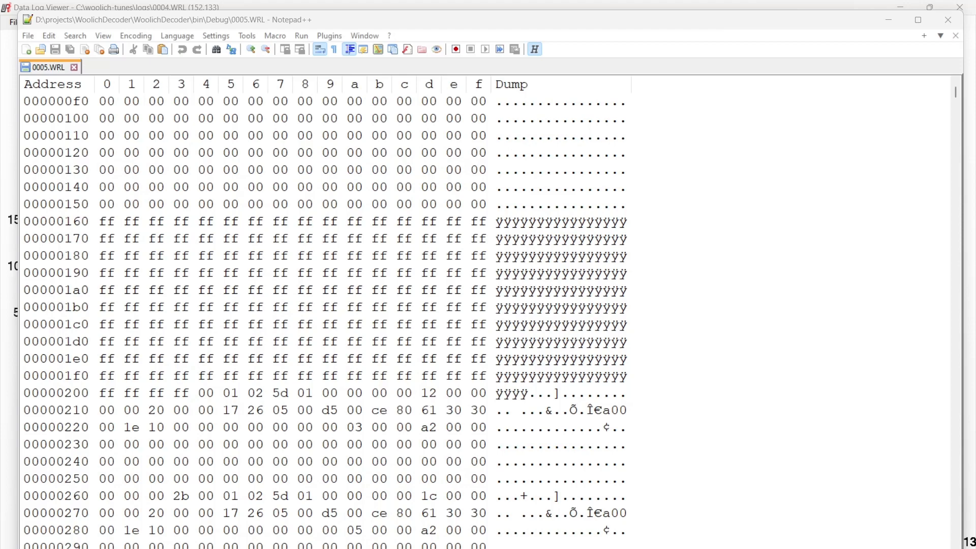
left_click_drag(232, 65, 232, 64)
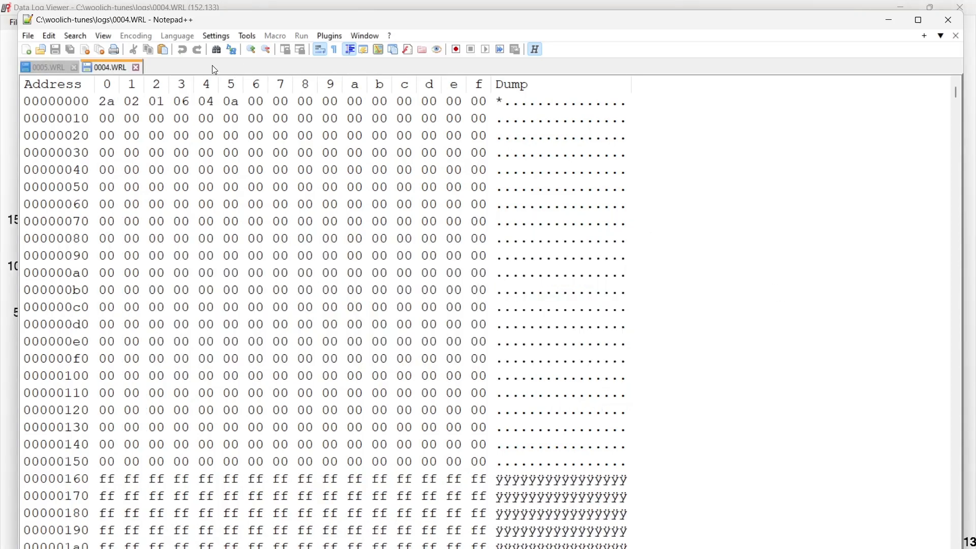
Inspect the first data record of 0004.WRL, marking the bytes at 213–215 and 209–20d
scroll(358, 269, "down", 8)
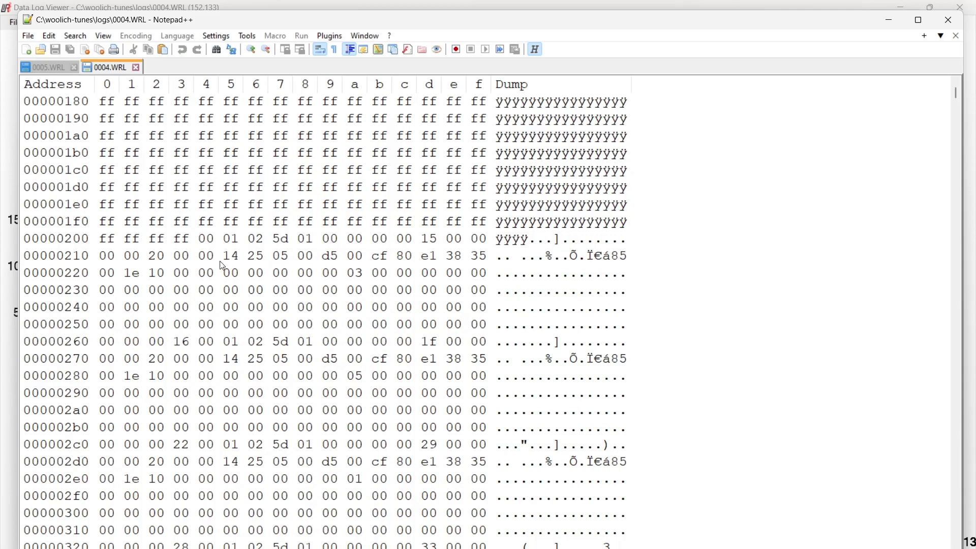
left_click(160, 257)
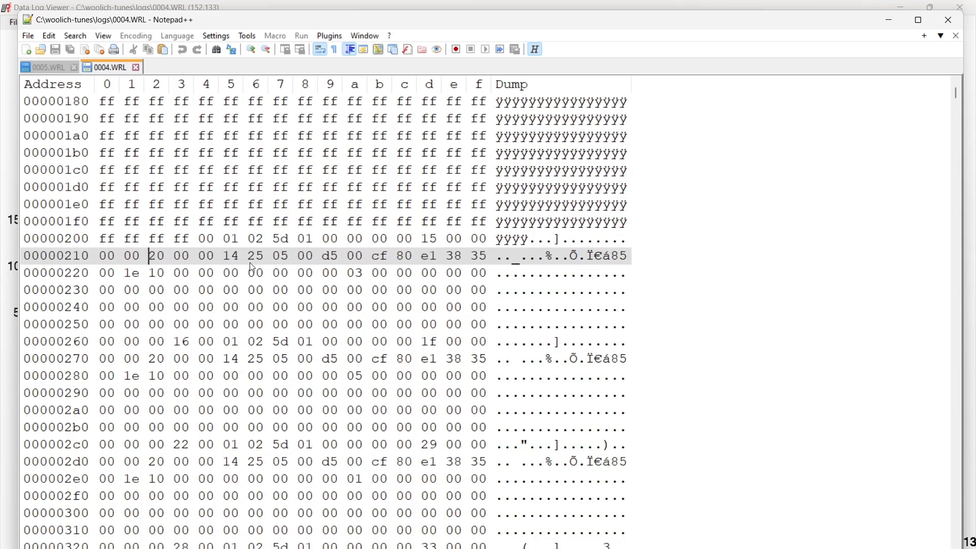
left_click_drag(224, 260, 243, 259)
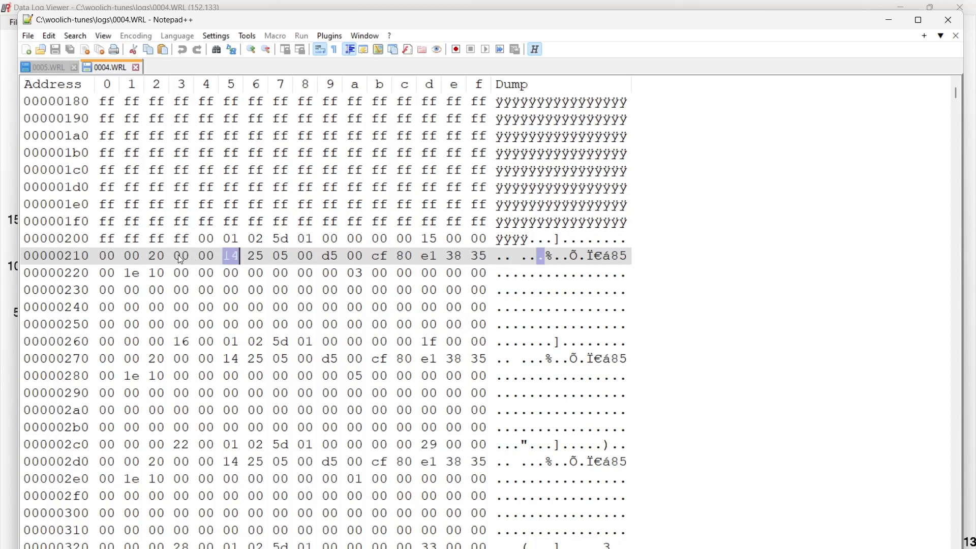
left_click_drag(175, 255, 248, 261)
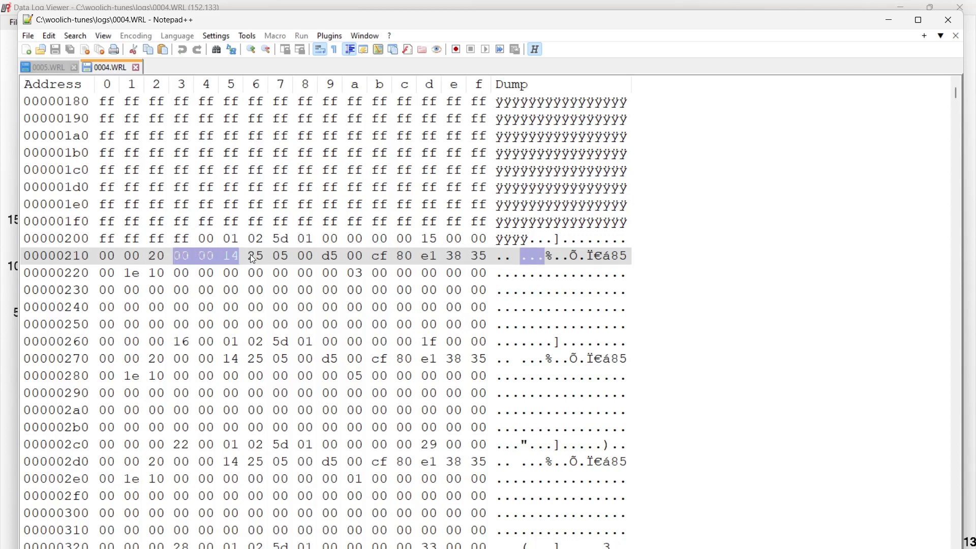
left_click_drag(324, 239, 440, 246)
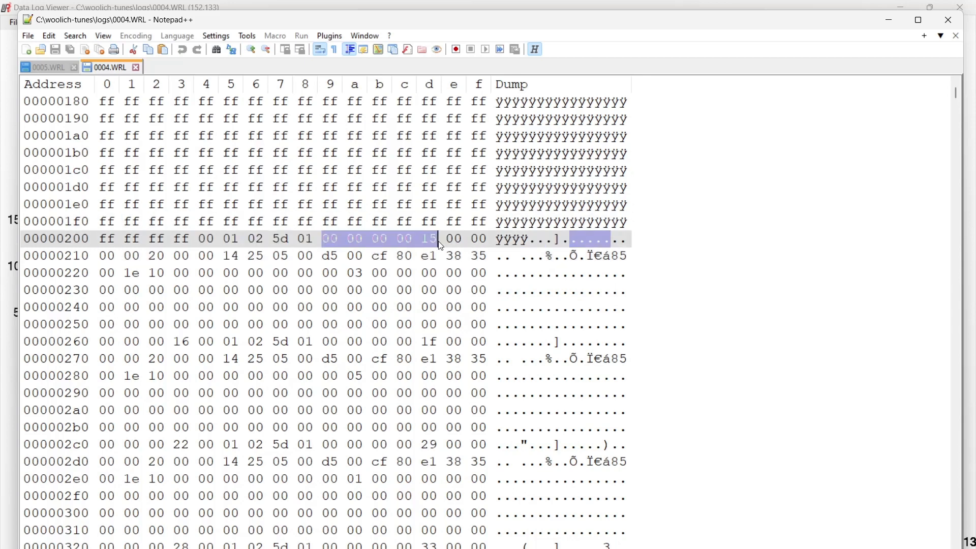
Trace the repeating 5d marker through successive records of 0004.WRL, and mark the byte at address 323
left_click(559, 241)
left_click(558, 343)
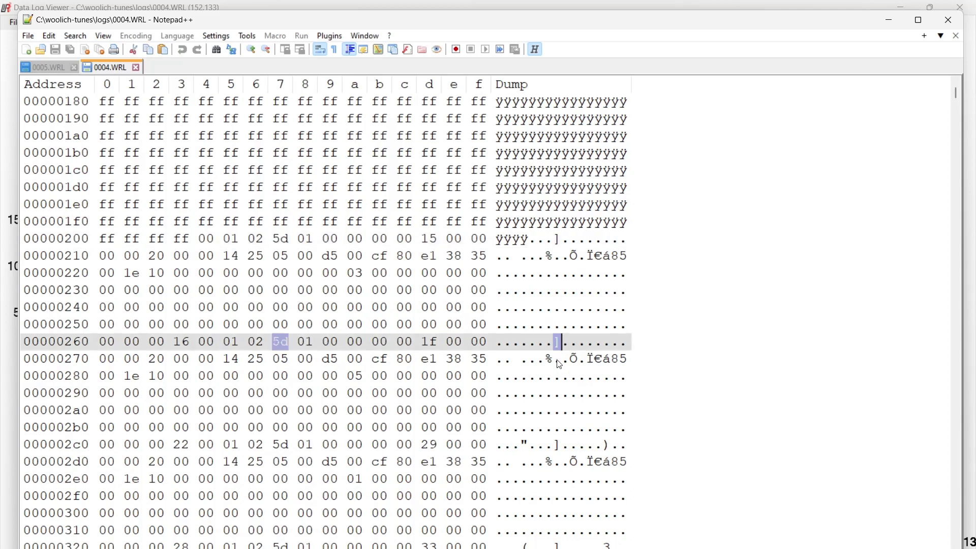
left_click(557, 446)
left_click(558, 547)
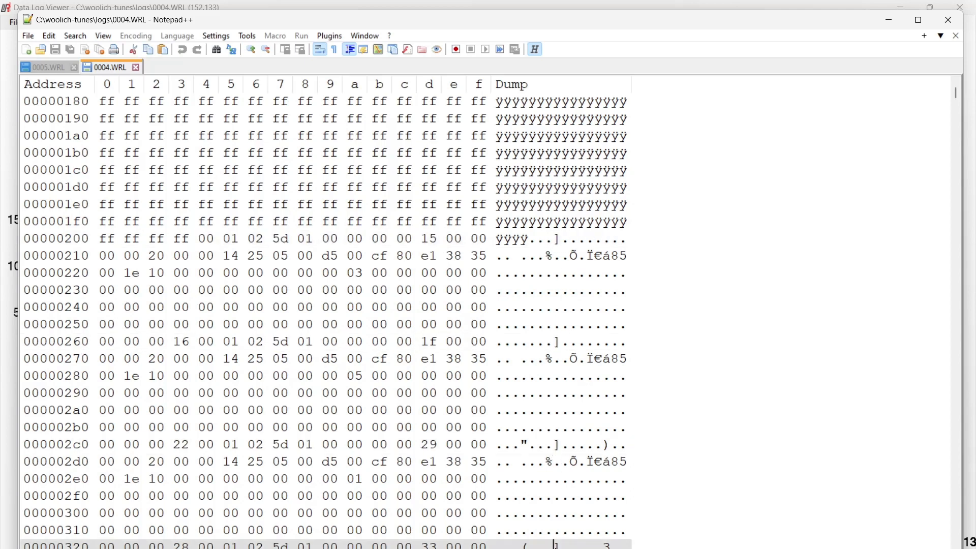
scroll(579, 362, "down", 4)
scroll(579, 362, "down", 3)
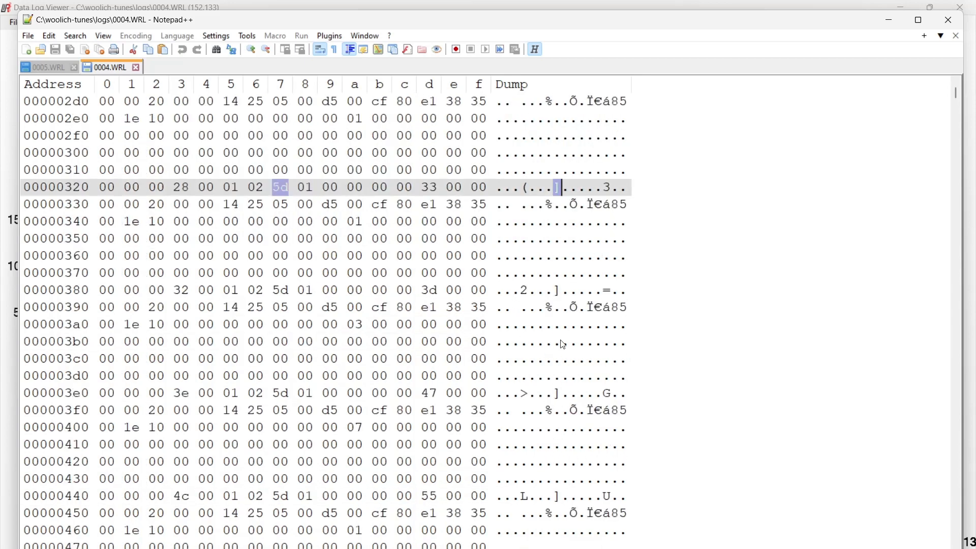
left_click(529, 190)
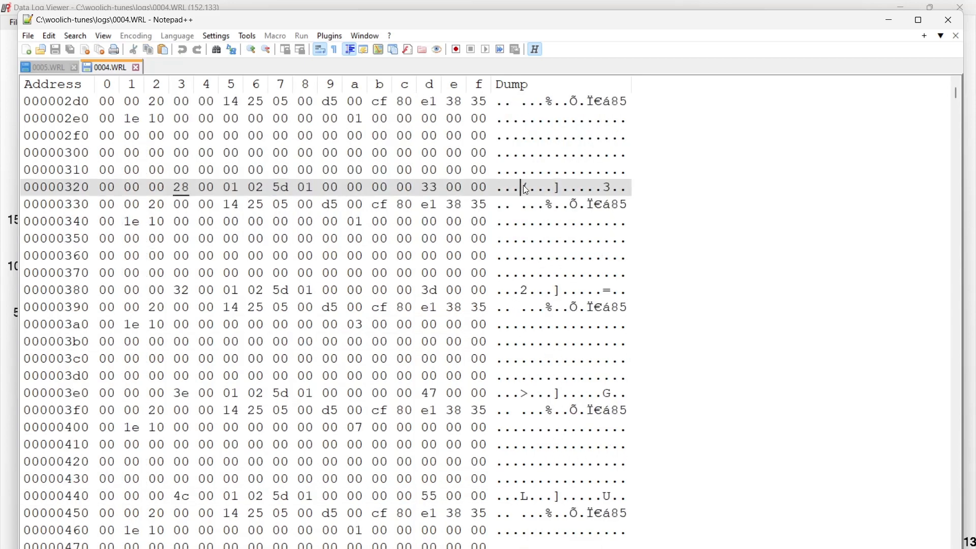
Select the first complete data record in 0004.WRL, from address 204 through 263
scroll(381, 215, "up", 9)
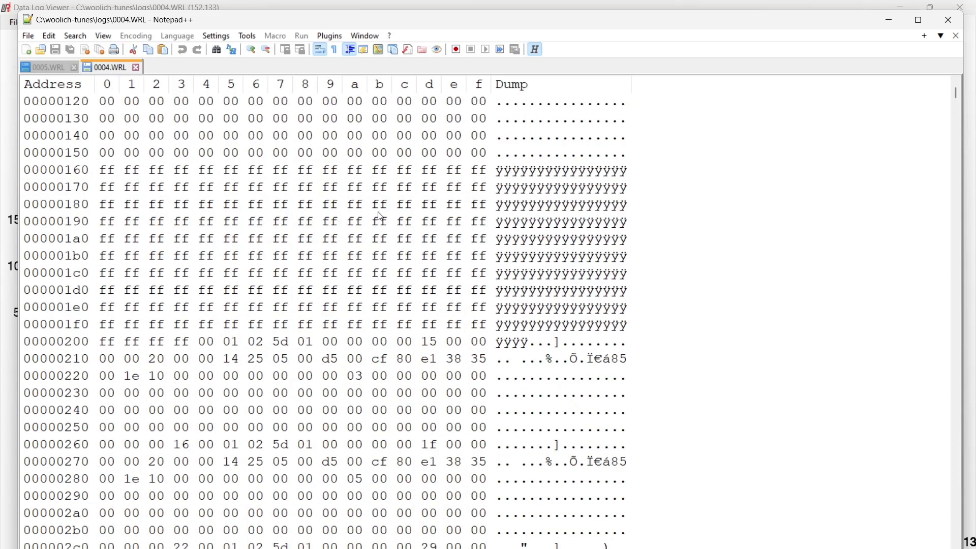
scroll(380, 216, "down", 2)
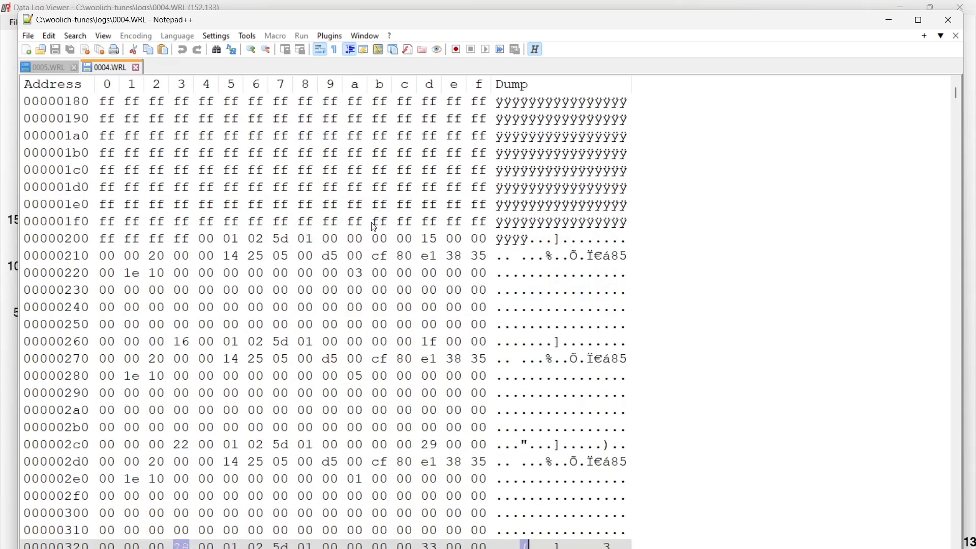
scroll(351, 264, "down", 1)
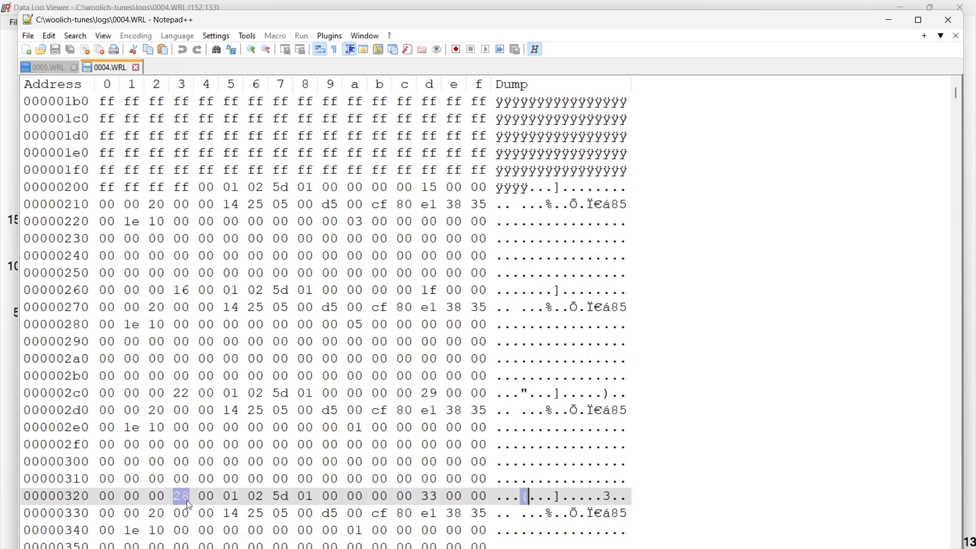
left_click_drag(200, 187, 201, 291)
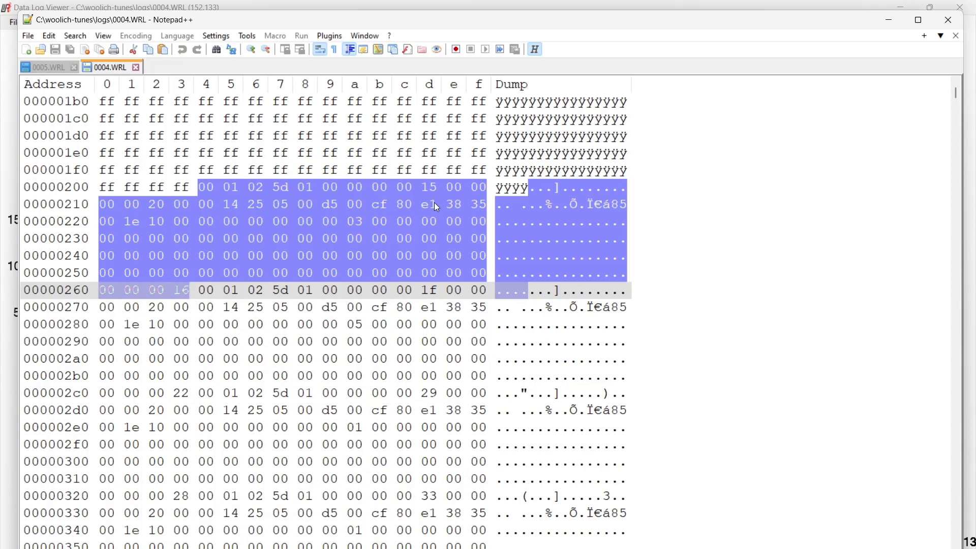
Examine the header at the start of 0004.WRL's hex dump and compare its first record with the one in 0005.WRL
scroll(334, 185, "up", 9)
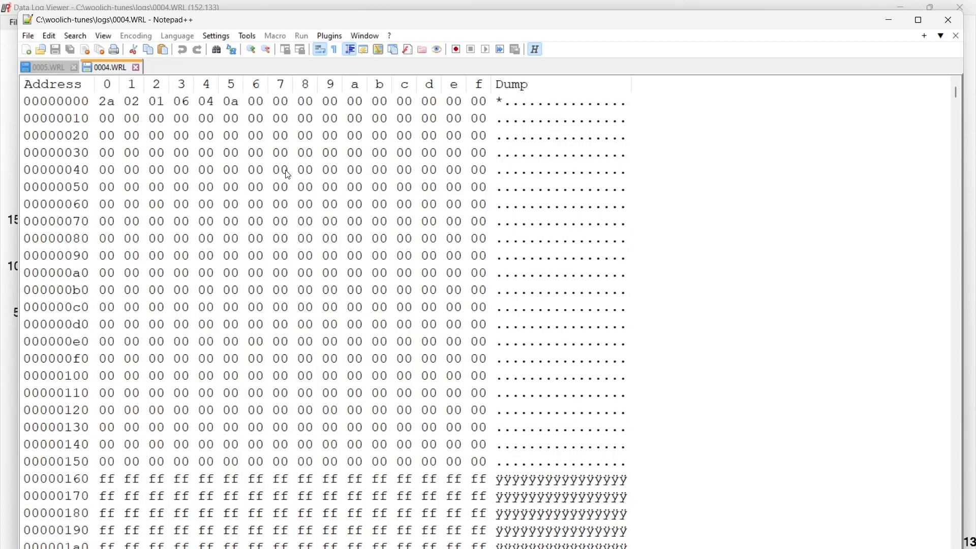
scroll(287, 183, "down", 10)
left_click(53, 71)
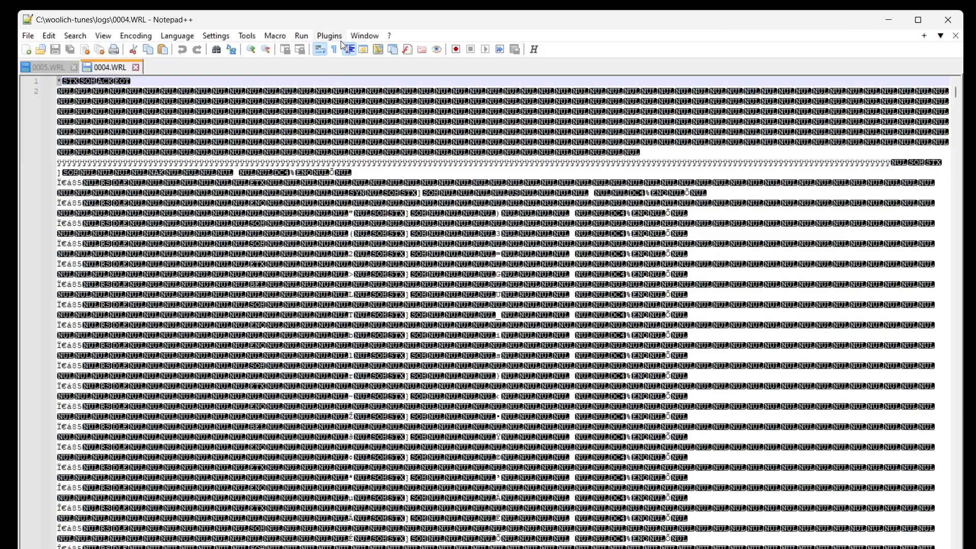
Show 0004.WRL as a hex dump with the HEX-Editor plugin and return to 0005.WRL
left_click(338, 39)
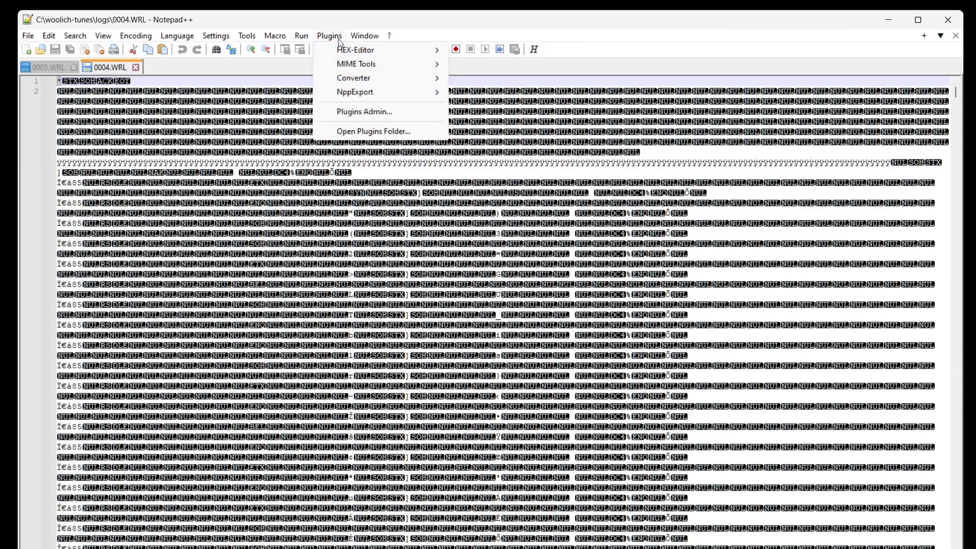
mouse_move(351, 50)
left_click(488, 48)
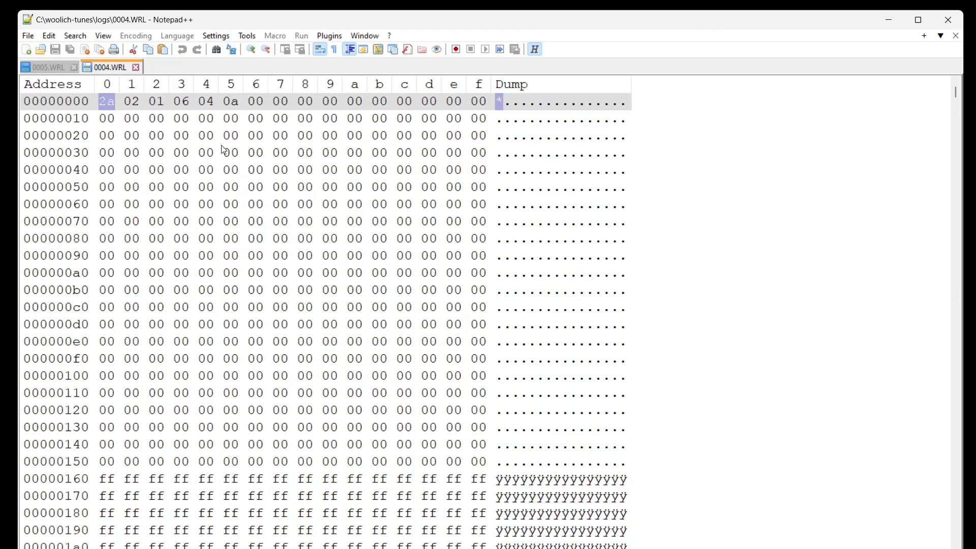
left_click(68, 66)
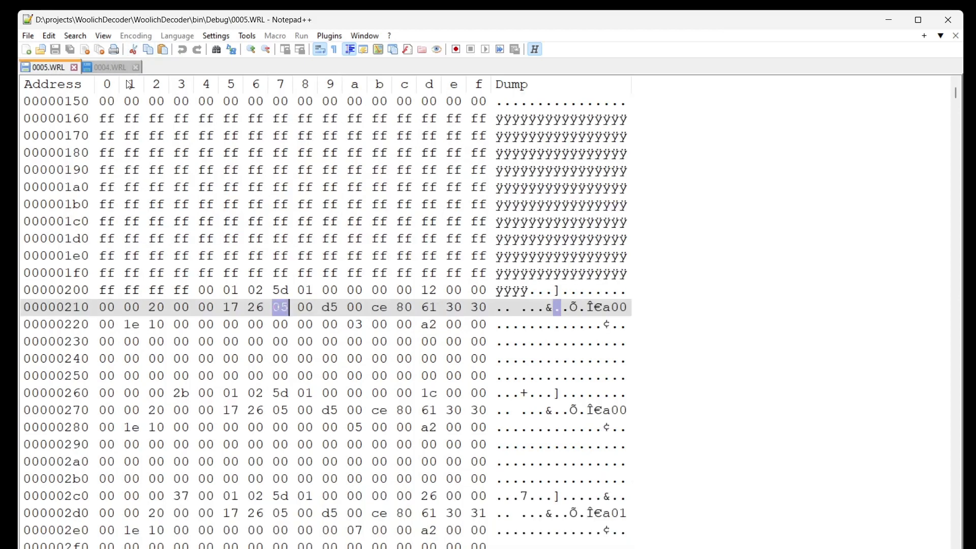
Put Notepad++ away, maximize the 0009.xlsx workbook in Excel, and look across its decoded log columns through 48
left_click(888, 23)
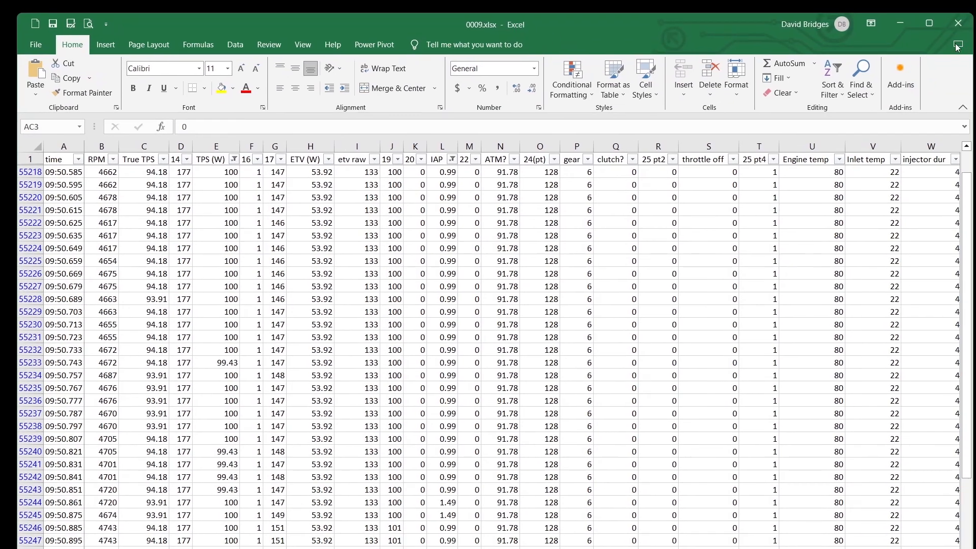
left_click(928, 24)
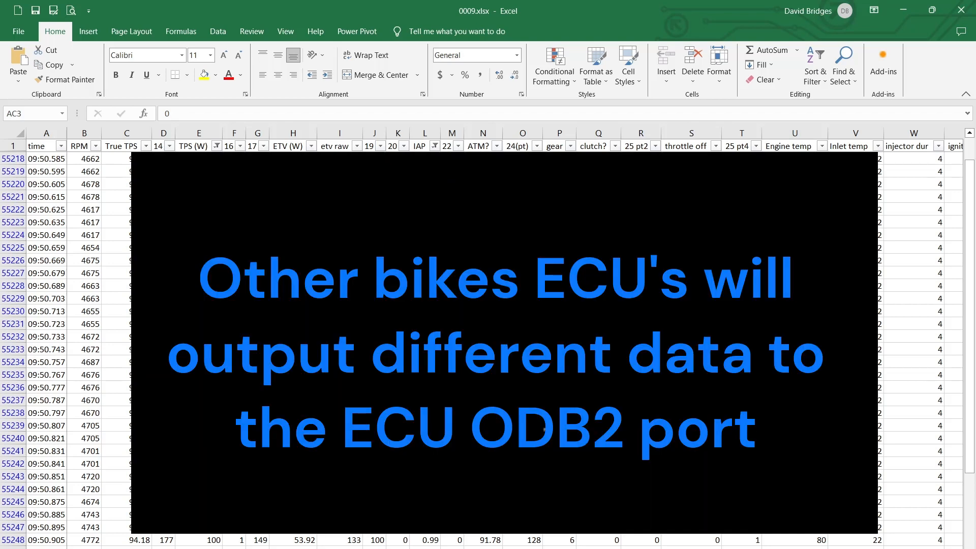
scroll(494, 345, "right", 6)
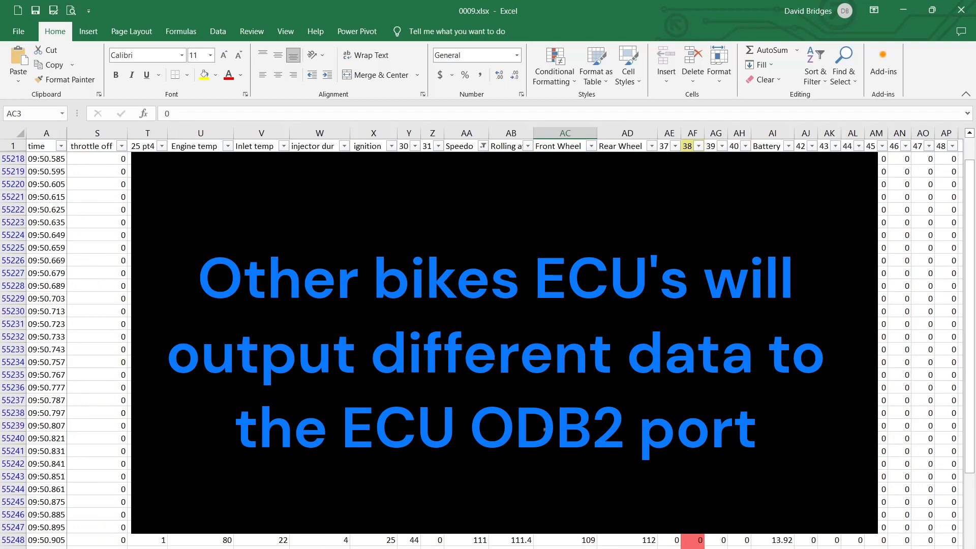
scroll(544, 429, "left", 6)
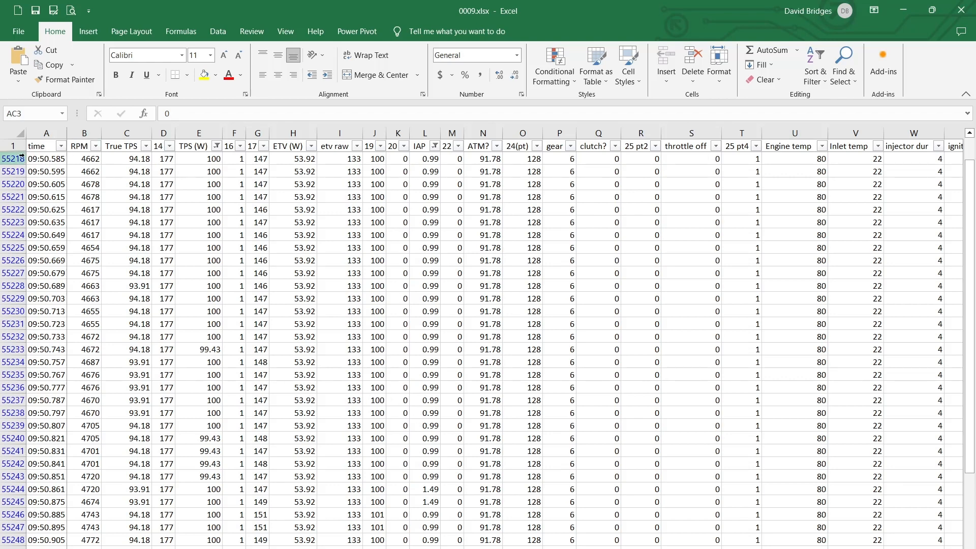
Return to the first log rows of 0009.xlsx and examine the time and RPM columns
scroll(135, 189, "up", 9)
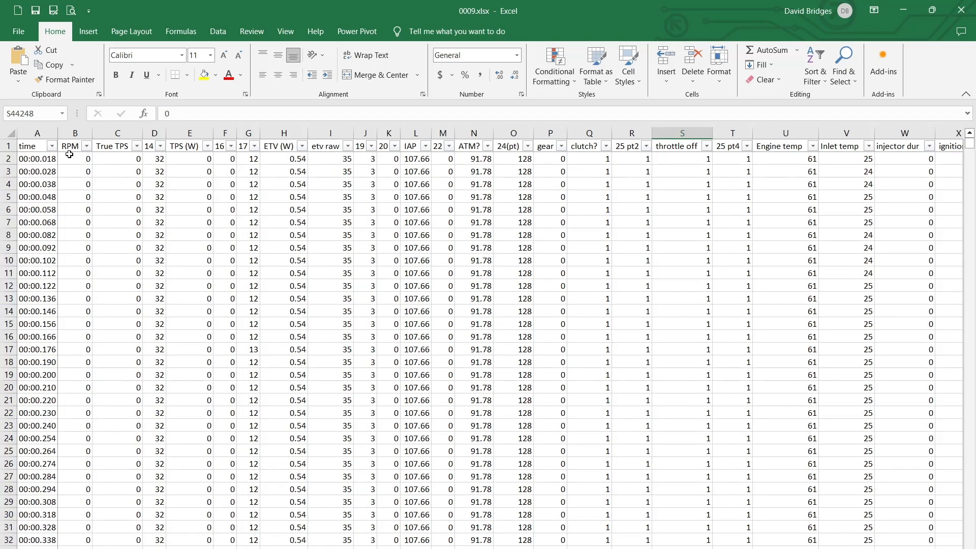
left_click(67, 148)
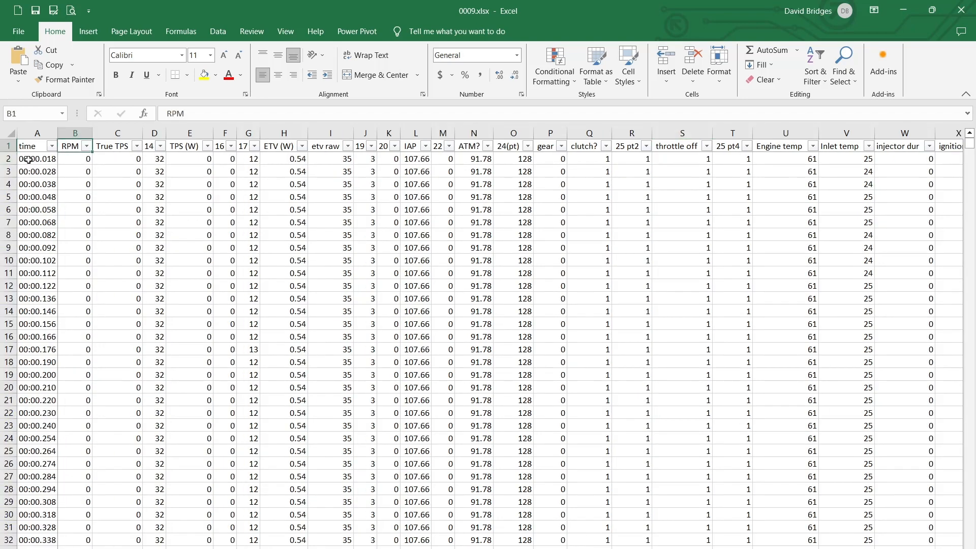
left_click_drag(30, 160, 53, 361)
left_click(106, 248)
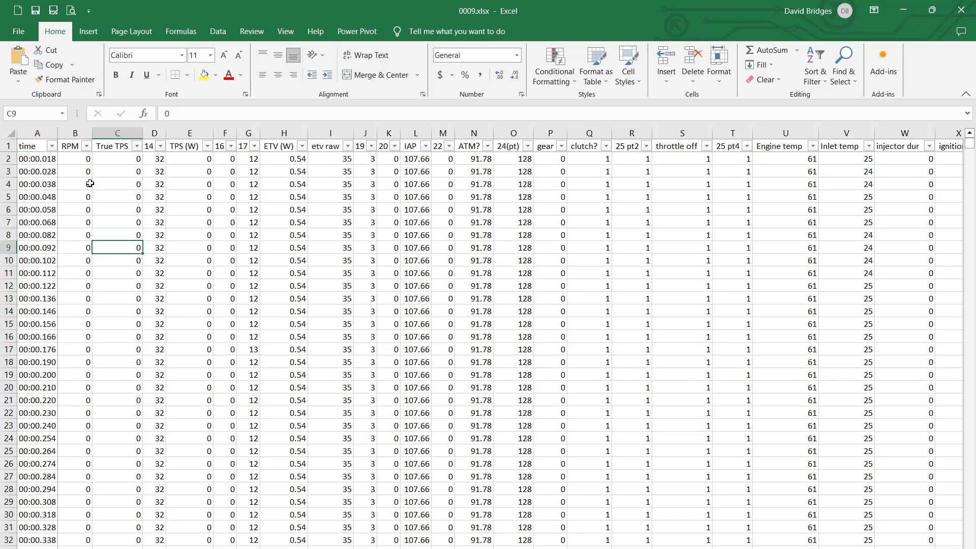
left_click(69, 147)
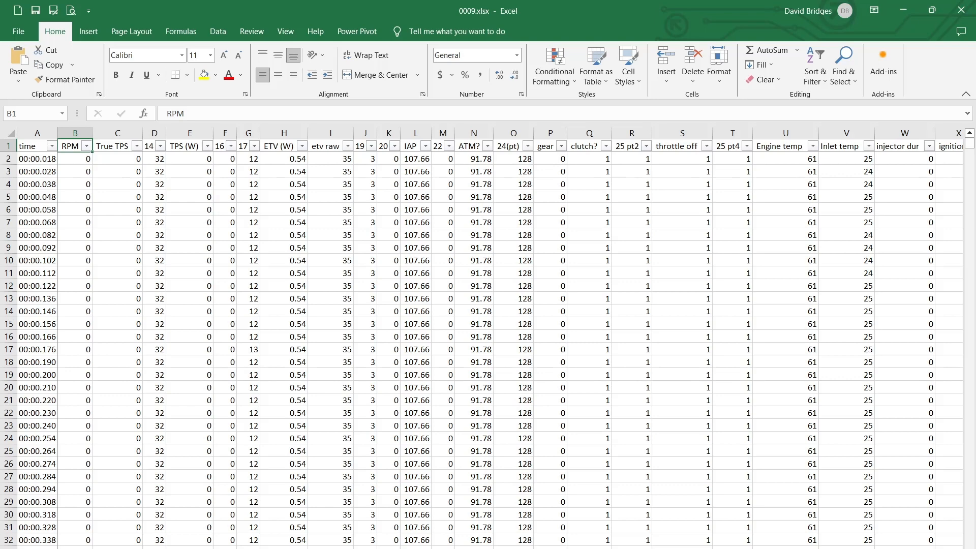
Lay the 0004_old_w.xlsx window over the lower part of 0009.xlsx to compare their column headers, and select the RPM header in 0009.xlsx
key("alt+Tab")
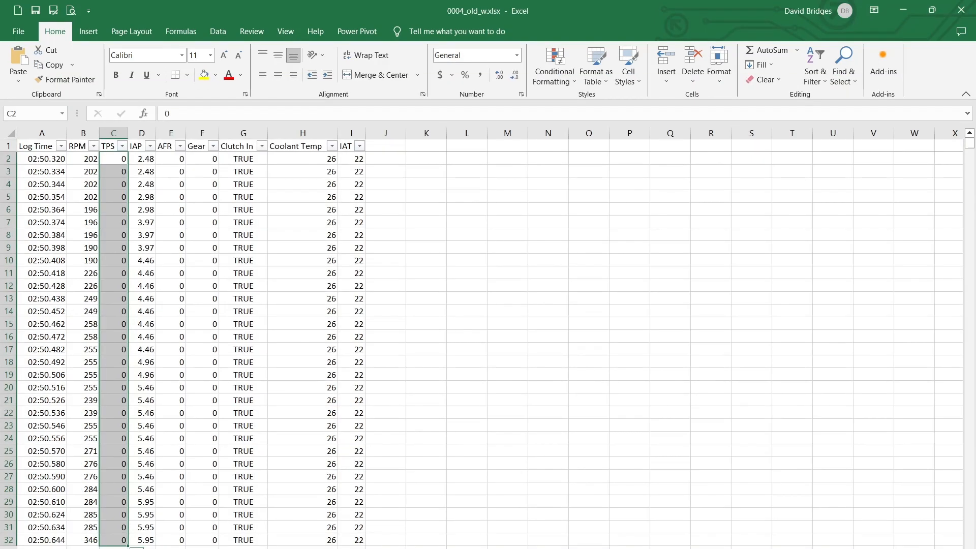
double_click(332, 9)
left_click_drag(329, 43, 444, 253)
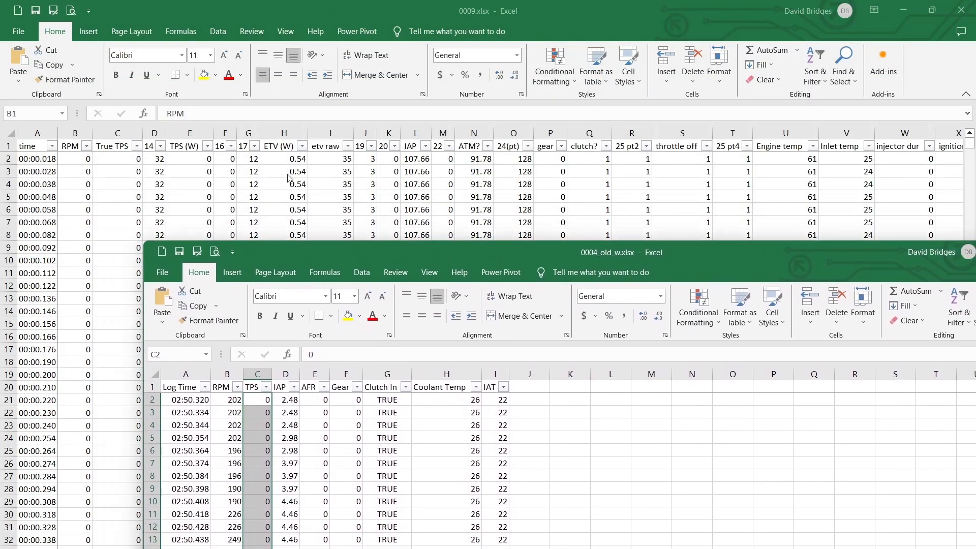
left_click(68, 149)
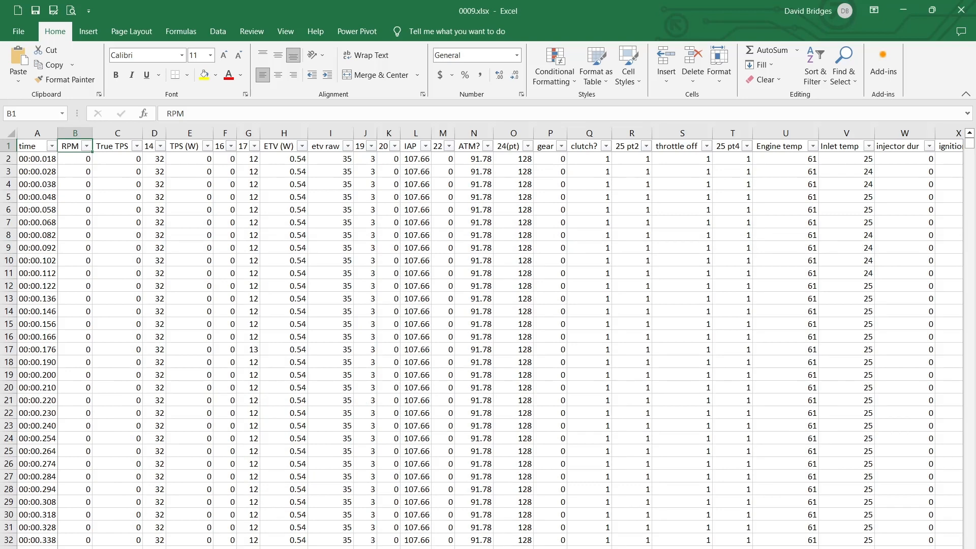
Compare the Coolant Temp and IAT columns of 0004_old_w.xlsx with the Engine temp and Inlet temp columns of 0009.xlsx
key("alt+Tab")
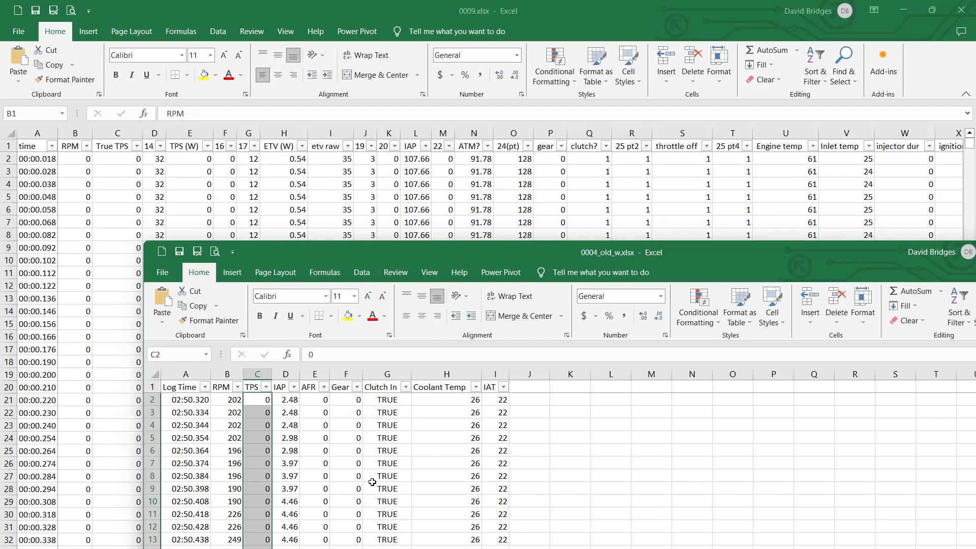
left_click(436, 386)
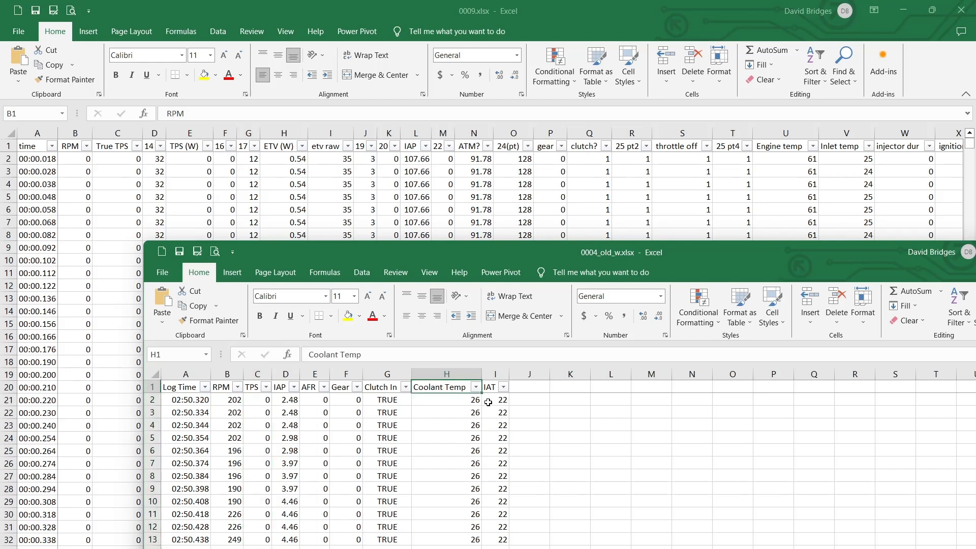
left_click(487, 402)
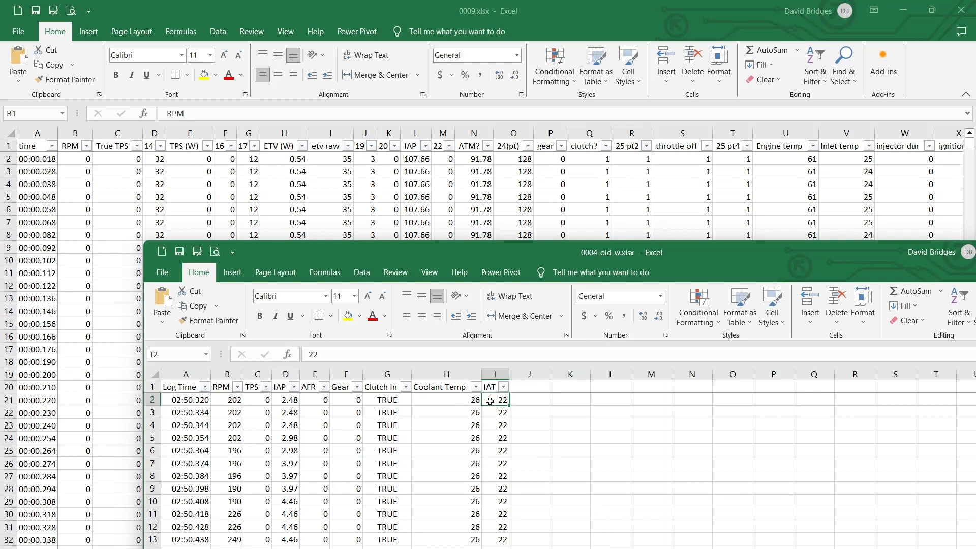
left_click(786, 159)
left_click(776, 159)
left_click(837, 156)
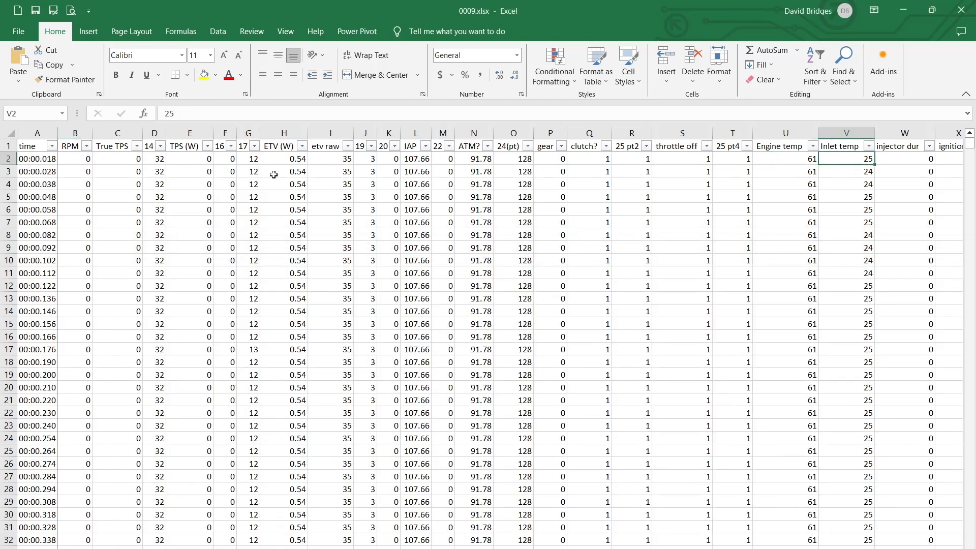
Examine the IAP, 24(pt) and ATM? columns of 0009.xlsx, marking the ATM? values in N2:N11
left_click(416, 161)
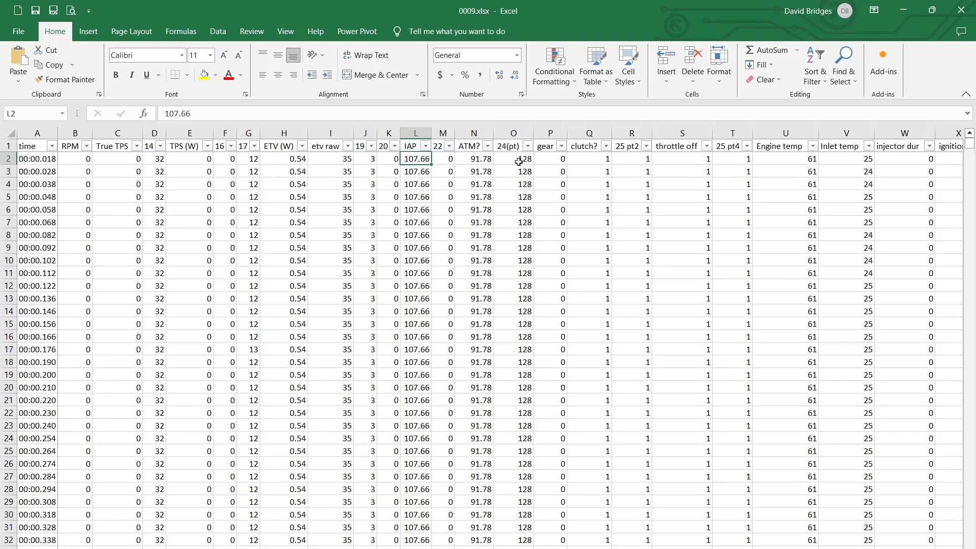
left_click_drag(510, 159, 513, 438)
left_click(472, 158)
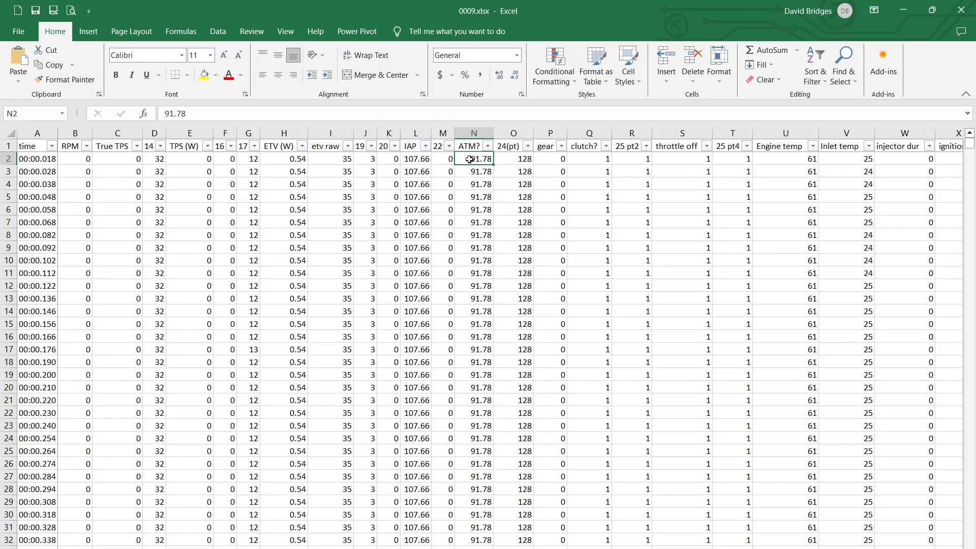
left_click_drag(496, 271, 483, 269)
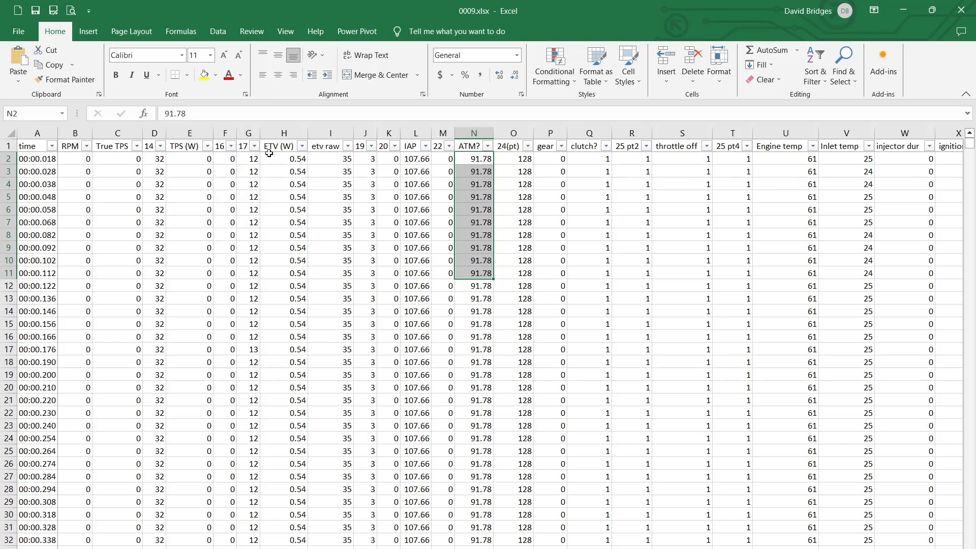
Select the TPS (W) header and find the riding data around 09:10, starting at row 51434
left_click(173, 147)
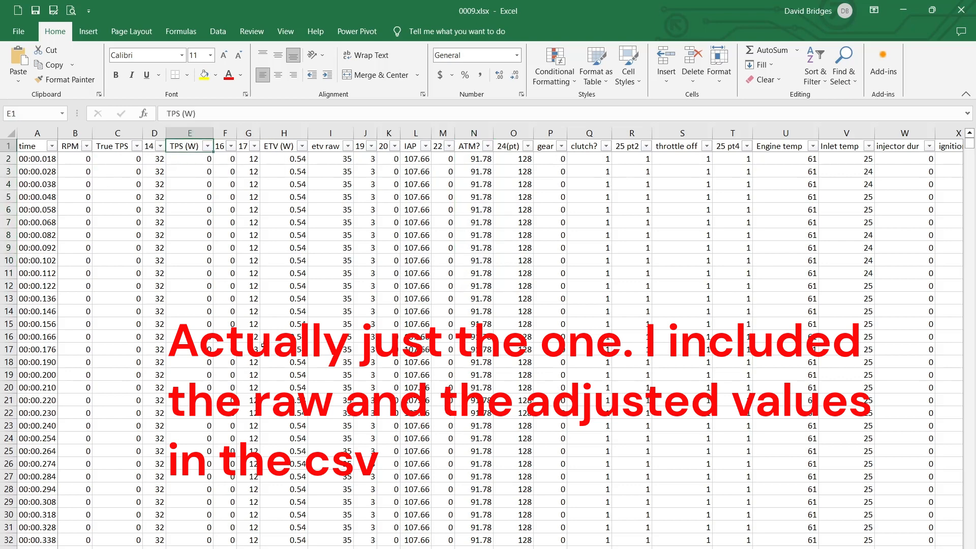
scroll(217, 317, "down", 8)
scroll(217, 316, "down", 20)
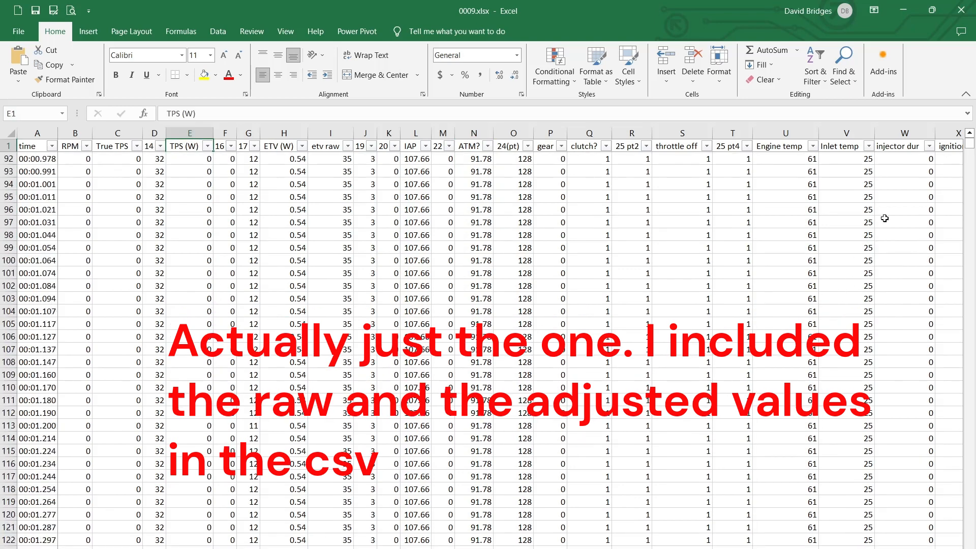
left_click_drag(969, 149, 970, 162)
scroll(172, 263, "up", 2)
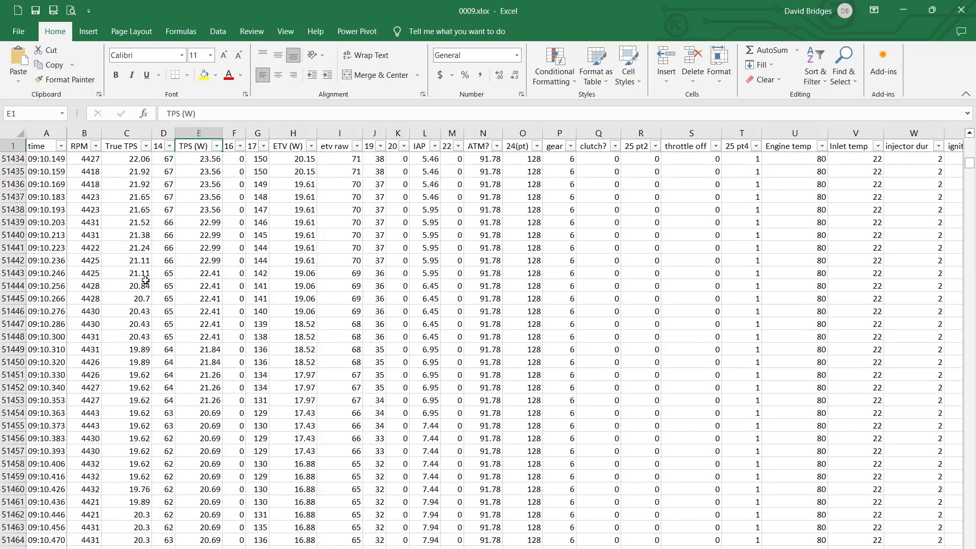
Mark the True TPS values in C51445:C51450 and the TPS (W) values in E51449:E51453 for comparison
left_click_drag(137, 254, 137, 362)
left_click(133, 350)
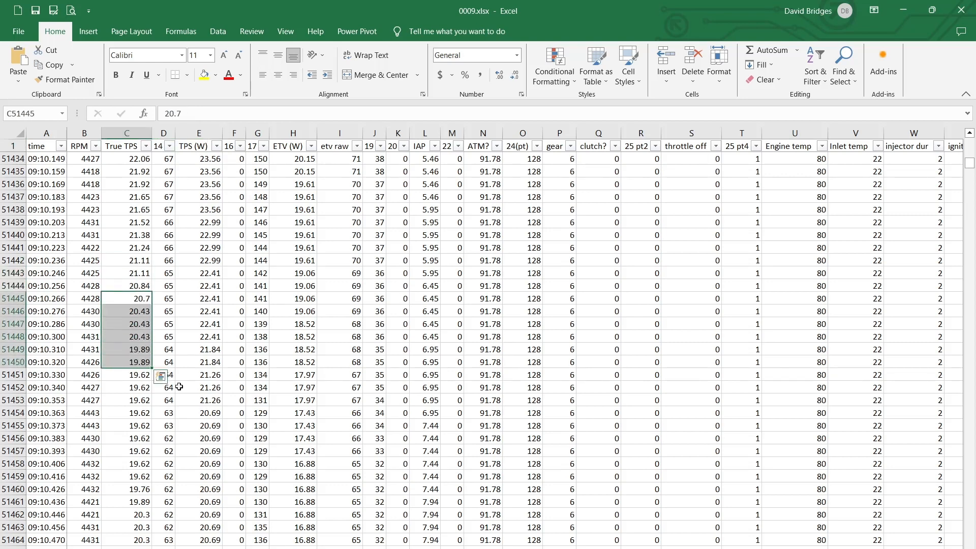
left_click(204, 401)
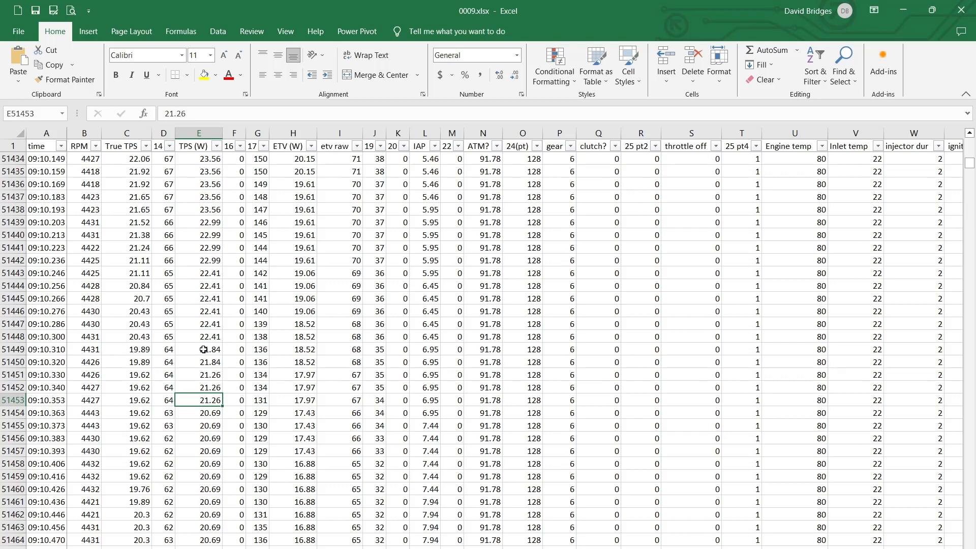
left_click_drag(204, 350, 207, 400)
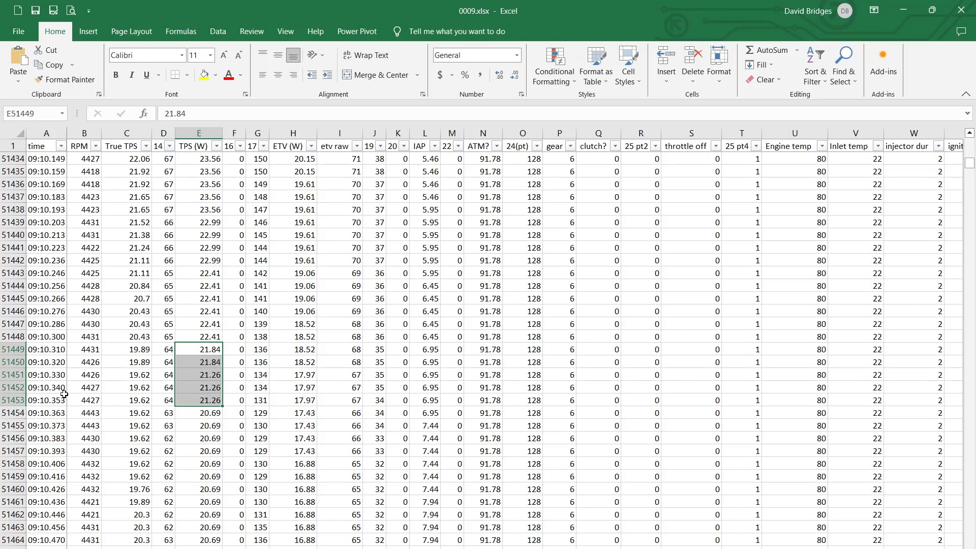
Compare how often True TPS and TPS (W) change against the time stamps, marking C51443:C51451 and E51449:E51453
left_click_drag(60, 400, 60, 336)
left_click_drag(199, 333, 200, 402)
left_click_drag(127, 276, 128, 376)
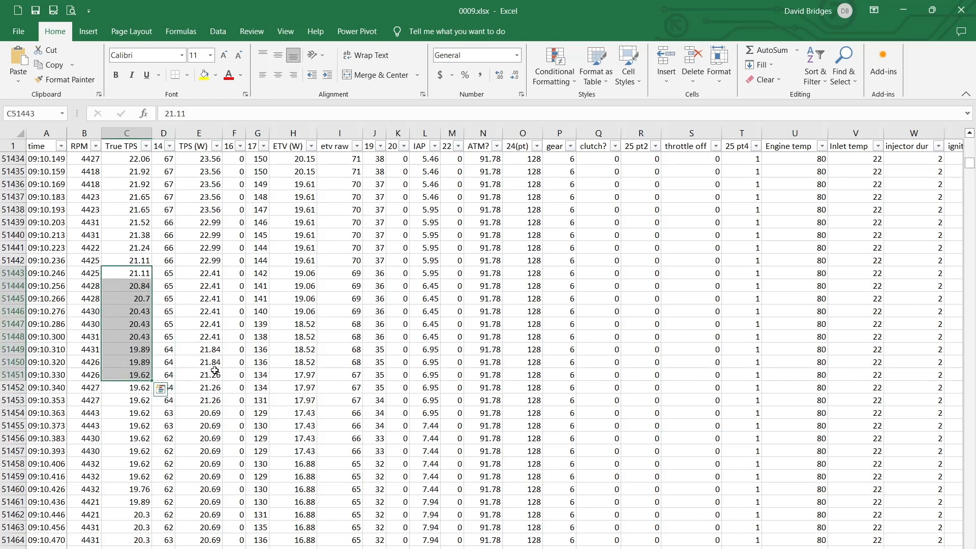
left_click_drag(202, 320, 201, 401)
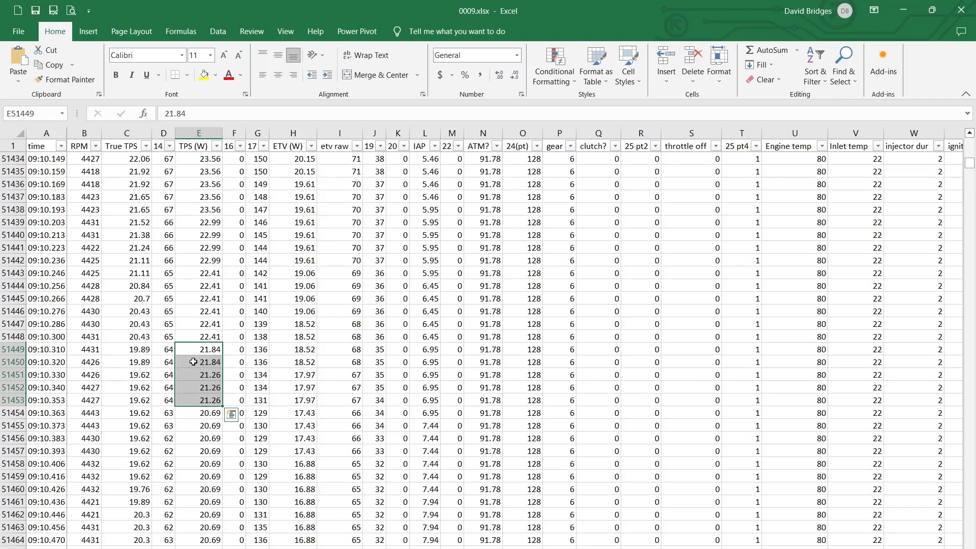
Compare the ETV (W) values with TPS (W) and etv raw around rows 51444–51454
left_click_drag(300, 333, 300, 401)
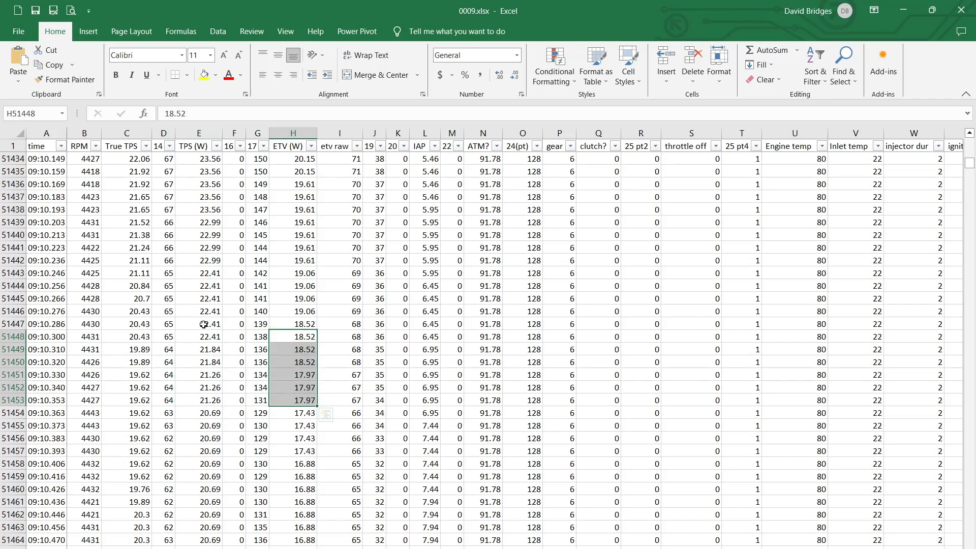
left_click(214, 334)
left_click(295, 337)
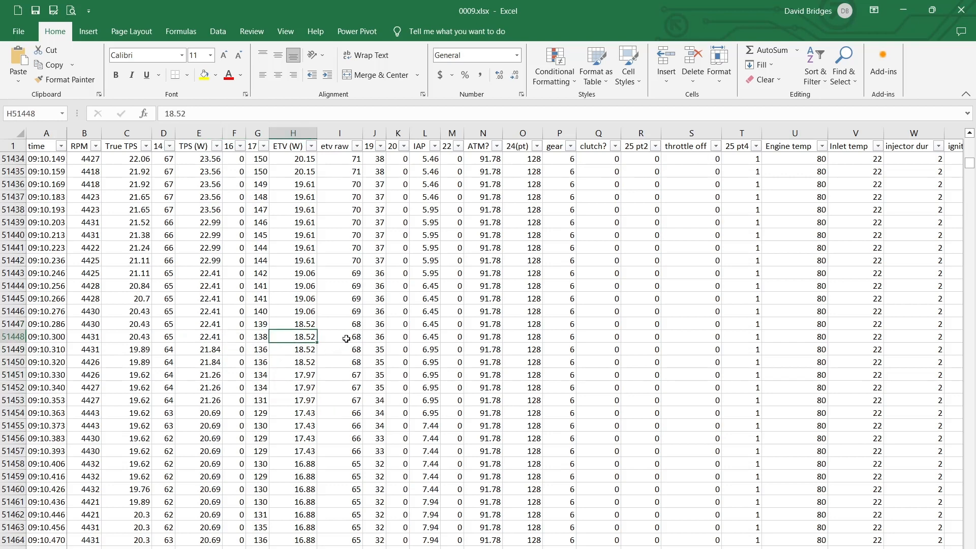
left_click_drag(350, 336, 308, 414)
left_click(355, 389)
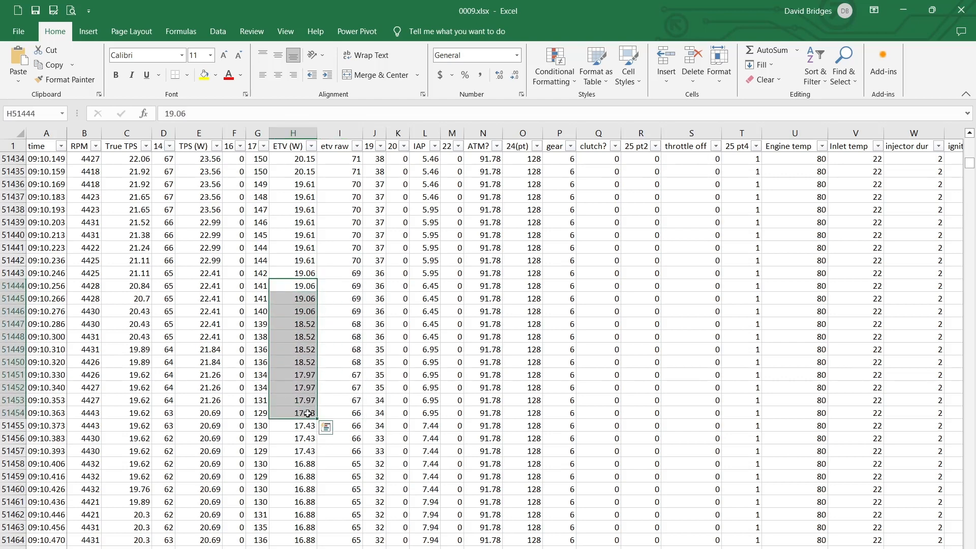
left_click(289, 370)
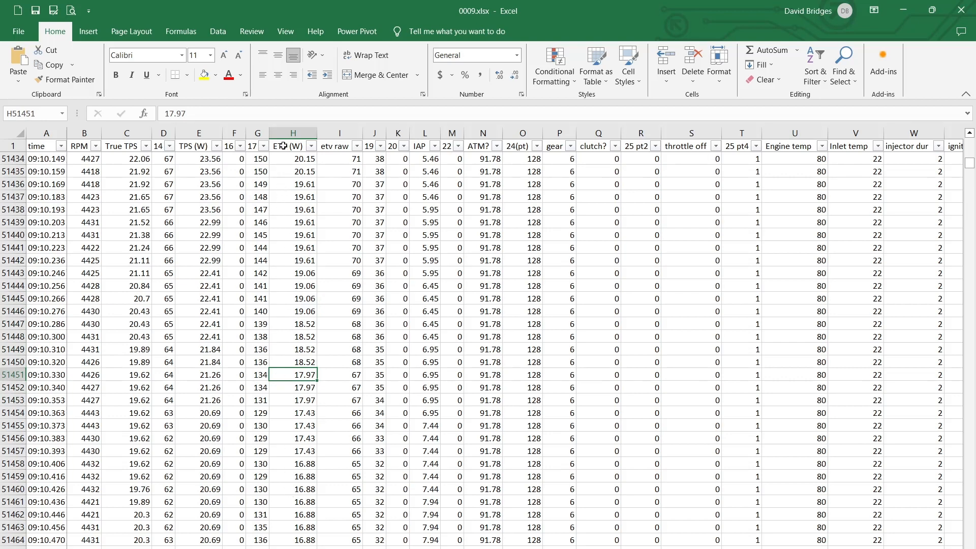
Compare the ETV (W) values in H51434:H51463 with the etv raw values in I51434:I51461, marking each range
left_click_drag(286, 160, 307, 522)
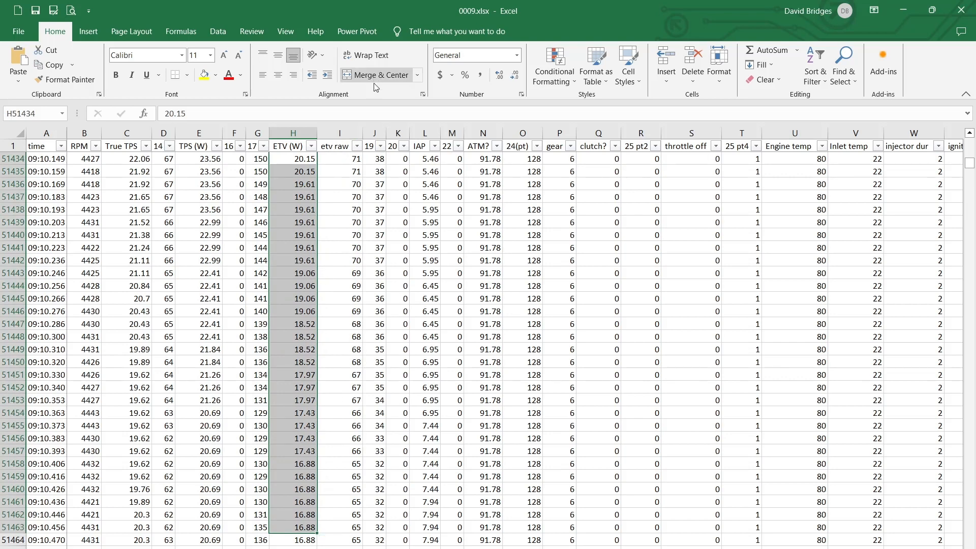
left_click_drag(348, 158, 349, 503)
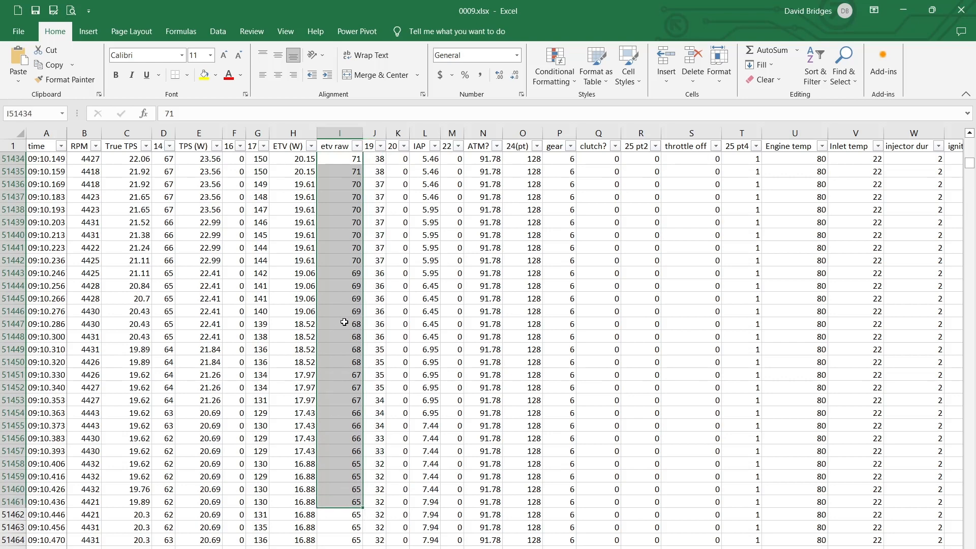
left_click(290, 326)
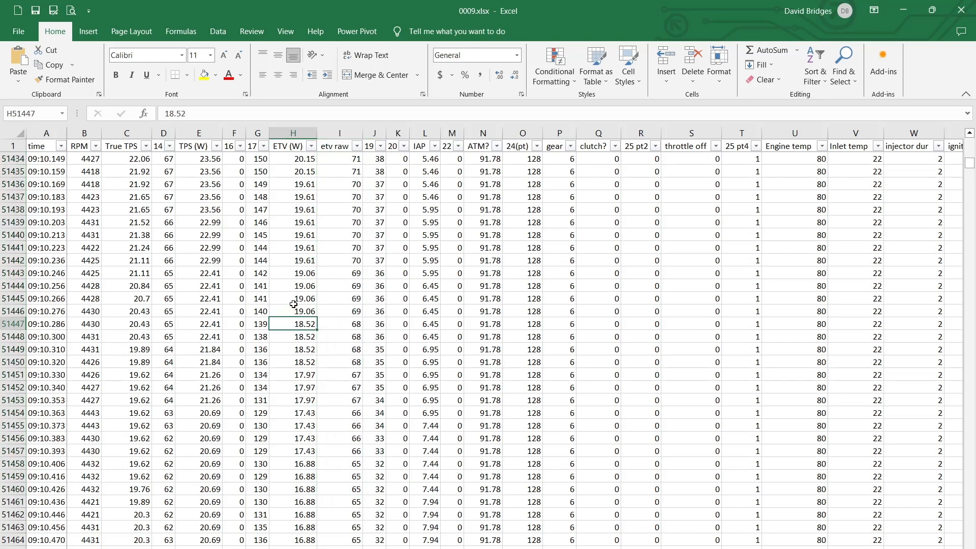
left_click_drag(296, 261, 319, 479)
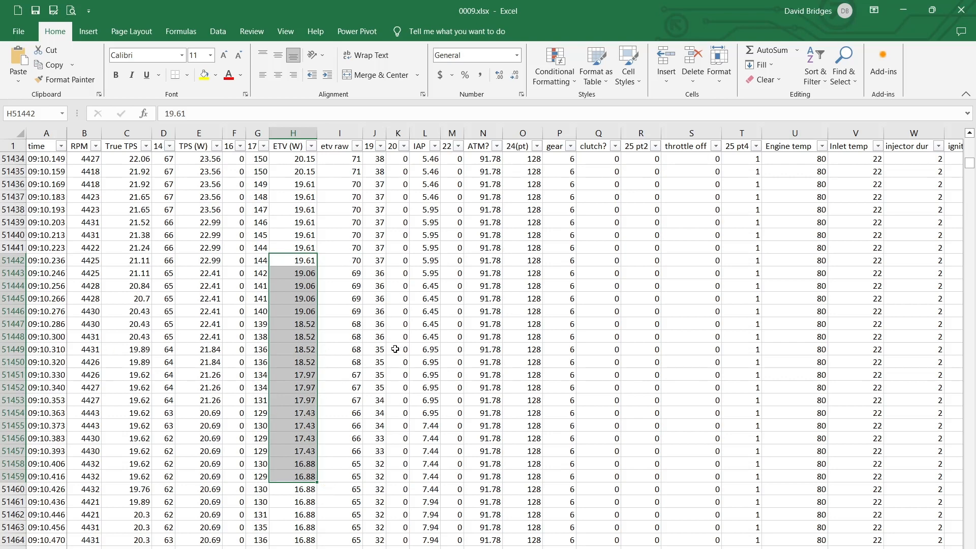
Examine the True TPS values in C51439:C51462 and mark C51443:E51449 to compare them with TPS (W)
left_click_drag(124, 247, 135, 223)
left_click(131, 491)
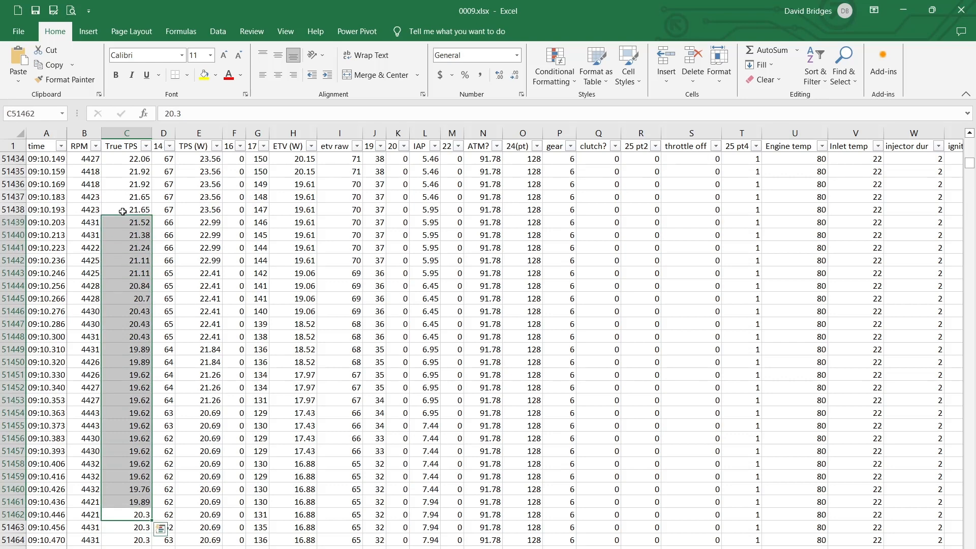
left_click(130, 269)
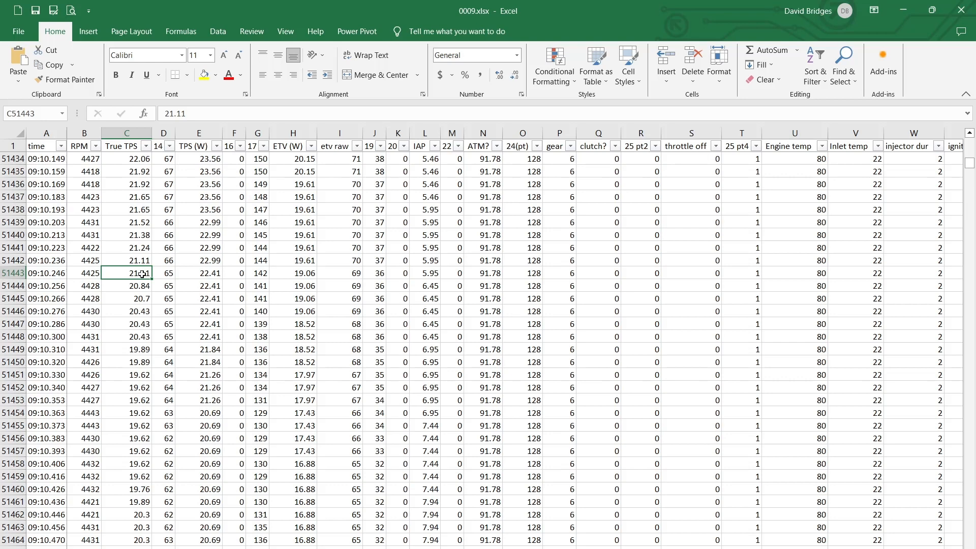
left_click_drag(140, 274, 203, 354)
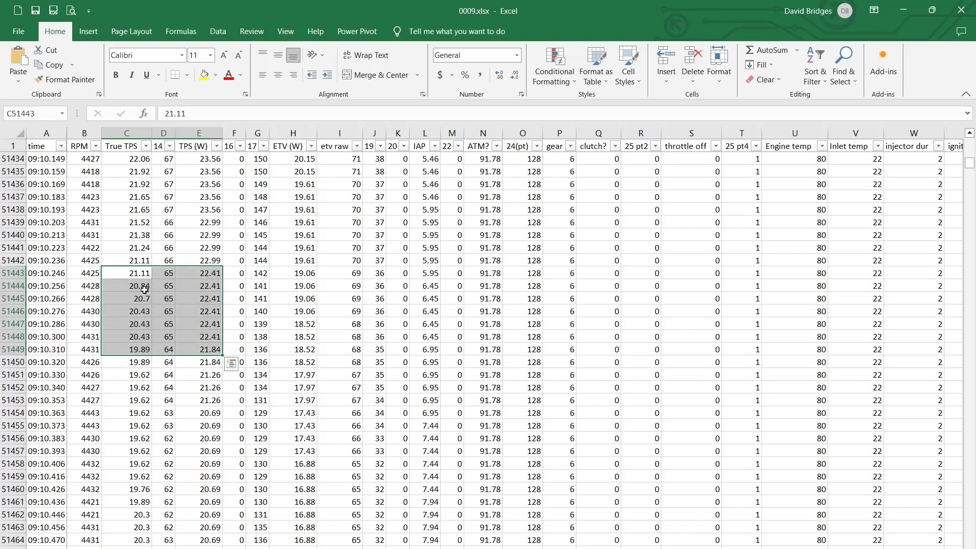
Compare the value changes in C51443:C51444, E51448:E51449 and H51450:H51451 with the time stamps around rows 51448–51451
left_click(117, 270)
left_click_drag(115, 274, 128, 286)
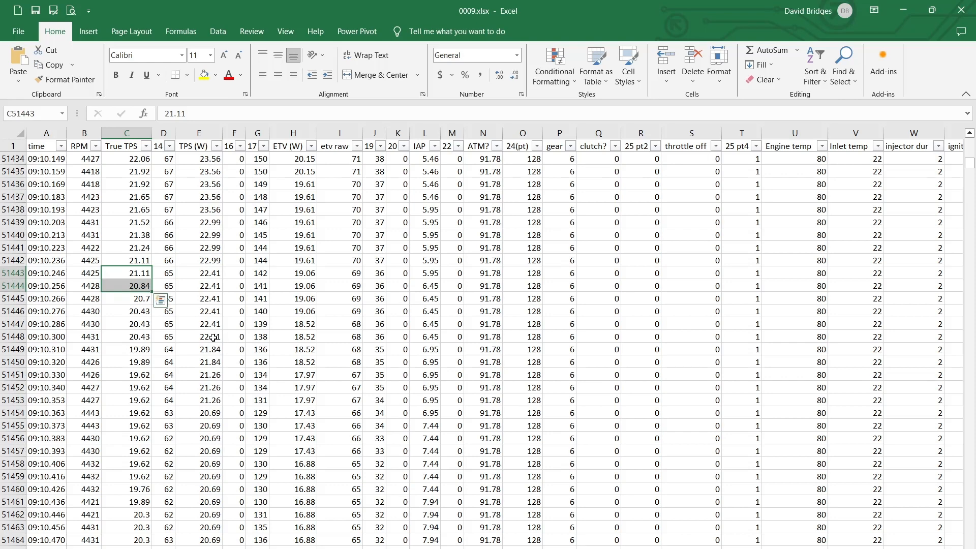
left_click_drag(213, 337, 211, 350)
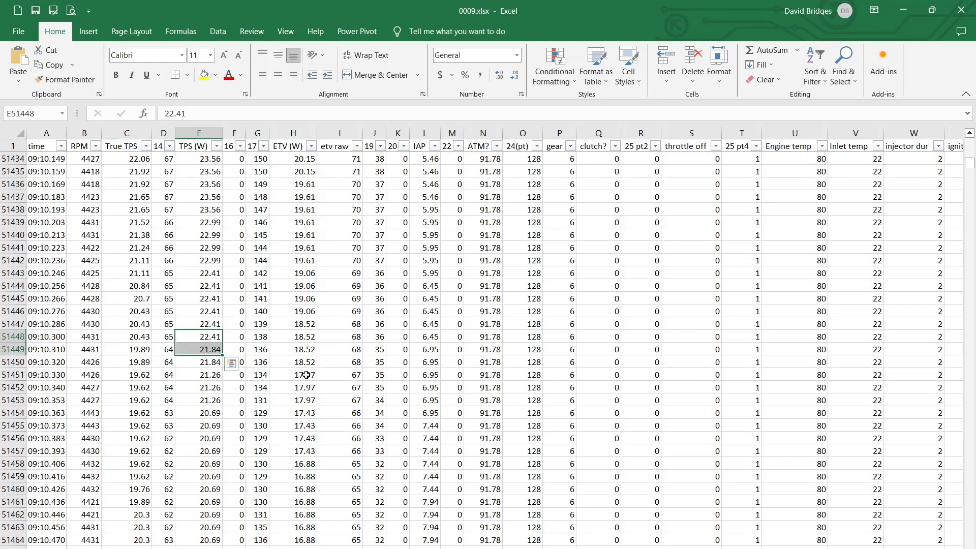
mouse_move(305, 362)
left_mouse_down()
mouse_move(305, 387)
mouse_move(305, 376)
left_mouse_up()
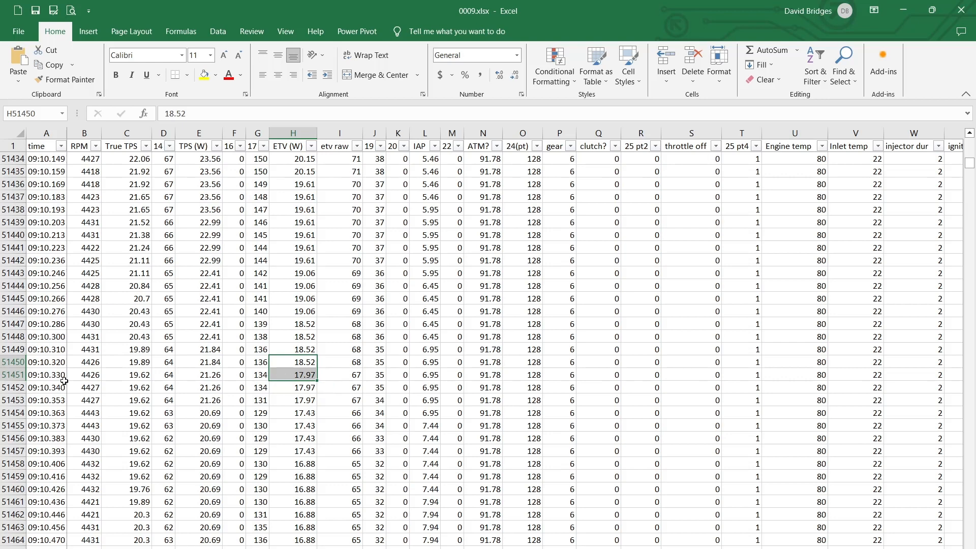
left_click_drag(55, 371, 55, 349)
left_click(57, 347)
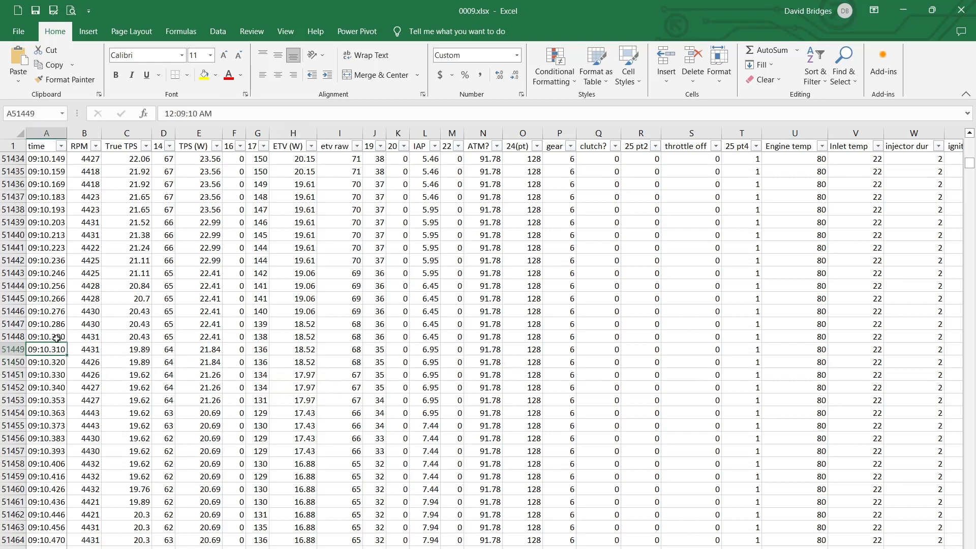
left_click(57, 338)
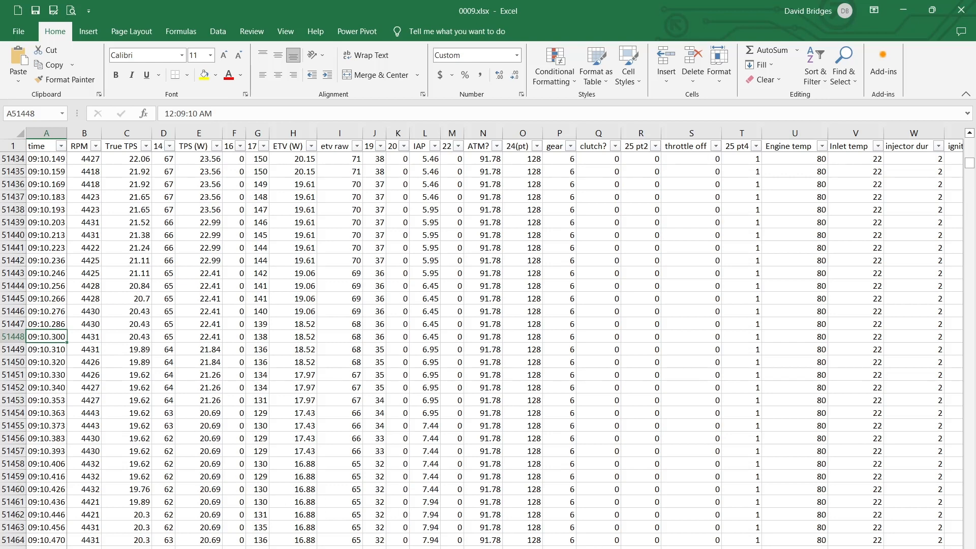
Review the gear, clutch?, throttle off, Engine temp, Inlet temp and injector dur columns, marking W175737:W175762 last
scroll(515, 344, "right", 1)
scroll(487, 341, "right", 2)
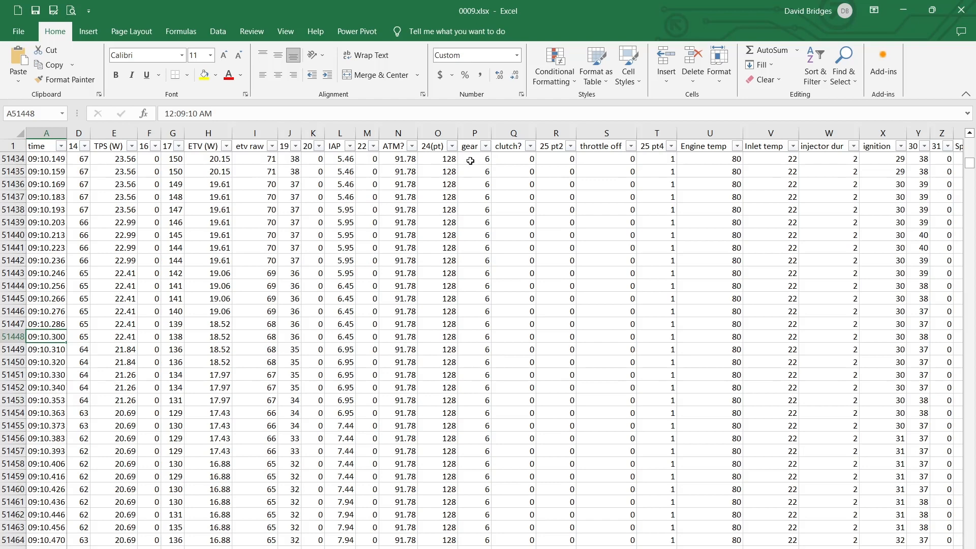
left_click_drag(471, 161, 480, 520)
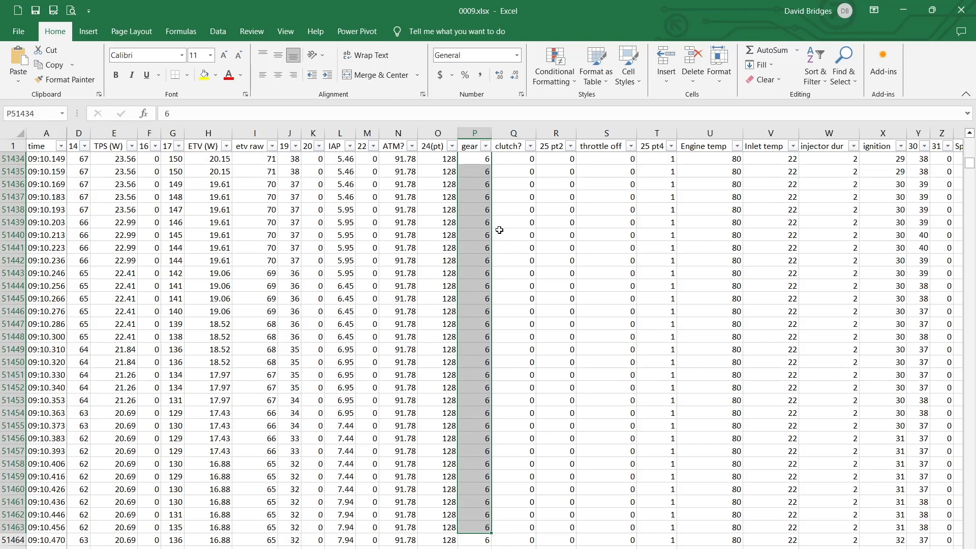
left_click(513, 158)
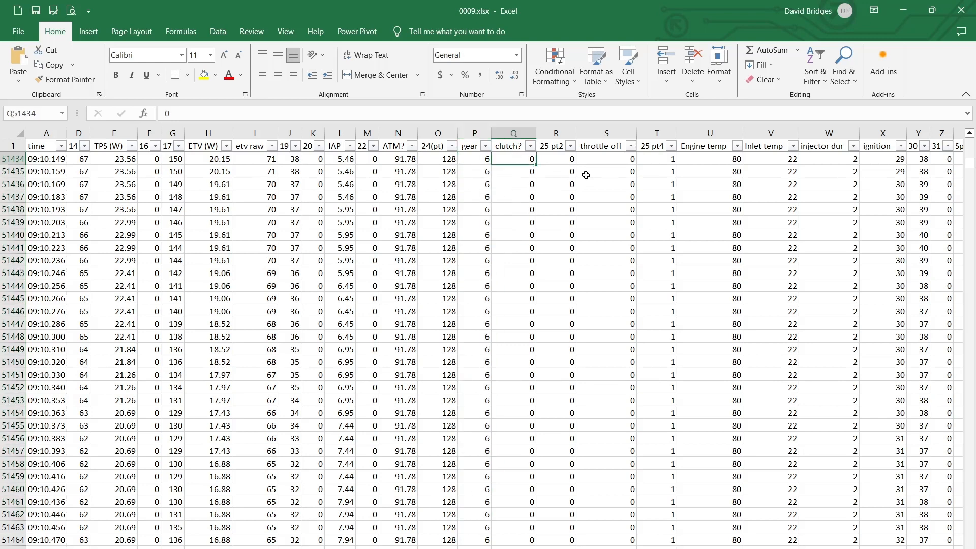
left_click(611, 162)
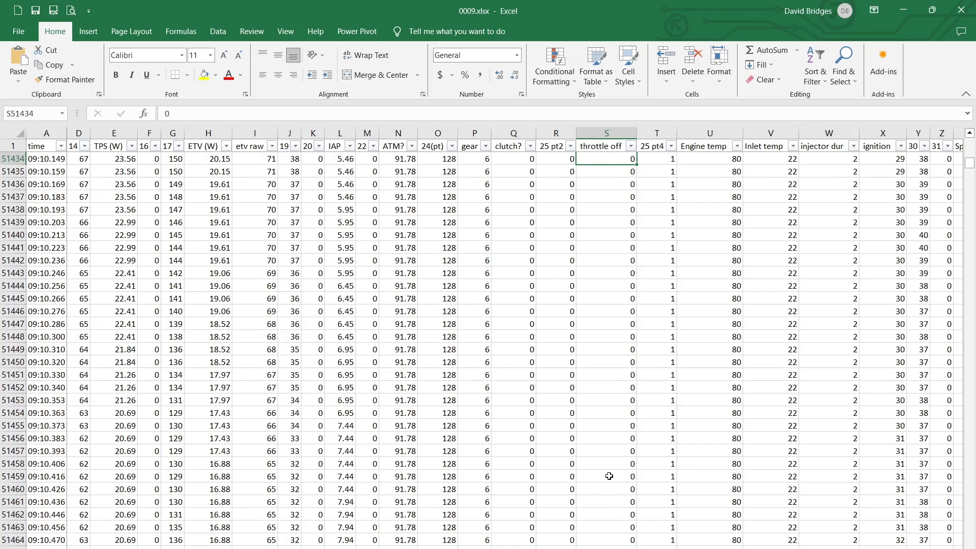
left_click_drag(714, 158, 716, 489)
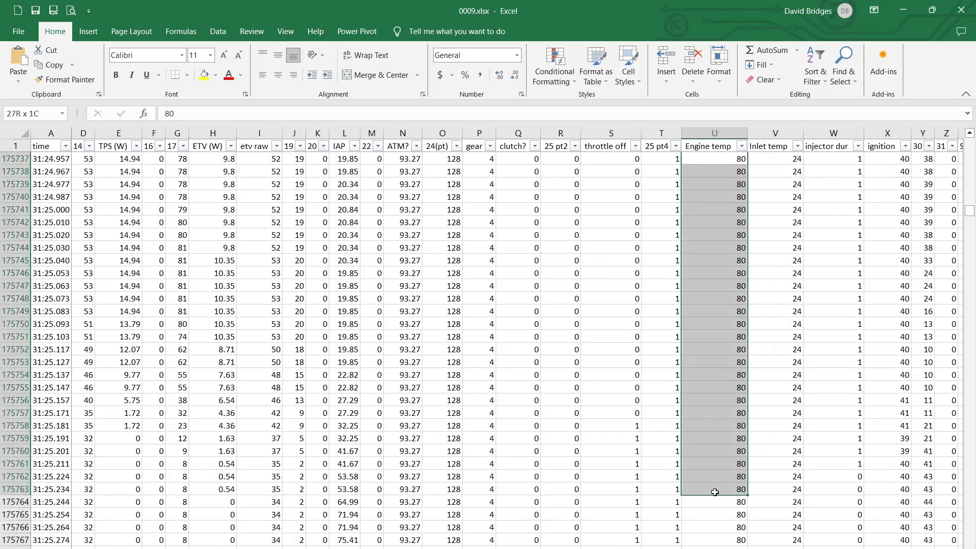
left_click_drag(777, 488, 853, 473)
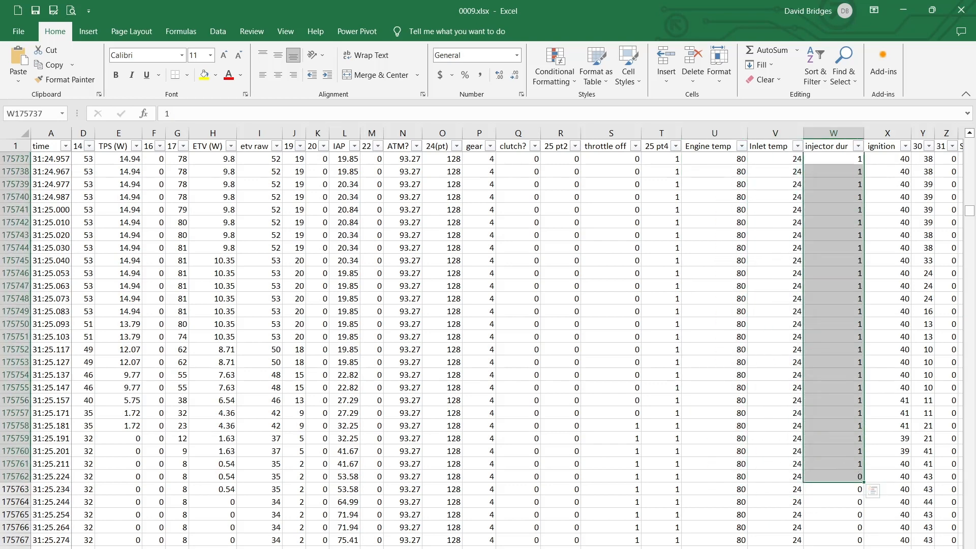
Review the ignition column and compare Speedo with its rolling average, marking AB175738:AB175764 and AA175739:AA175764
scroll(508, 336, "right", 4)
scroll(582, 191, "right", 2)
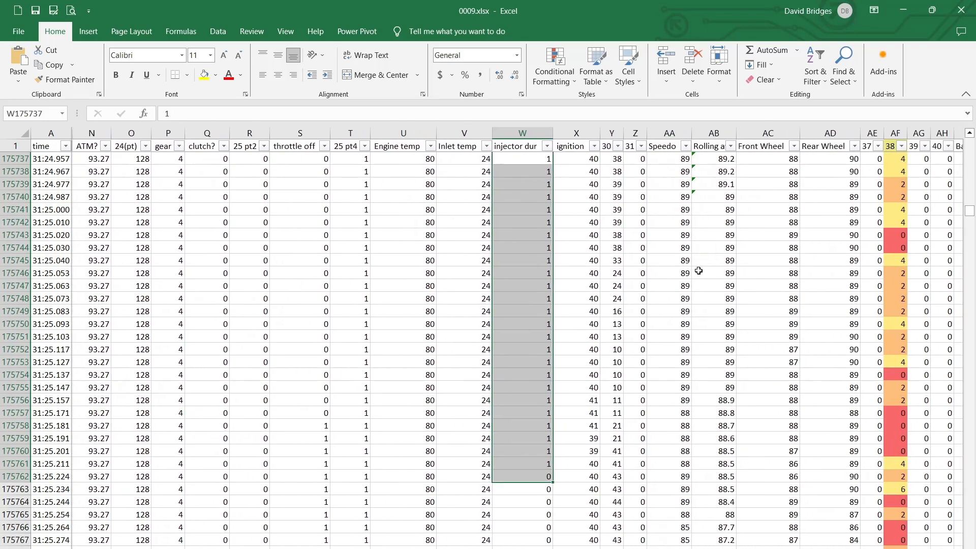
left_click_drag(574, 158, 687, 466)
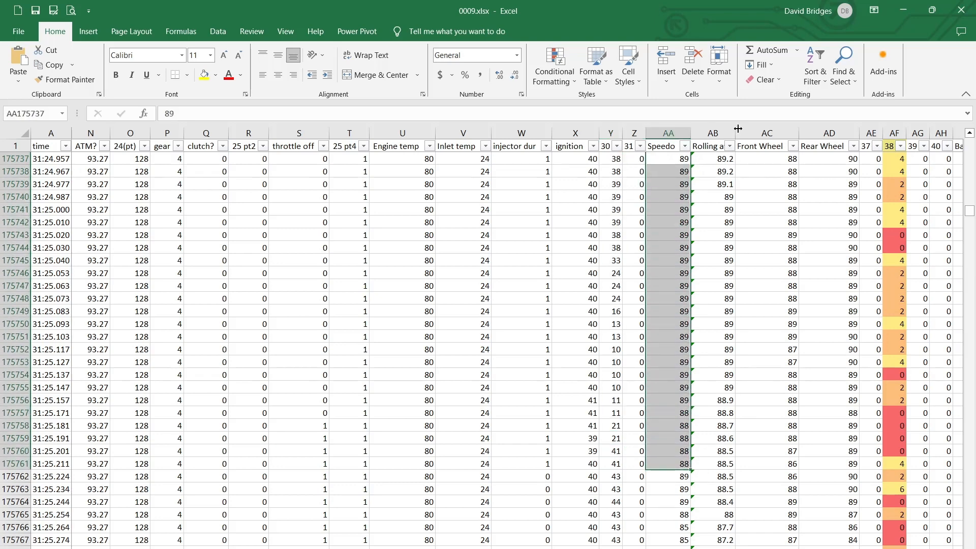
left_click_drag(707, 172, 724, 480)
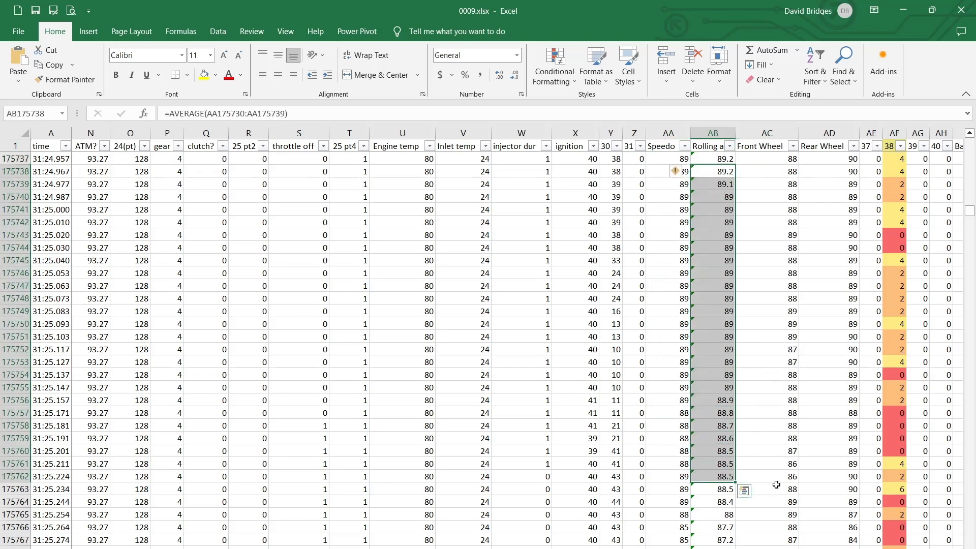
left_click(721, 438)
left_click_drag(720, 502, 721, 175)
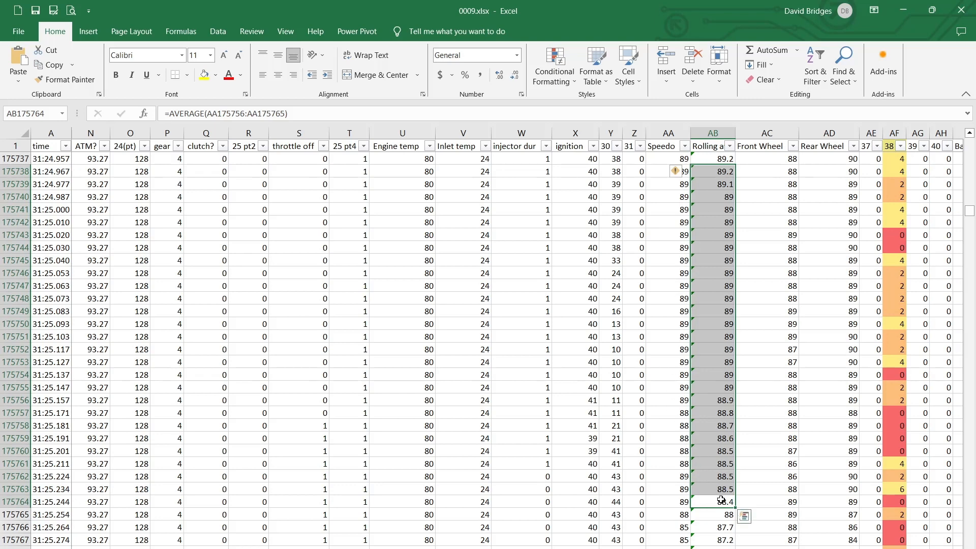
left_click_drag(668, 500, 668, 184)
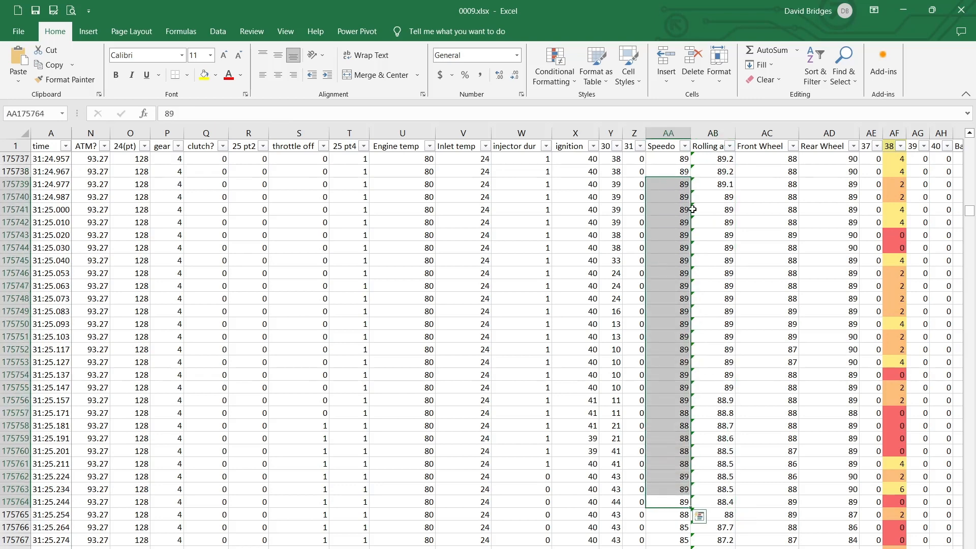
Review the Front Wheel and Rear Wheel speeds, marking AD175738:AD175763, and point out the speed column headers
left_click_drag(777, 501, 833, 493)
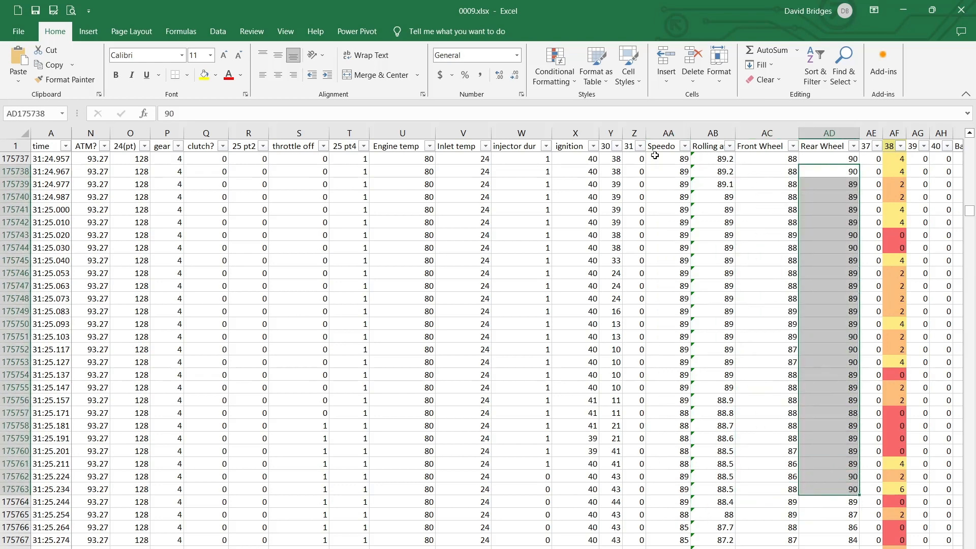
left_click(676, 144)
left_click(744, 144)
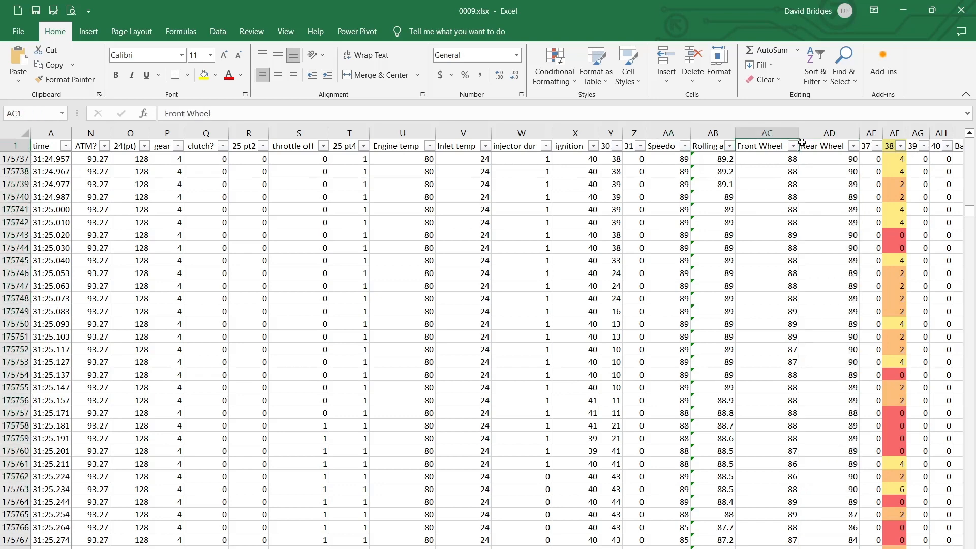
left_click(805, 144)
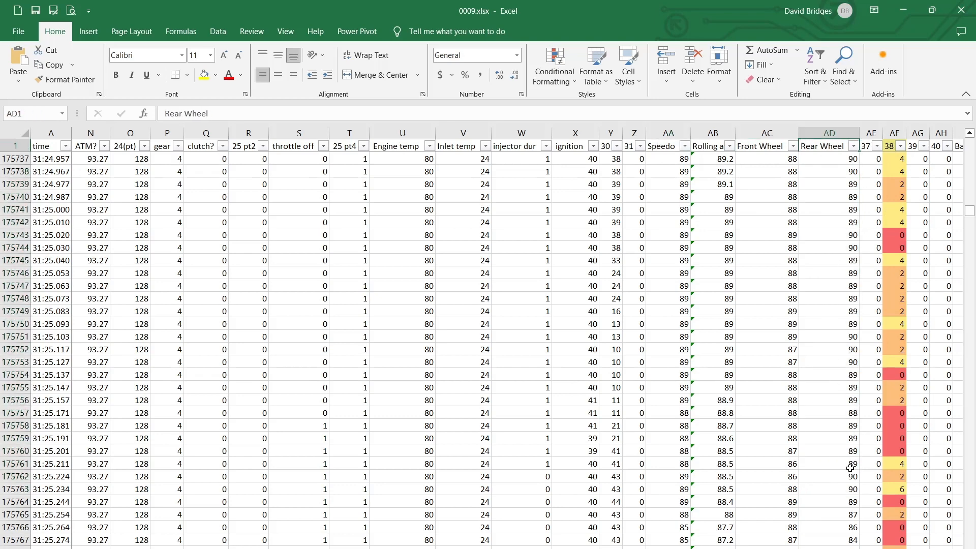
Examine column 38 from AF175737 down and the Battery values in AI175738:AI175766
scroll(498, 346, "right", 2)
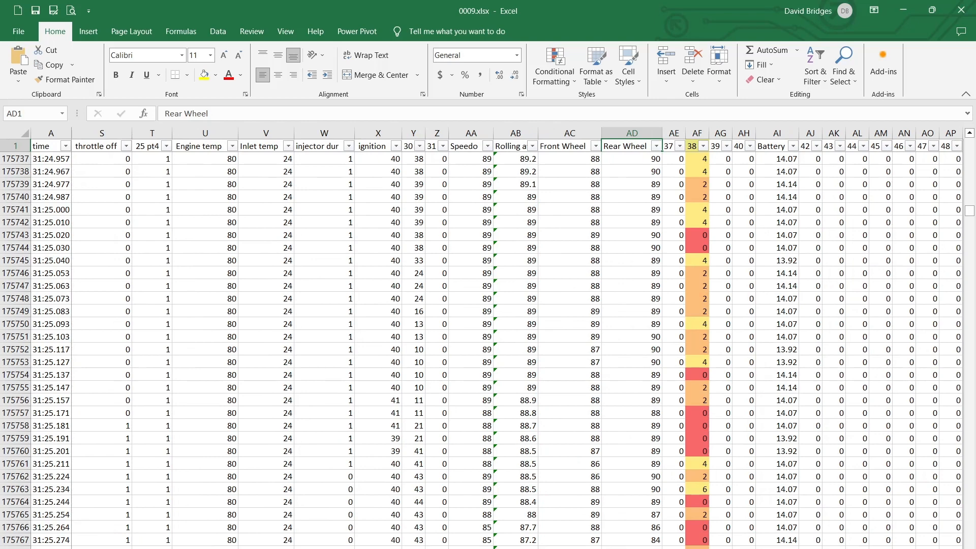
left_click_drag(700, 157, 696, 542)
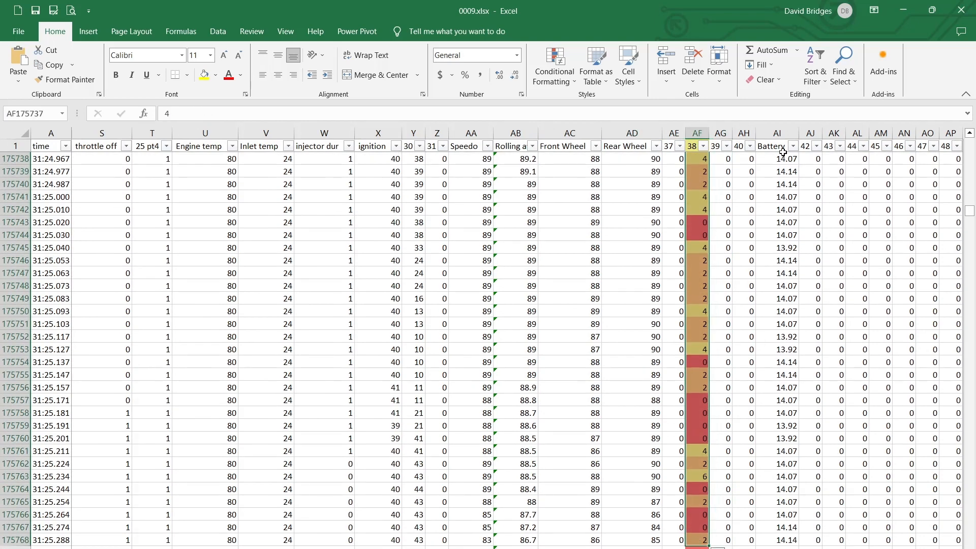
left_click_drag(777, 158, 783, 523)
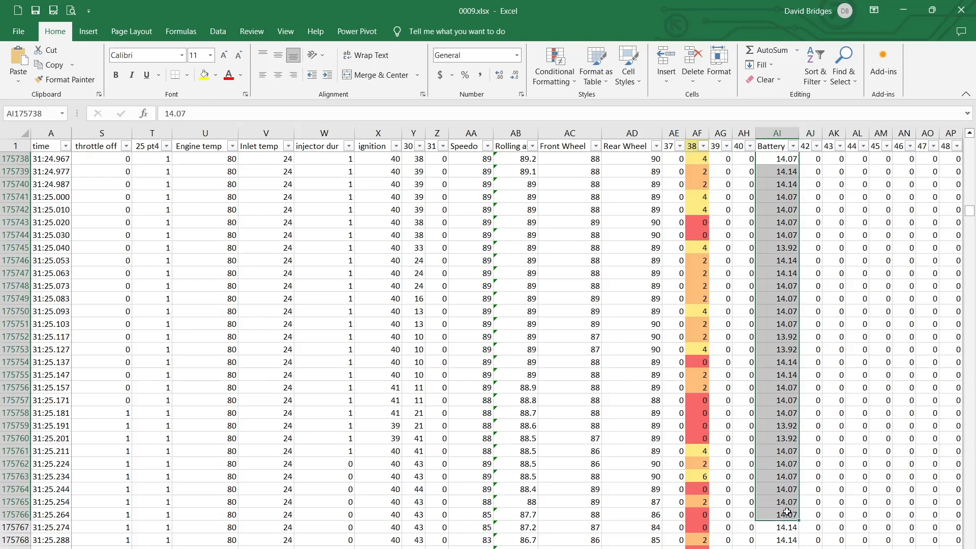
Return to the throttle columns and mark the ETV (W) values in H175738:H175763
scroll(645, 508, "left", 5)
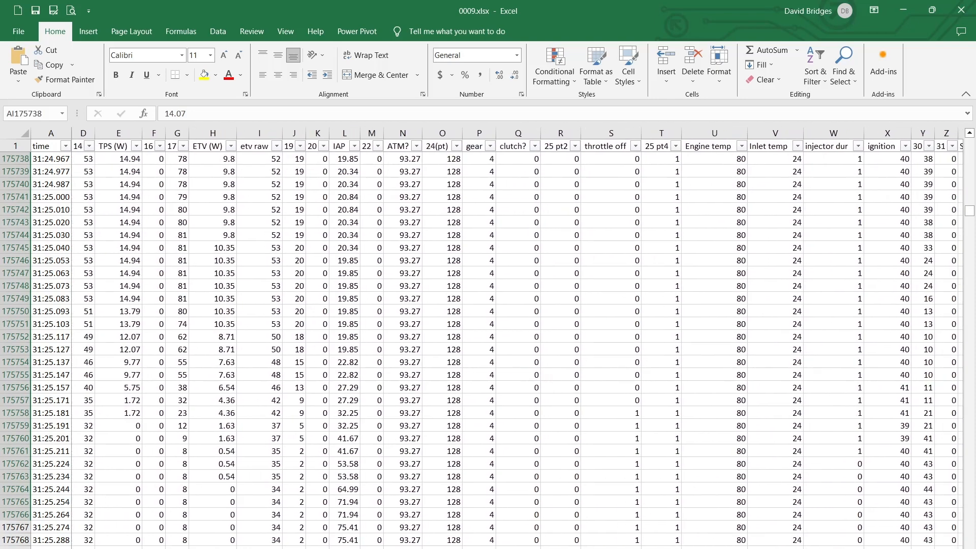
scroll(517, 338, "left", 1)
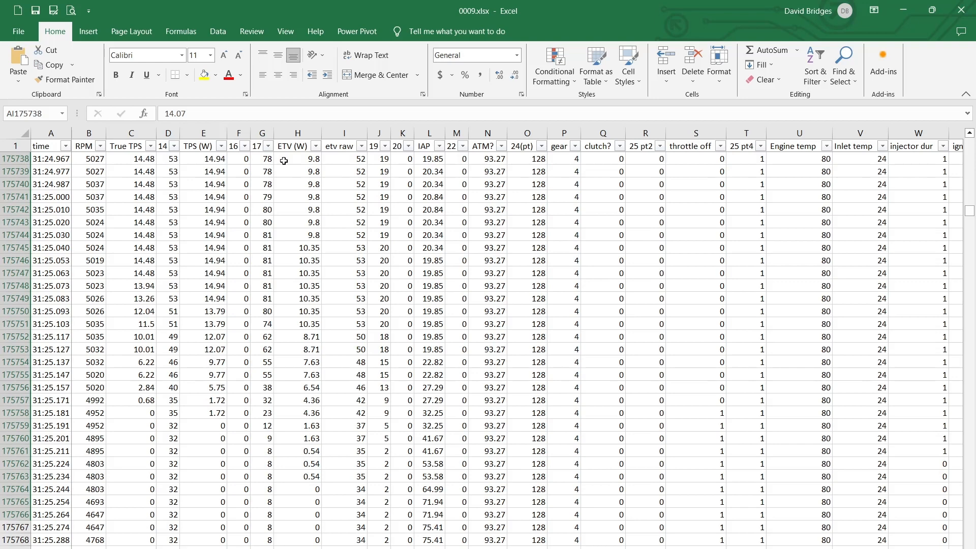
left_click_drag(287, 159, 313, 476)
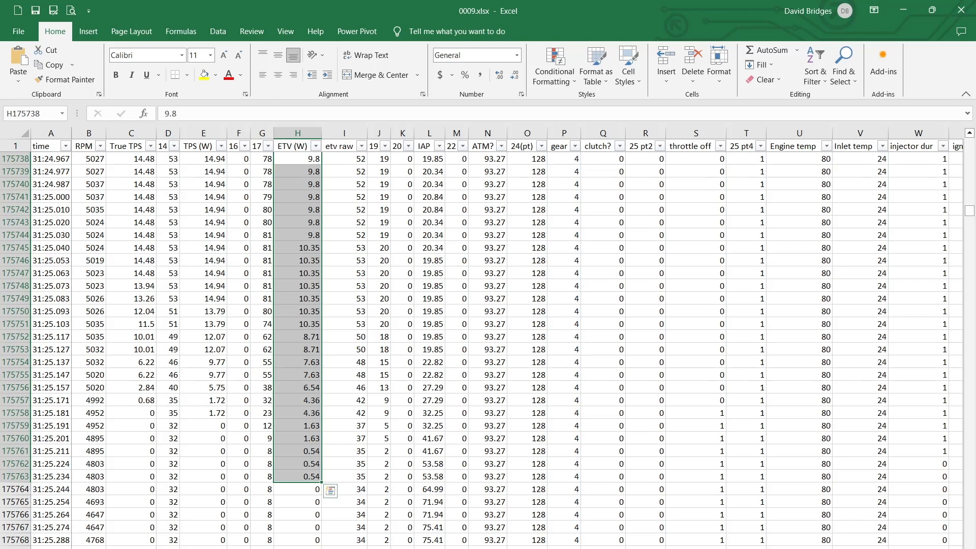
Check the list of values in the True TPS column's filter and close it without filtering
scroll(250, 266, "up", 3)
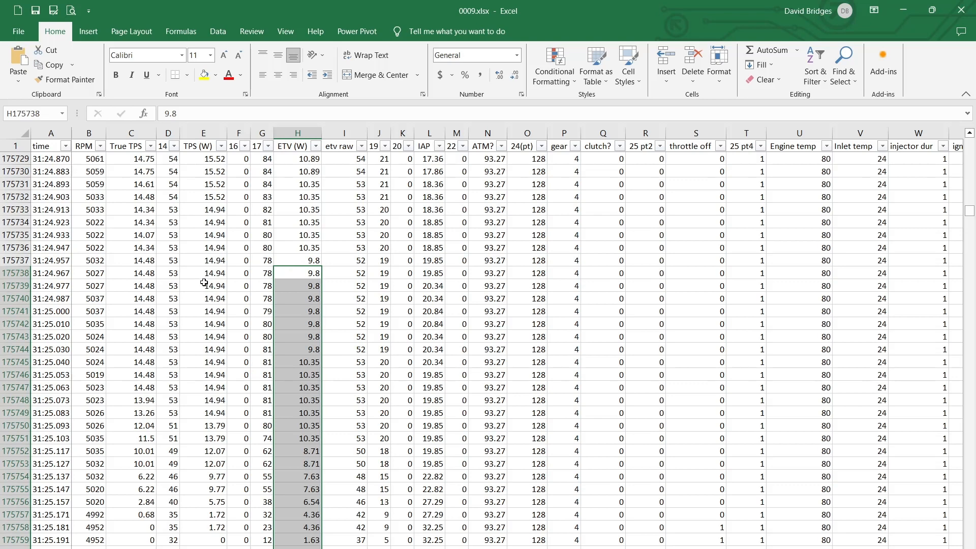
scroll(226, 264, "up", 2)
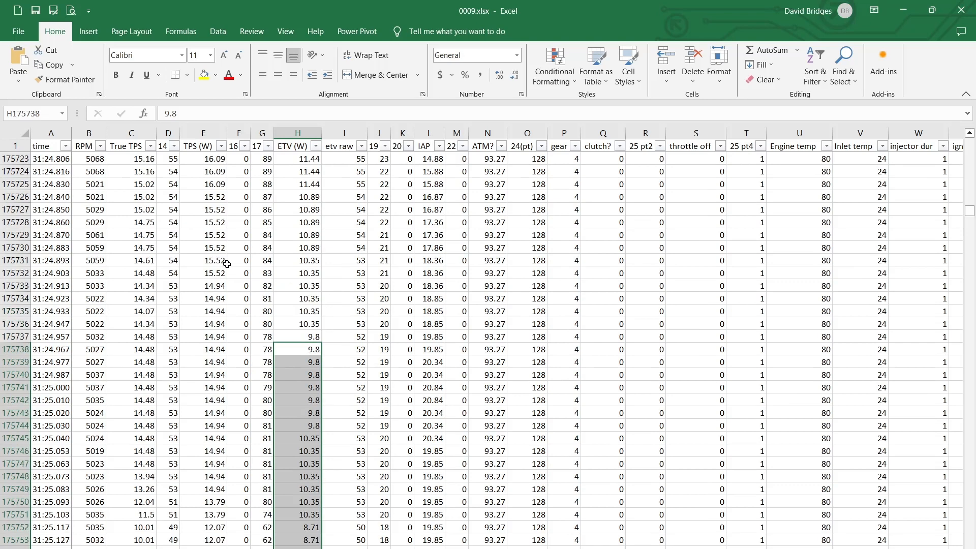
left_click(151, 146)
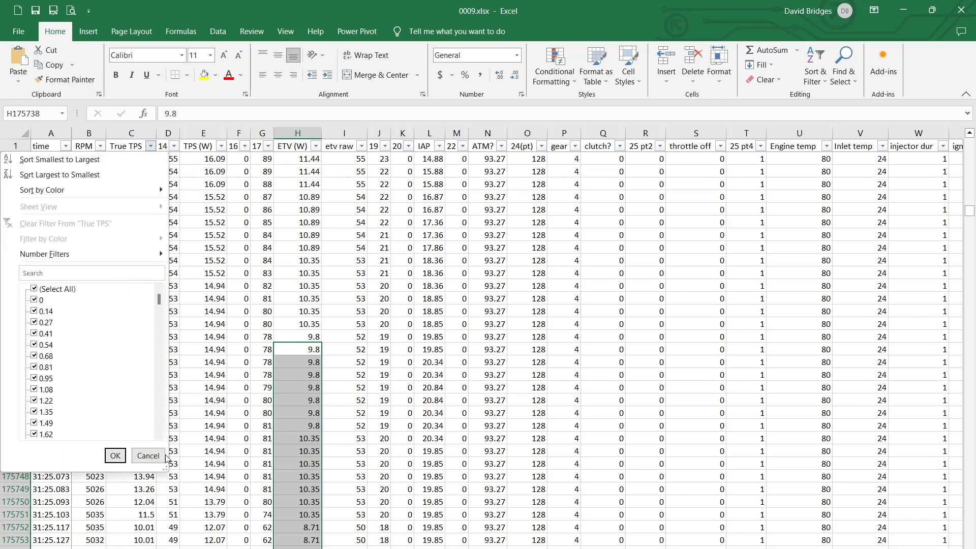
left_click(145, 454)
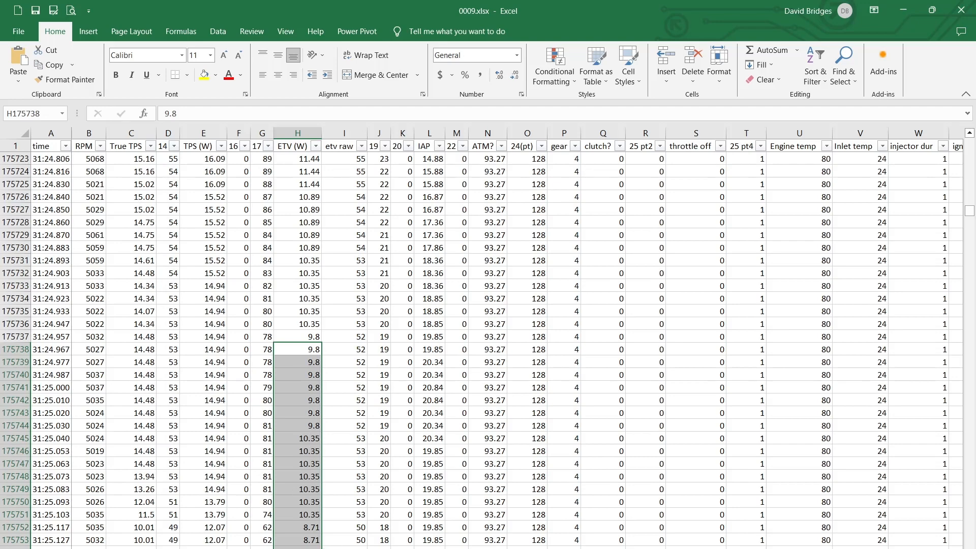
Switch to scratchpad.xlsx, place it beside the log, and set the second block's gears value in B10 to 3
key("alt+Tab")
left_click_drag(290, 10, 765, 103)
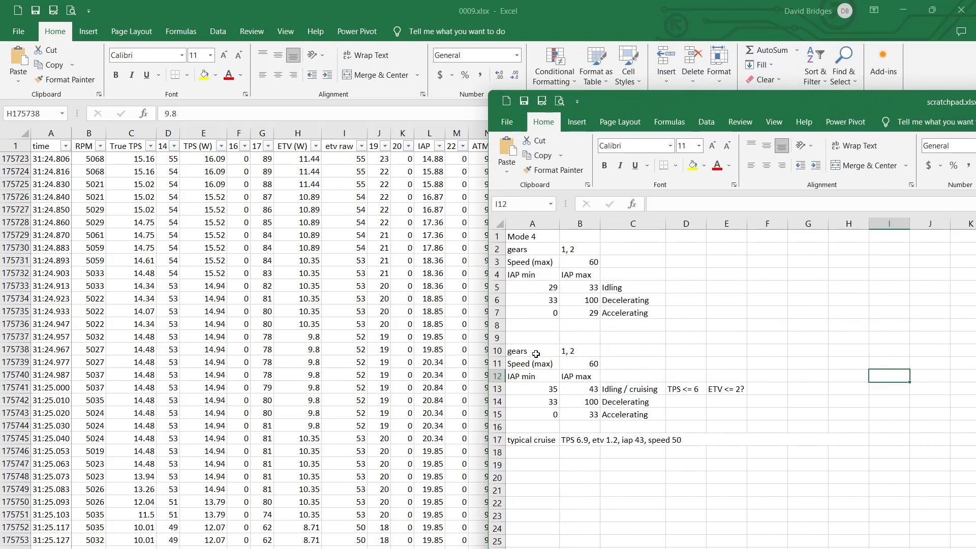
left_click_drag(531, 249, 628, 314)
left_click(578, 347)
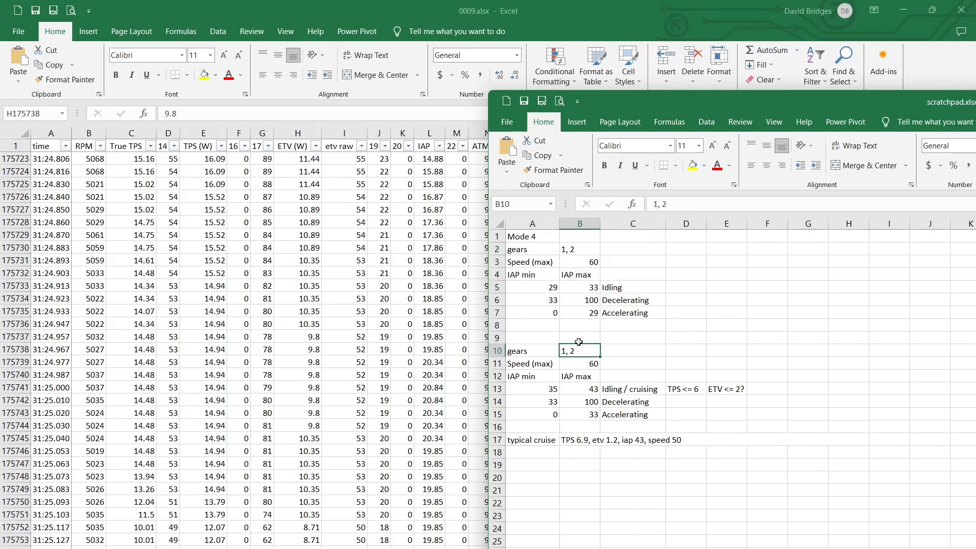
type("3")
left_click(610, 339)
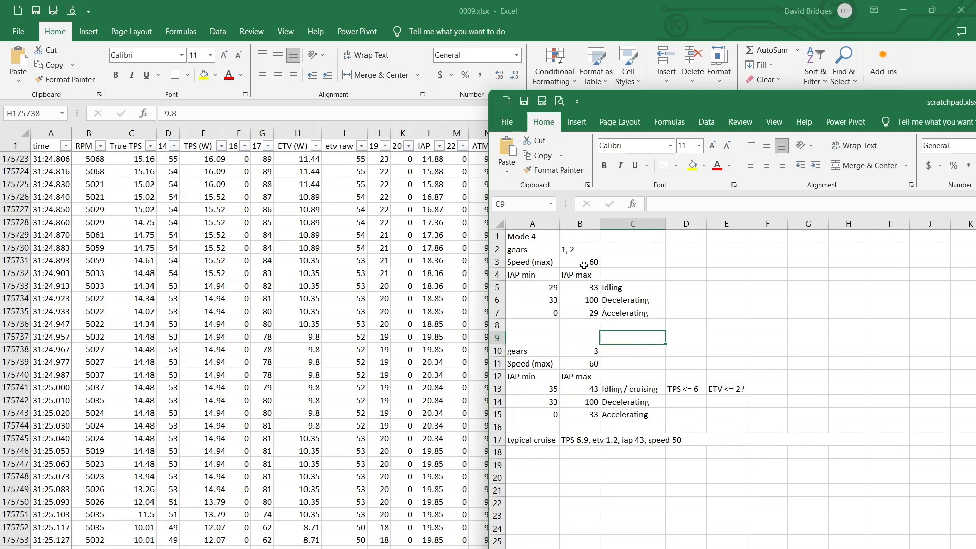
Review the Mode 4 block's maximum speed and its IAP ranges for idling, decelerating and accelerating, marking rows 3 and 5 to 7
left_click_drag(538, 264, 580, 262)
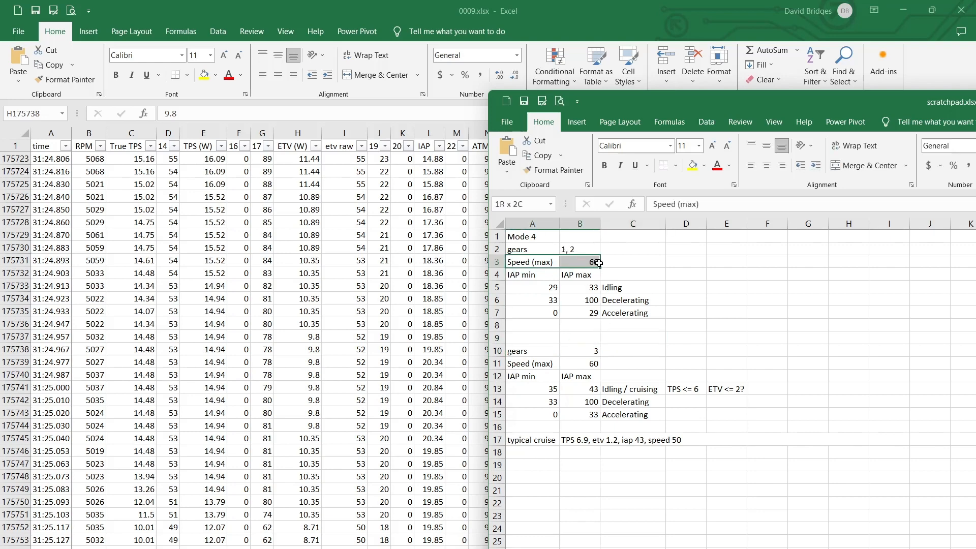
left_click(573, 260)
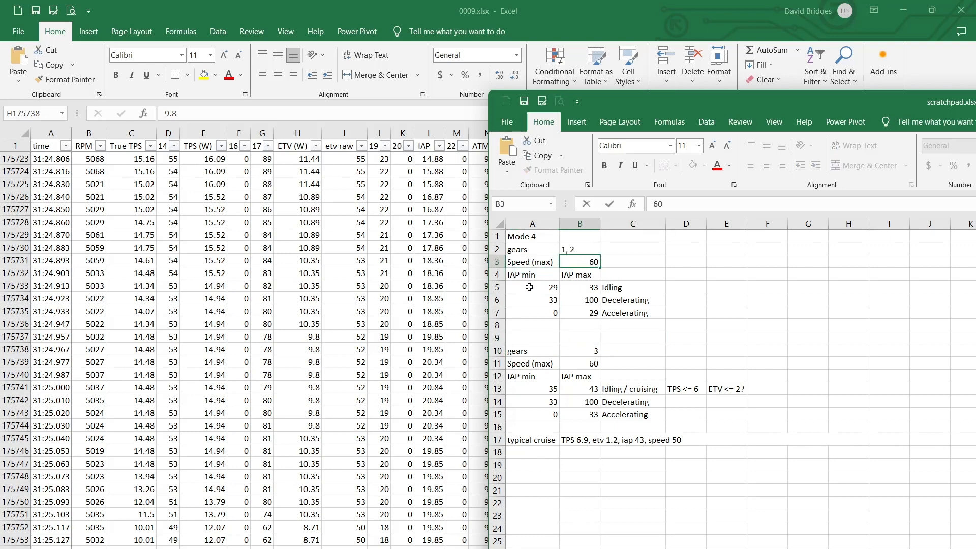
left_click_drag(529, 287, 582, 287)
left_click(625, 287)
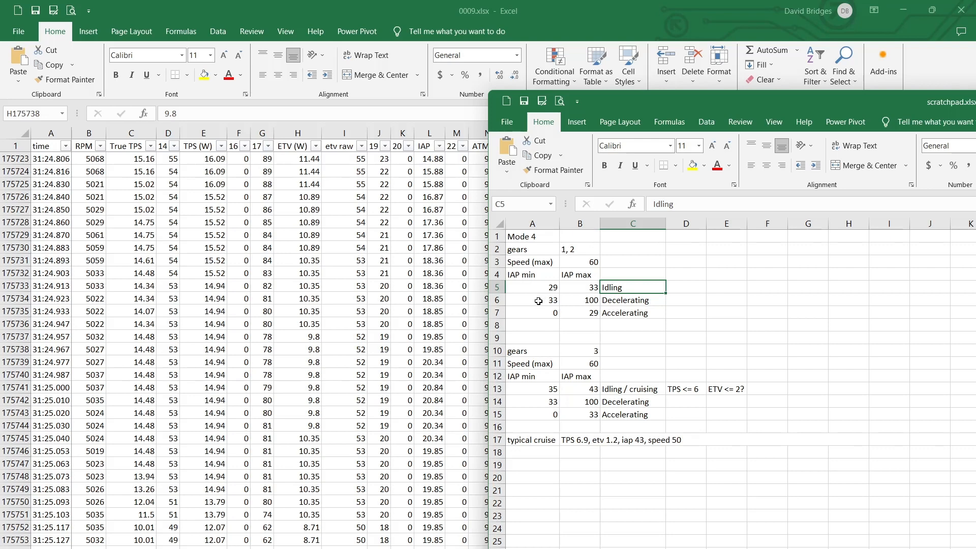
left_click_drag(539, 299, 593, 301)
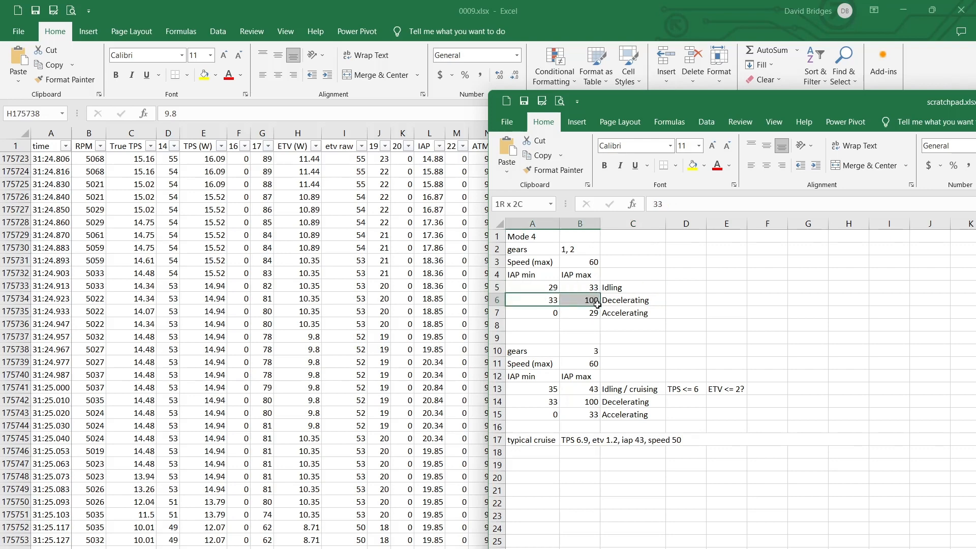
mouse_move(597, 303)
left_mouse_down()
mouse_move(585, 313)
mouse_move(596, 314)
left_mouse_up()
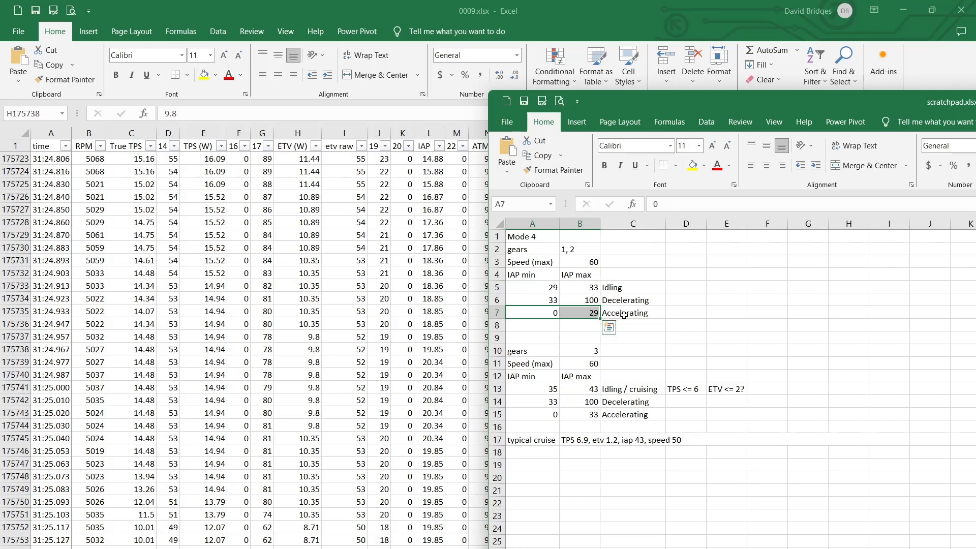
Move the scratchpad aside, switch to the Fuel Maps Editor, and mark IAP columns 29.5 to 33.0 from 600 to 2600 rpm
left_click_drag(644, 107, 670, 170)
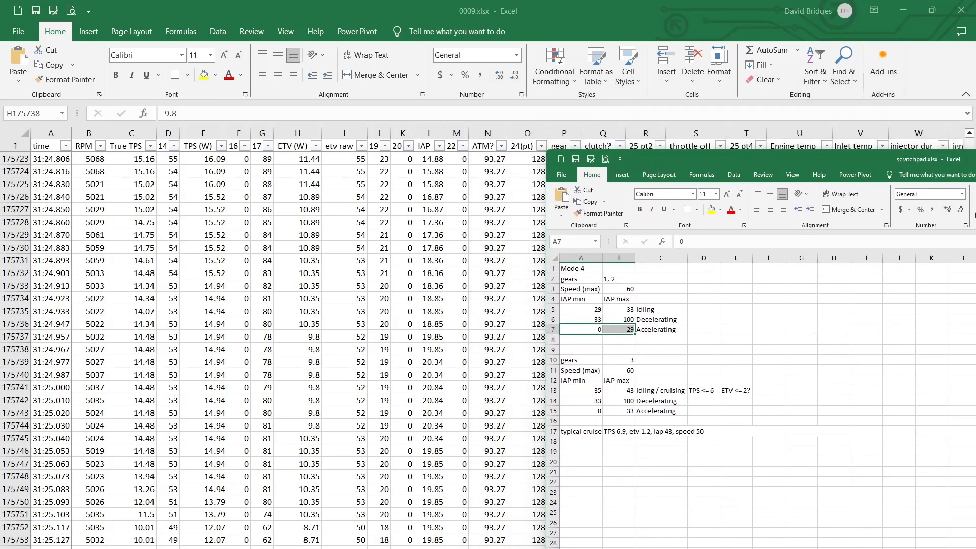
key("alt+Tab")
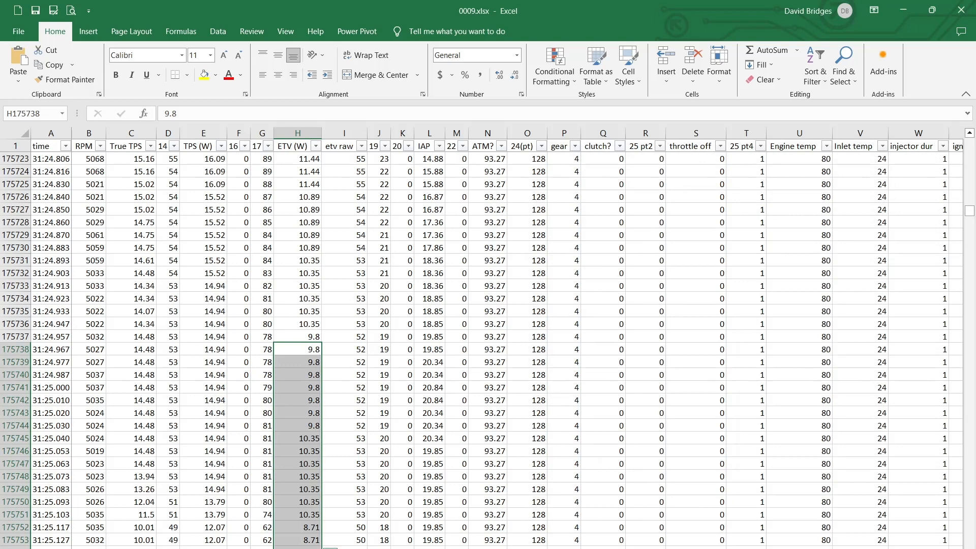
key("alt+Tab")
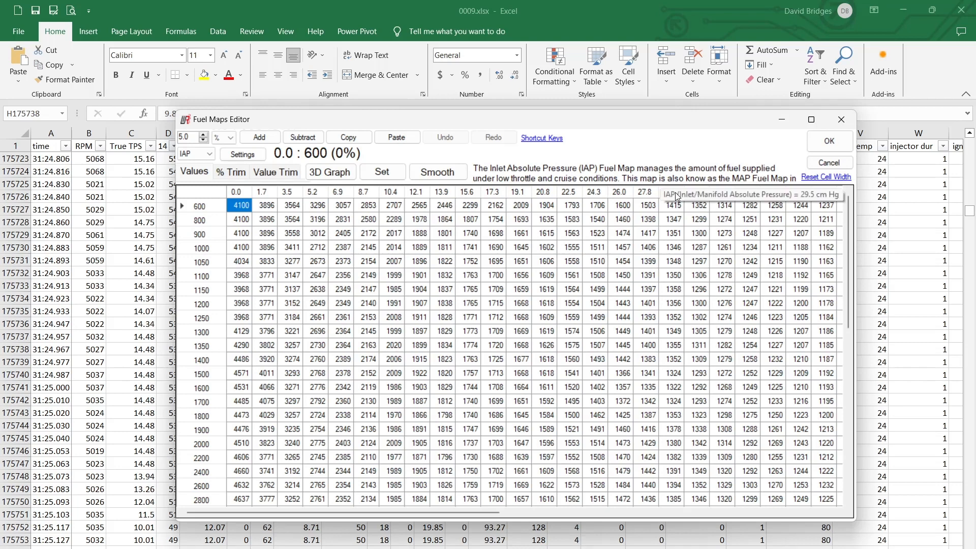
left_click(750, 205)
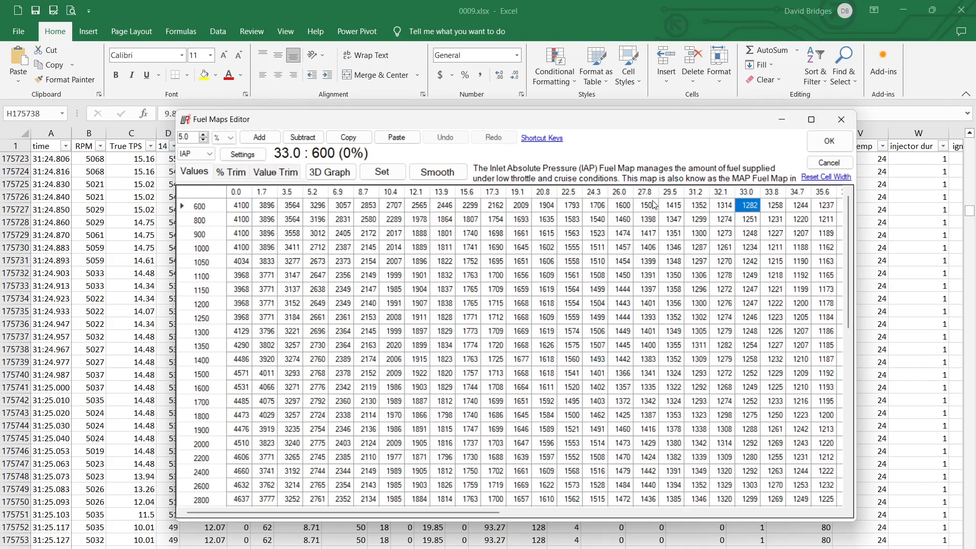
left_click_drag(673, 205, 754, 490)
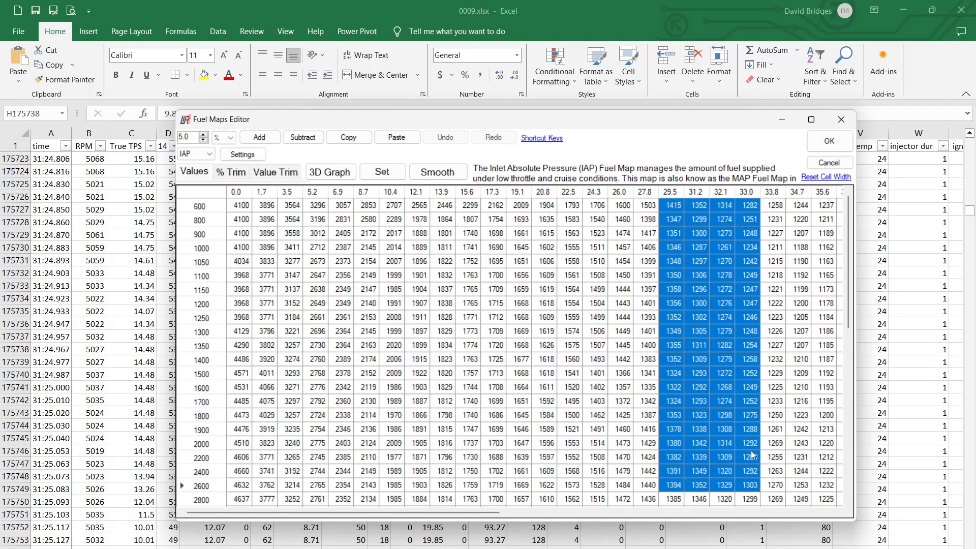
scroll(729, 353, "down", 5)
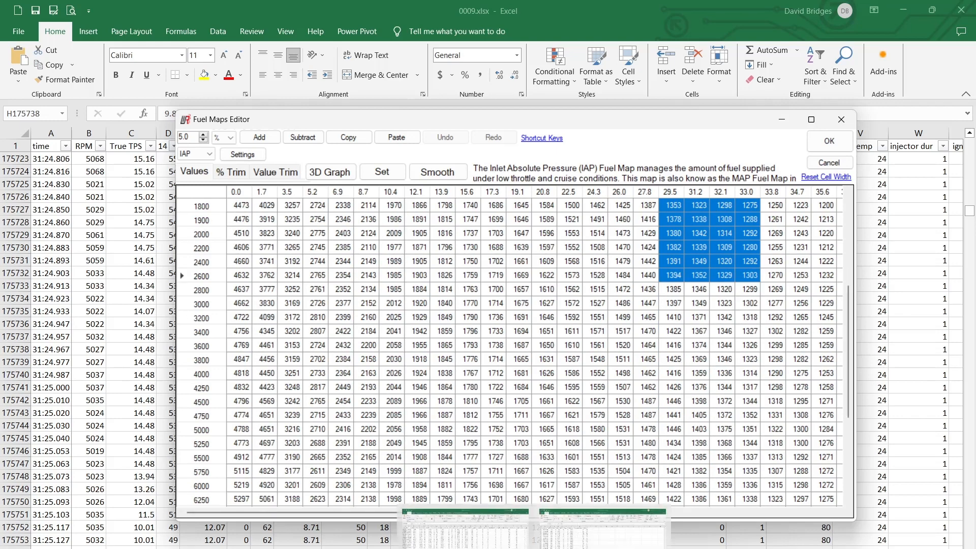
Refer to the scratchpad ranges again and mark IAP map columns 29.5 to 33.0 from 2800 to 6000 rpm
key("alt+Tab")
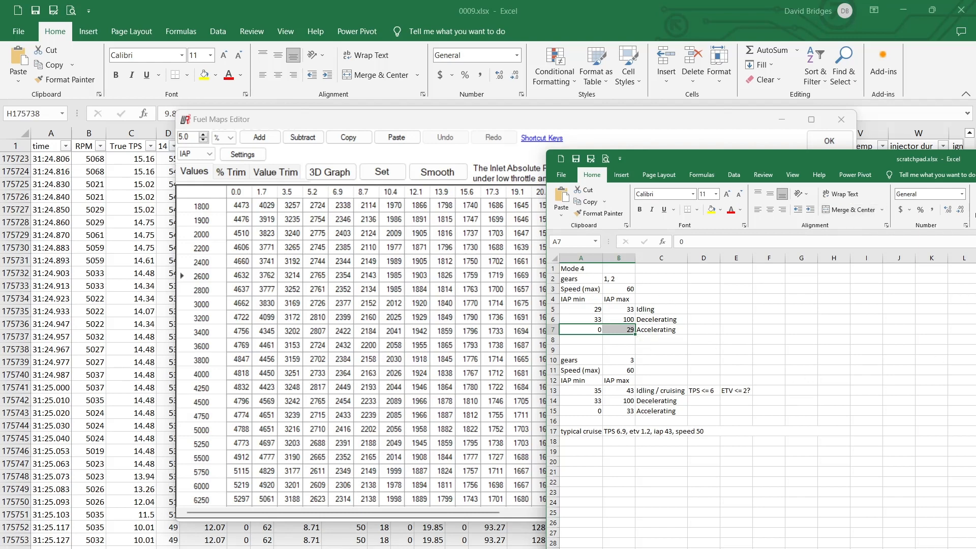
key("alt+Tab")
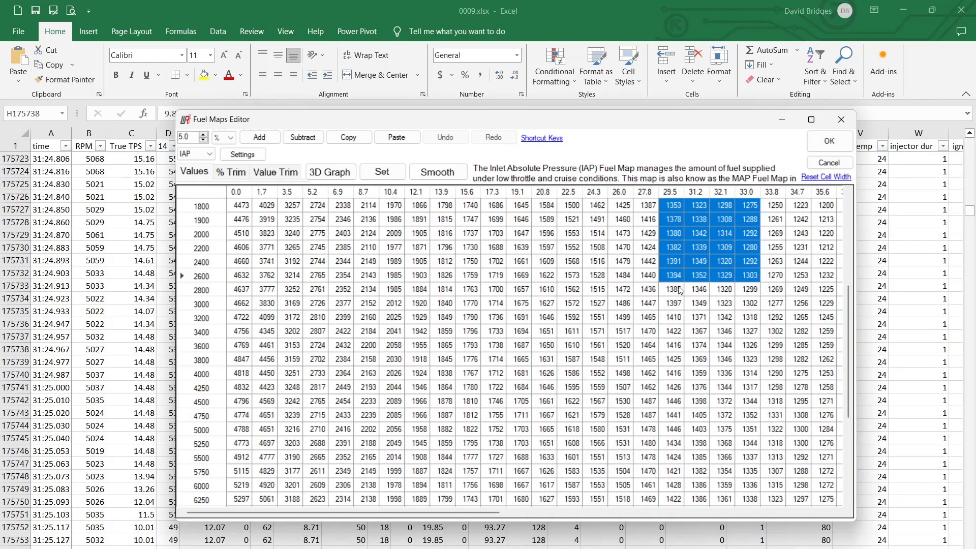
left_click_drag(678, 289, 758, 489)
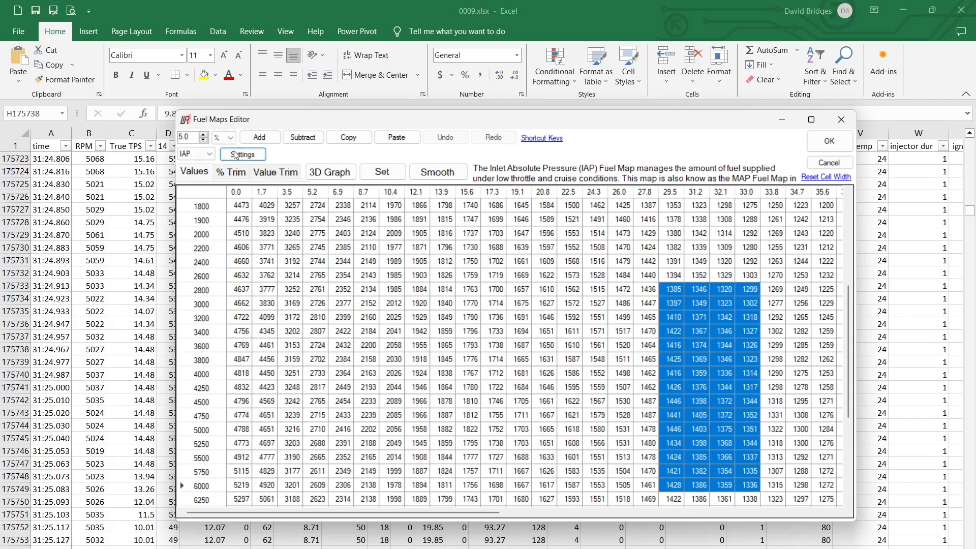
Show the TPS fuel map and point out its cells at 28 / 3200 rpm and 24 / 3600 rpm
left_click(195, 153)
left_click(190, 173)
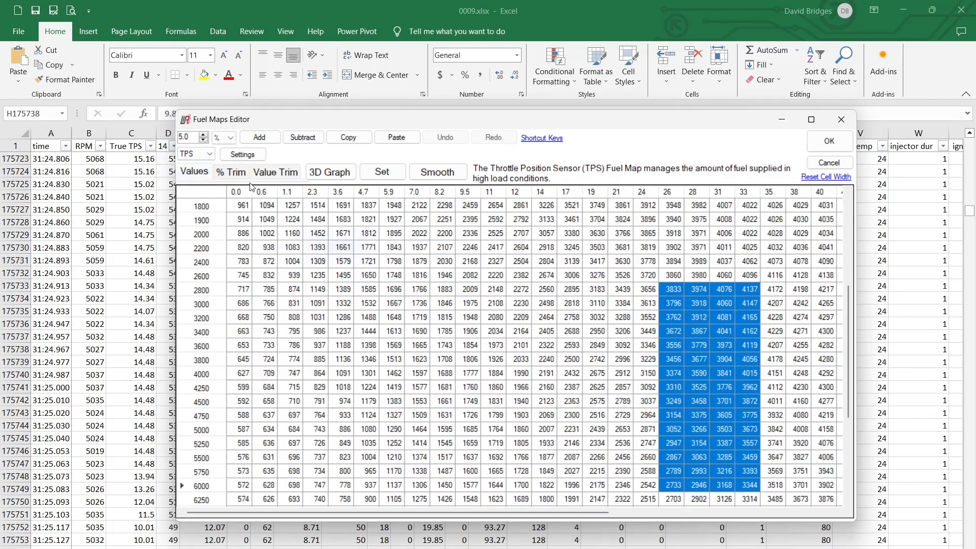
left_click(689, 316)
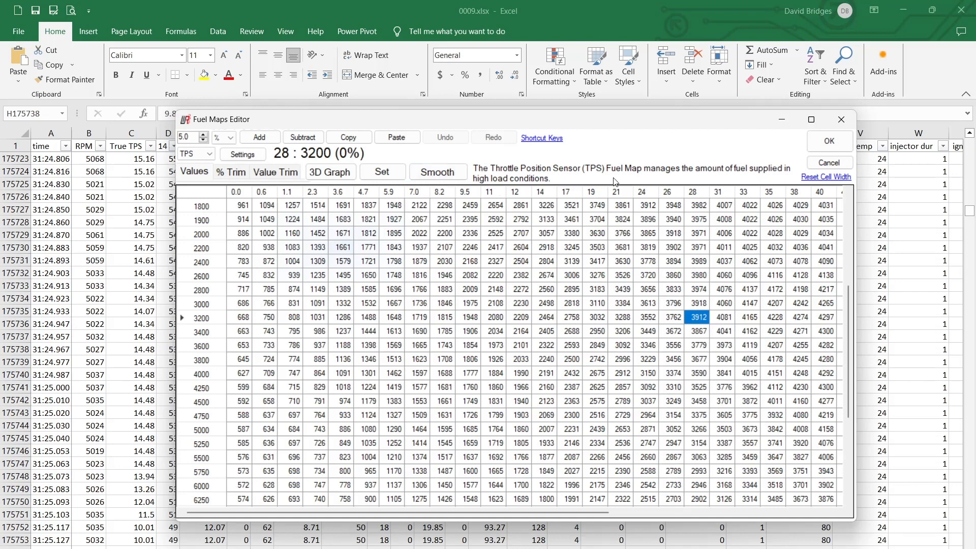
left_click(656, 347)
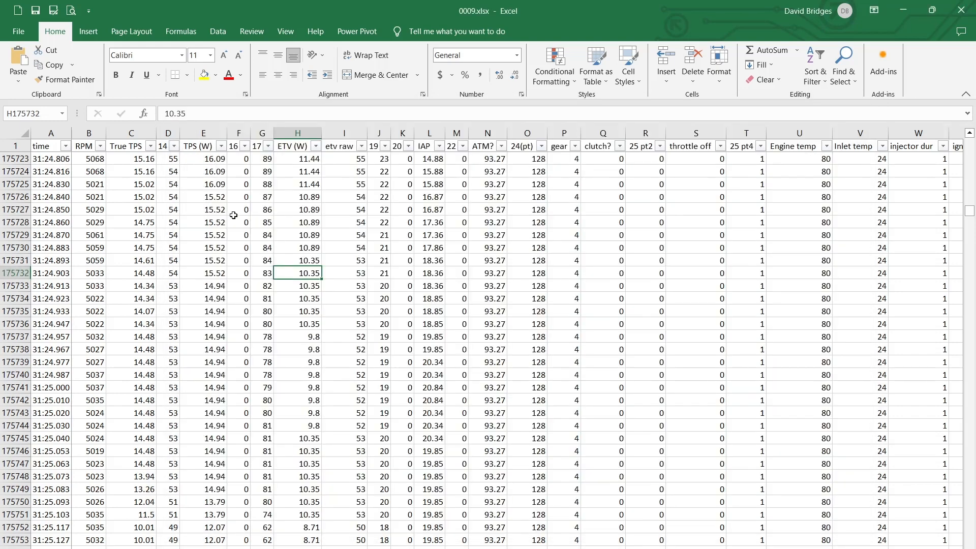
left_click_drag(234, 213, 851, 517)
Minimize the 0009.xlsx log workbook and close the Data Log Viewer and Engine Data windows
left_click(268, 308)
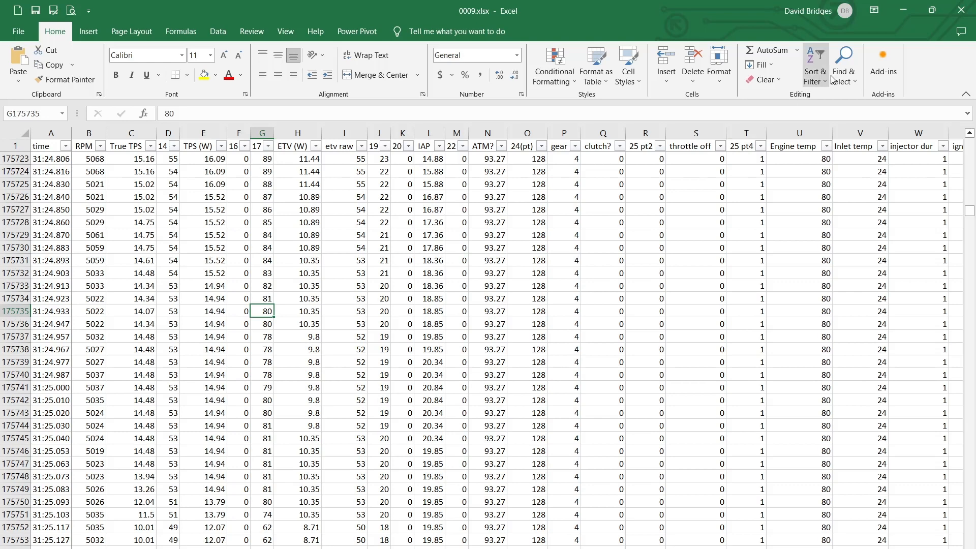
left_click(907, 8)
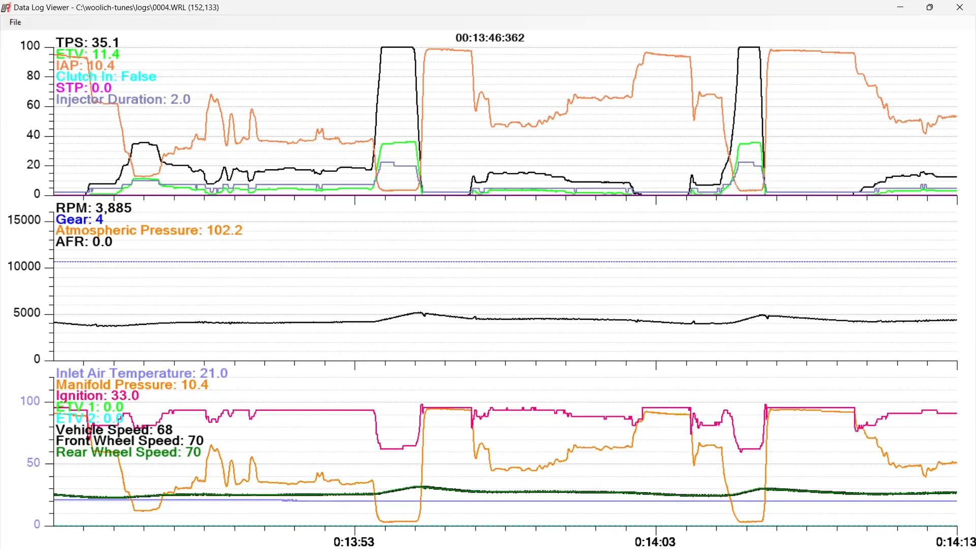
left_click(959, 7)
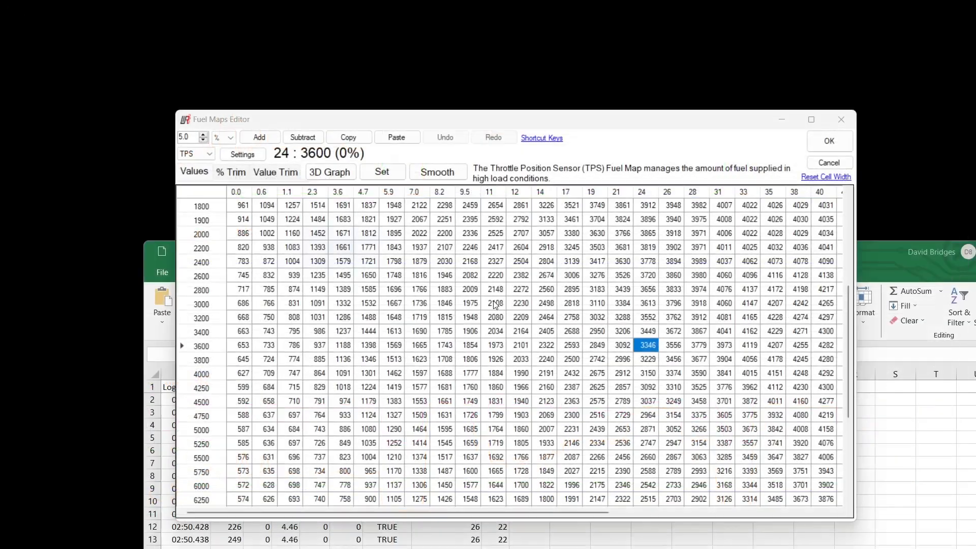
key("alt+Tab")
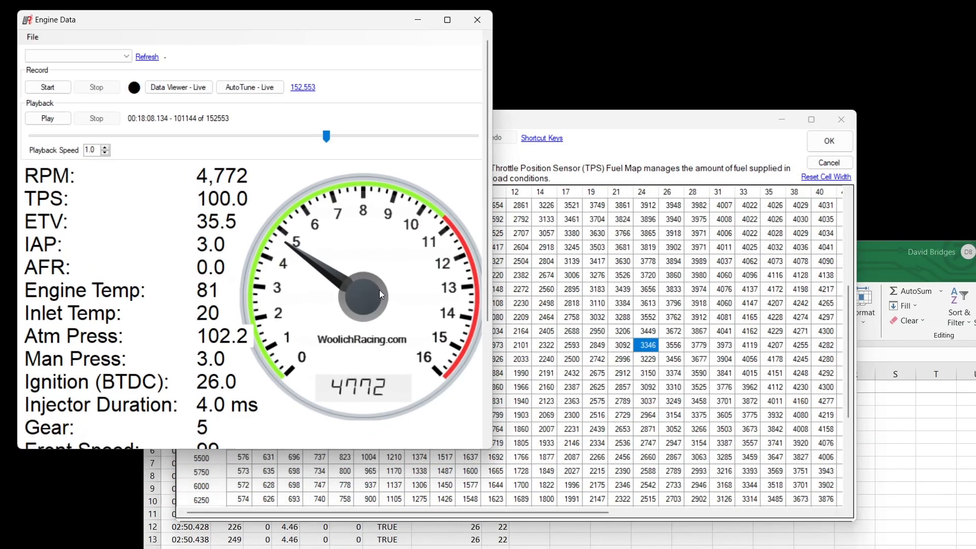
left_click(476, 20)
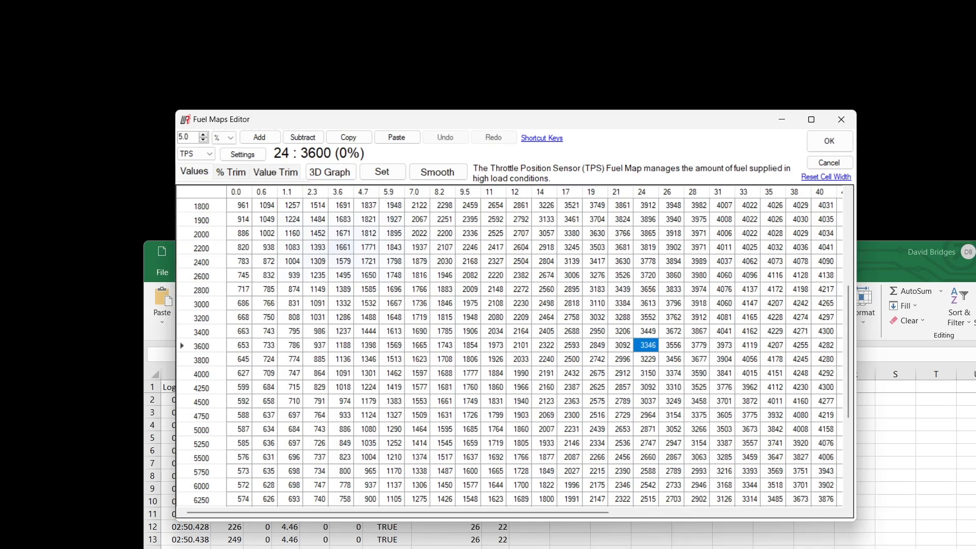
Bring 0004_old_w.xlsx forward to view its columns, and minimize it to get back to 0009.xlsx
key("alt+Tab")
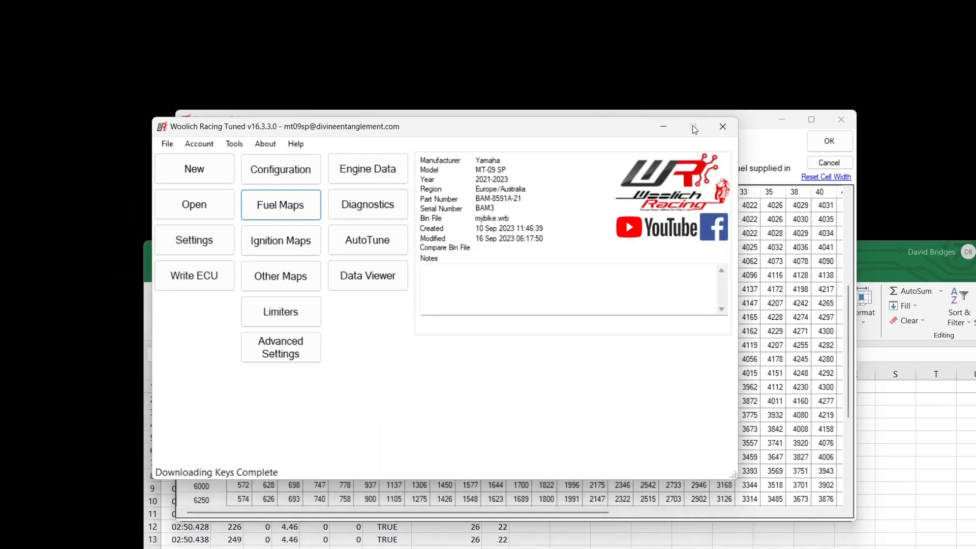
left_click(757, 130)
left_click(878, 245)
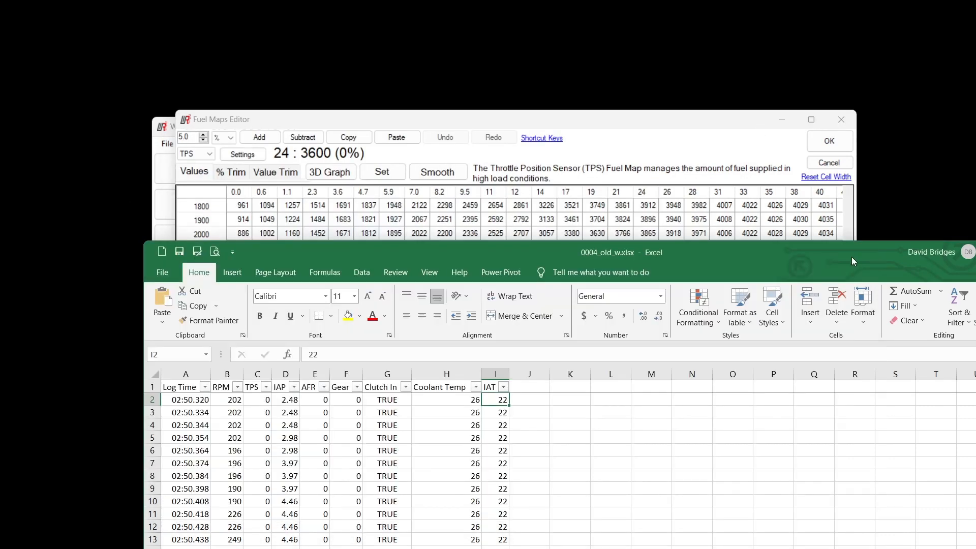
left_click_drag(852, 257, 736, 29)
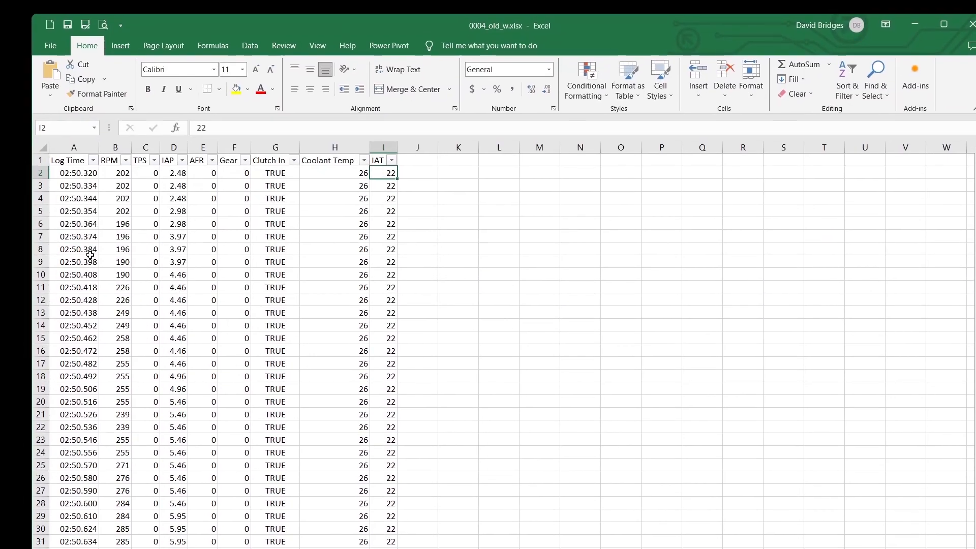
left_click(914, 24)
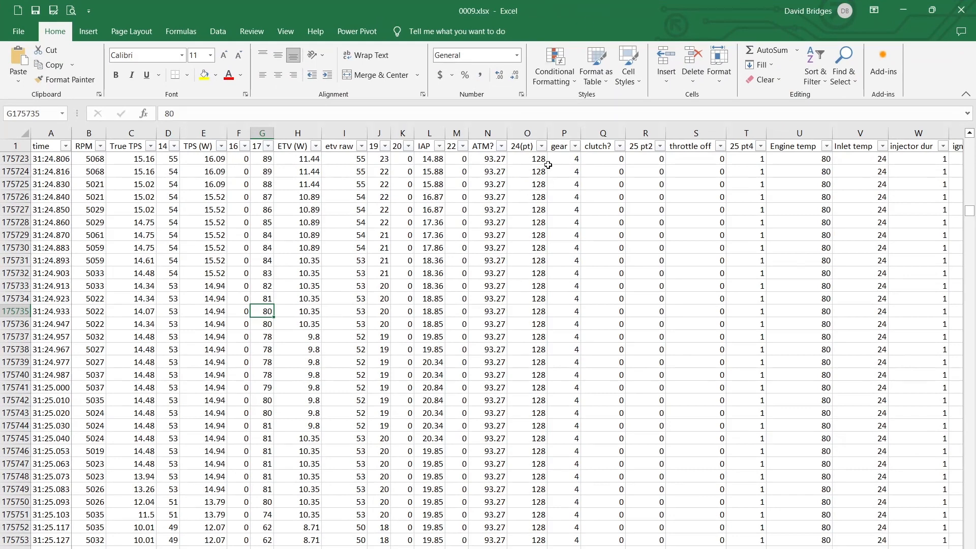
Filter the gear column to show only gear 6 and go back to the start of the filtered log
left_click(574, 146)
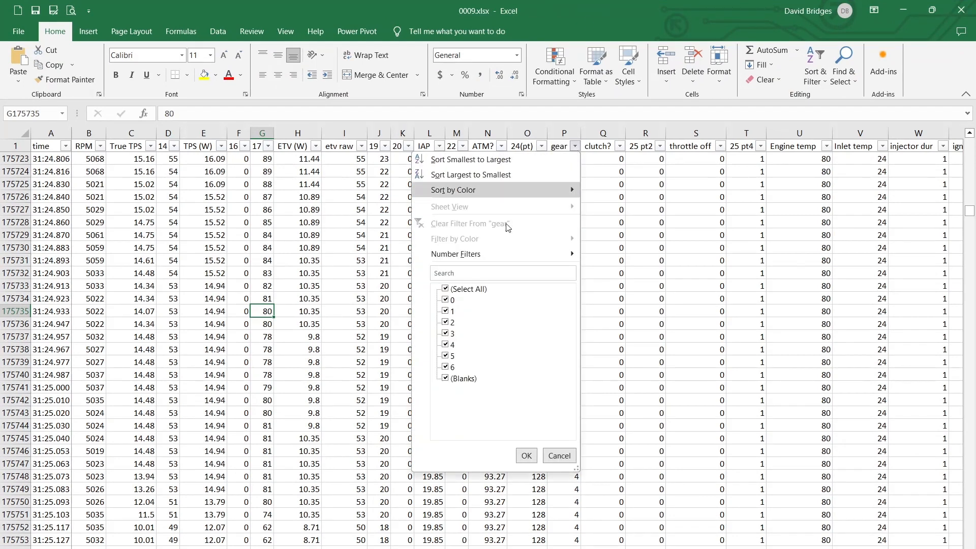
left_click(445, 289)
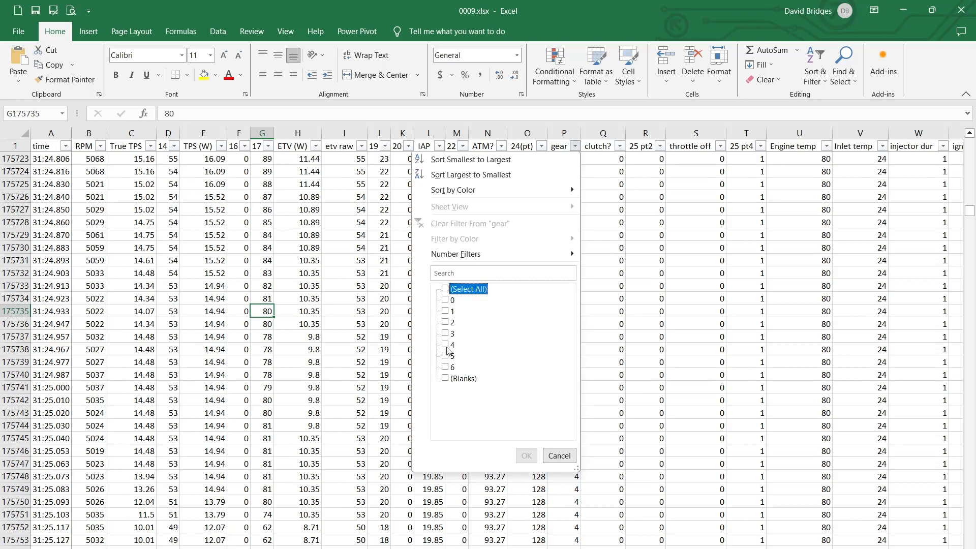
left_click(445, 366)
left_click(526, 455)
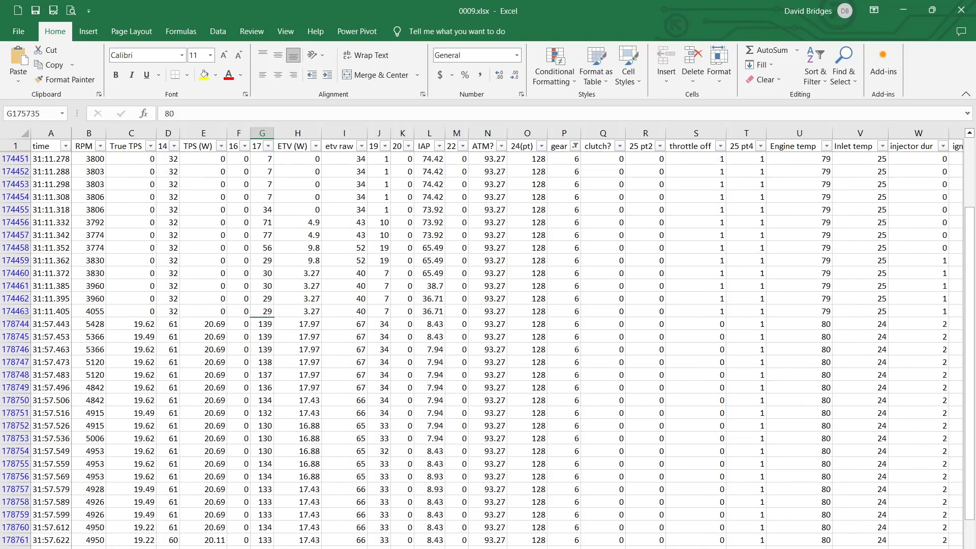
left_click_drag(962, 272, 965, 135)
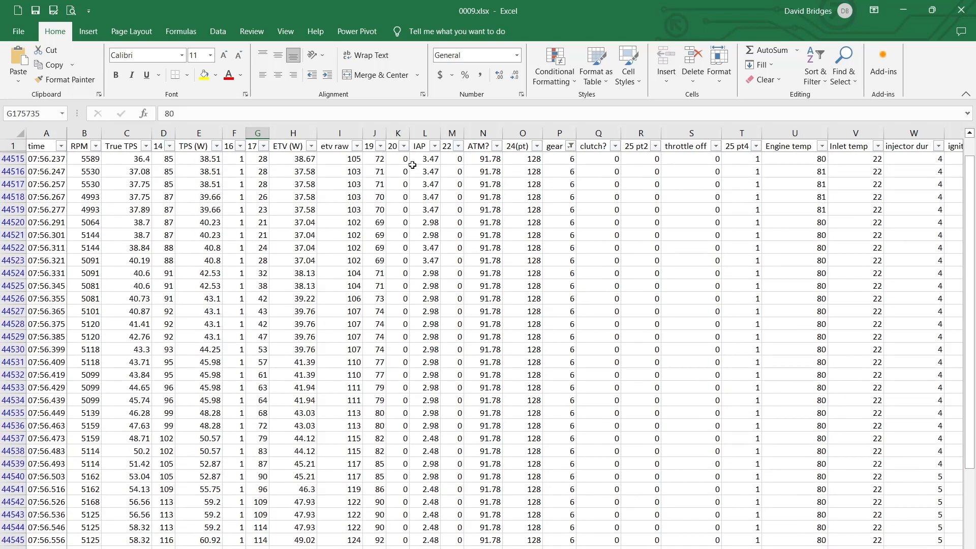
Filter the True TPS column to show only rows greater than 80
left_click(147, 147)
scroll(127, 330, "down", 15)
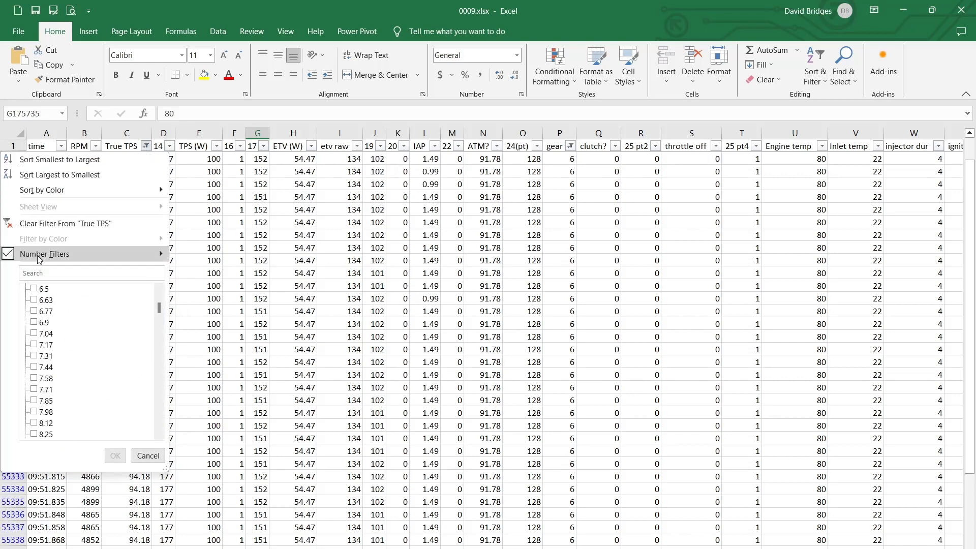
mouse_move(38, 256)
left_click(214, 286)
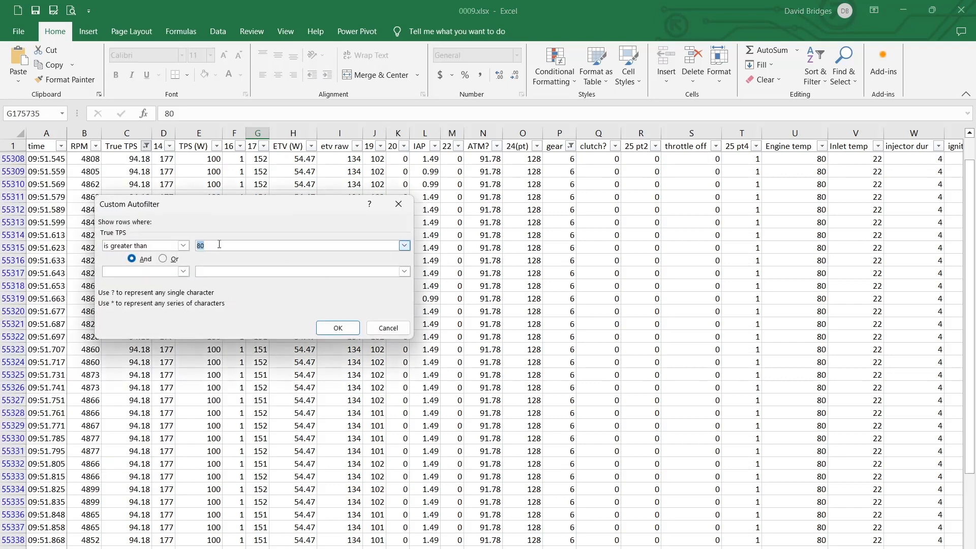
left_click_drag(224, 245, 170, 236)
left_click(337, 328)
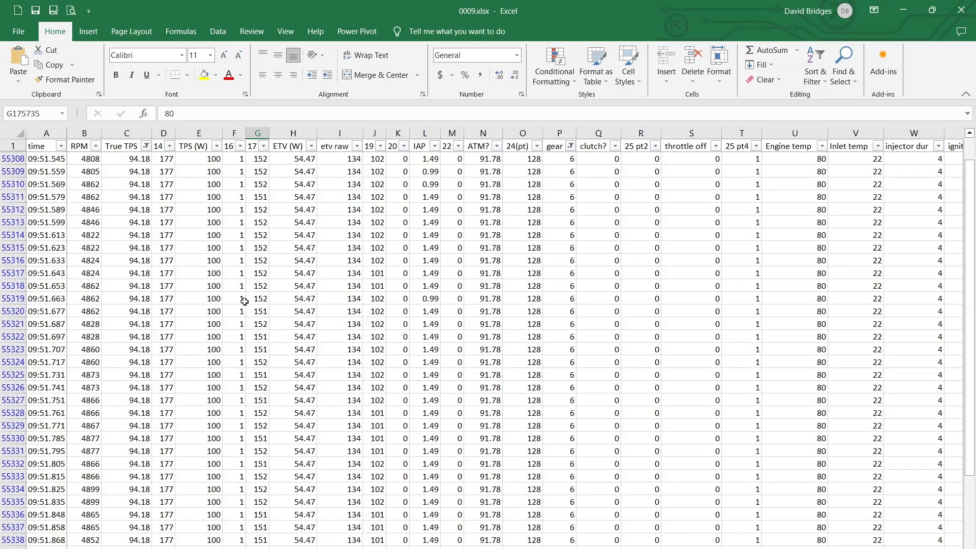
Examine the TPS (W) and ETV (W) values across the filtered gear 6 rows, marking a run of TPS (W) cells
scroll(245, 301, "up", 20)
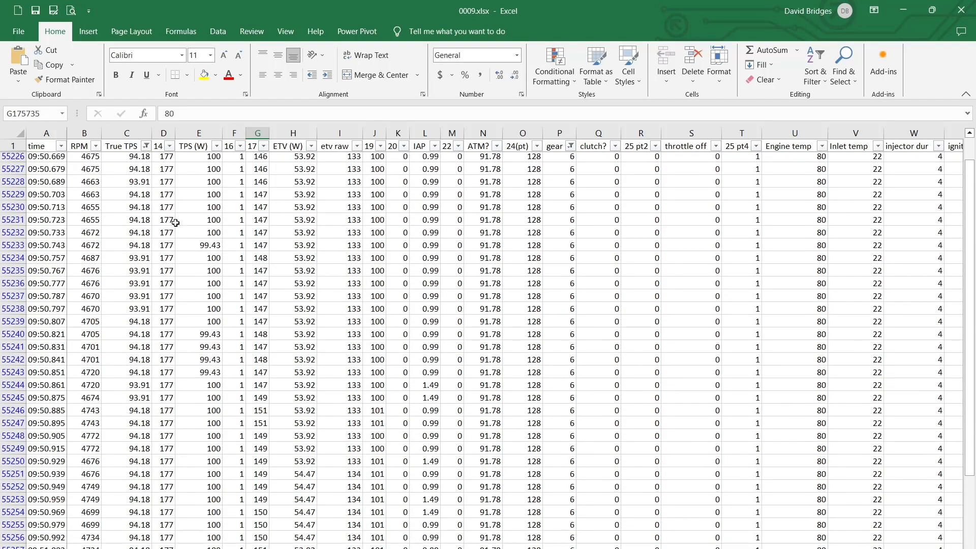
scroll(180, 227, "up", 8)
scroll(202, 499, "down", 4)
left_click_drag(203, 325, 201, 547)
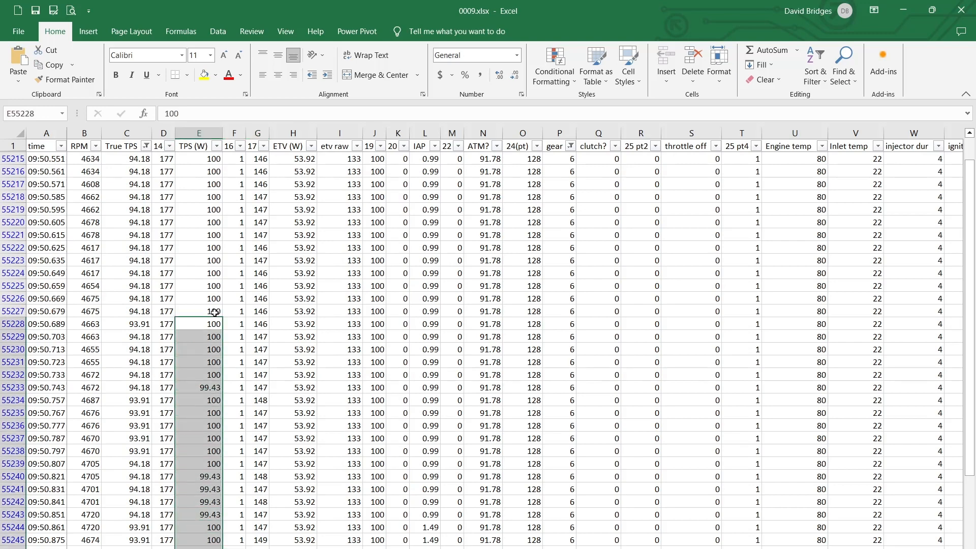
scroll(222, 330, "up", 17)
scroll(308, 330, "up", 20)
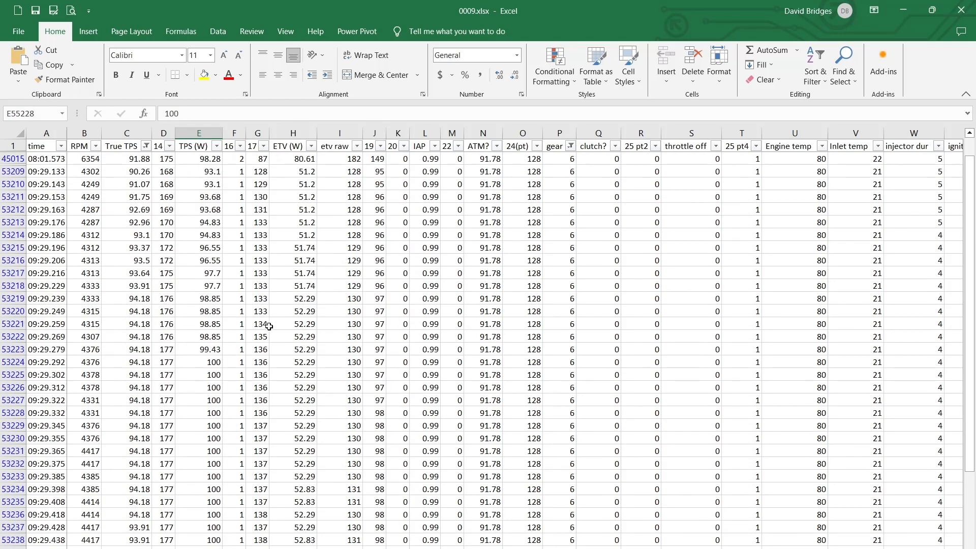
scroll(147, 316, "up", 15)
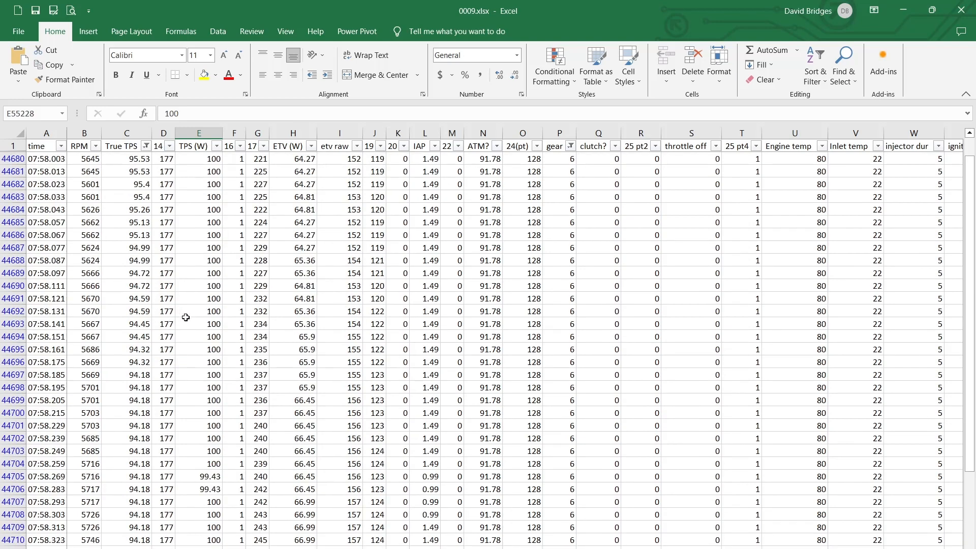
scroll(185, 322, "up", 1)
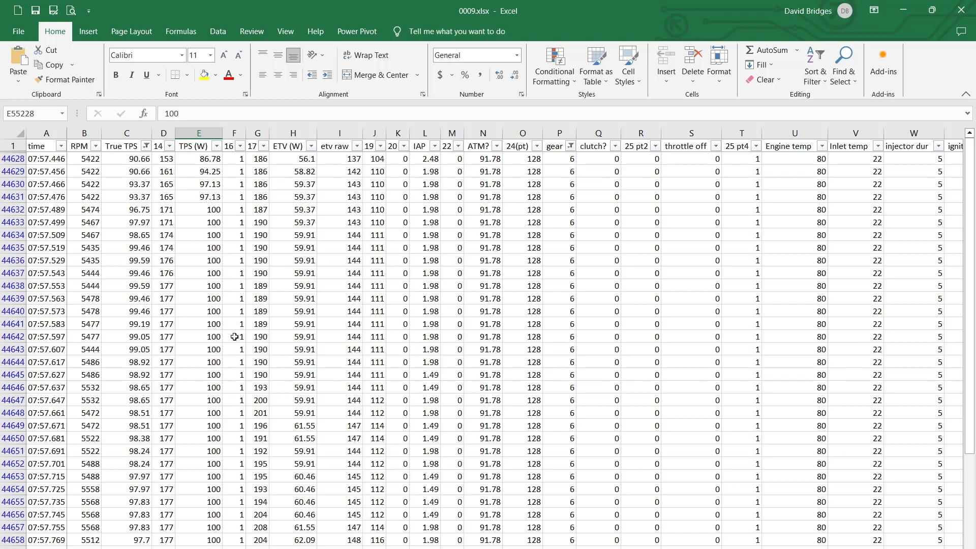
Go to the high-rpm rows around 13:06 and mark the time cells from 13:06.656 to 13:06.759
left_click_drag(970, 264, 969, 282)
scroll(262, 267, "up", 19)
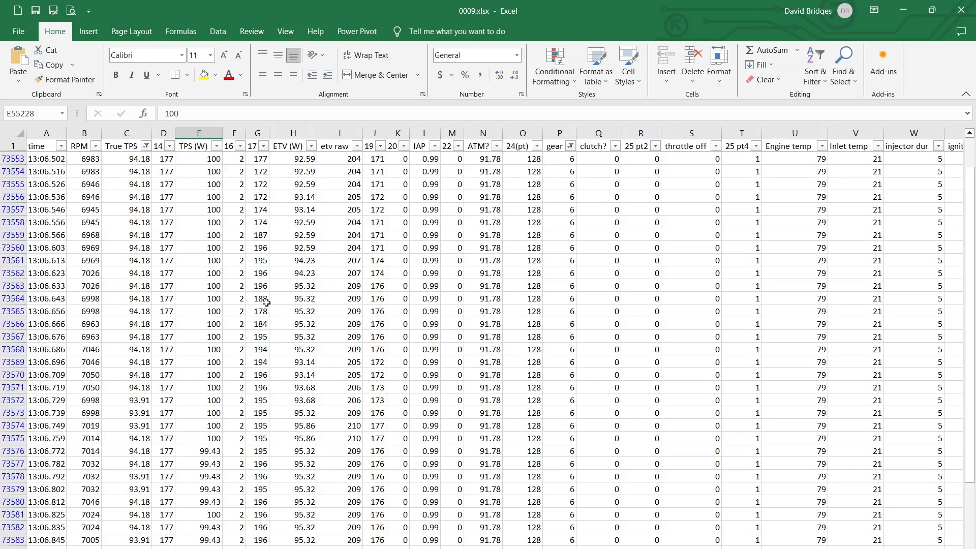
left_click_drag(54, 309, 43, 435)
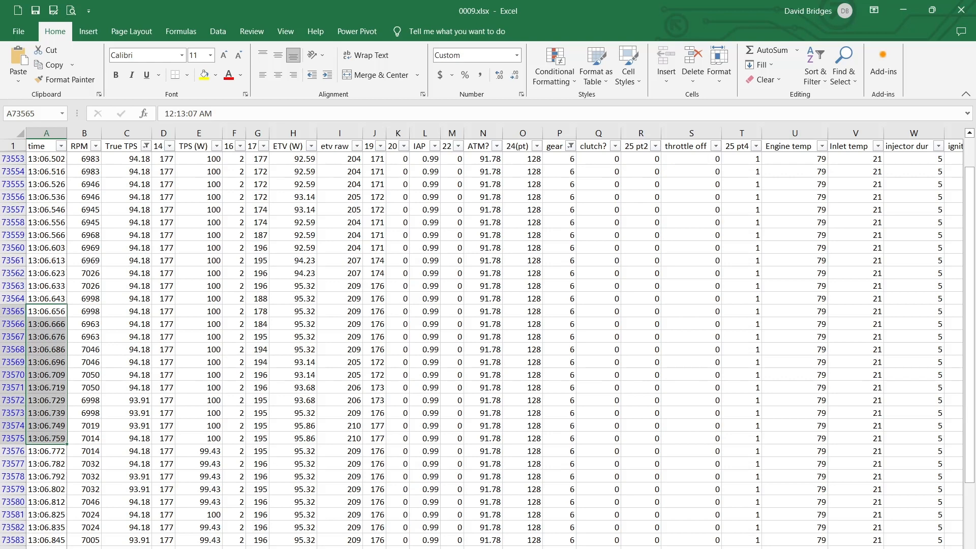
Bring the Fuel Maps Editor forward, move it aside from the log columns, and return to the 0009.xlsx workbook
key("alt+Tab")
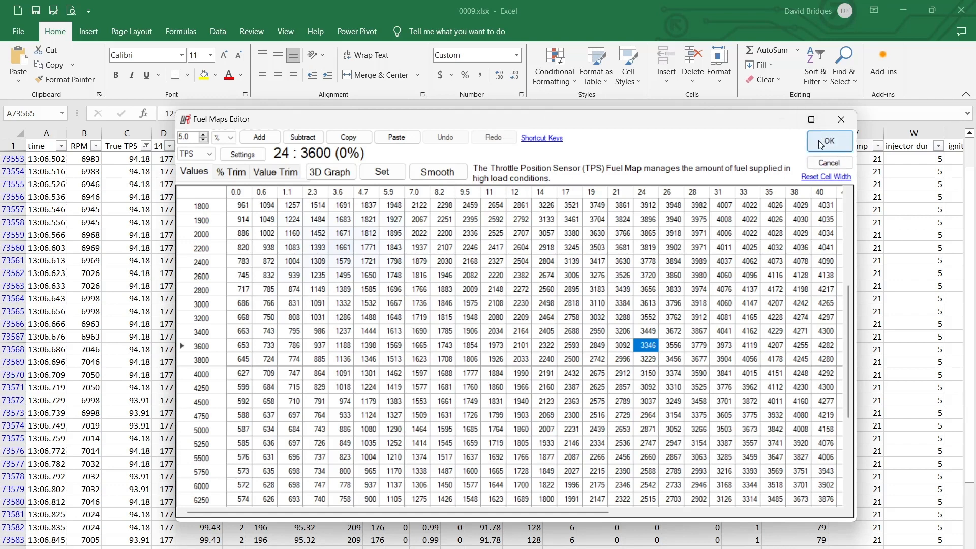
left_click_drag(464, 124, 672, 131)
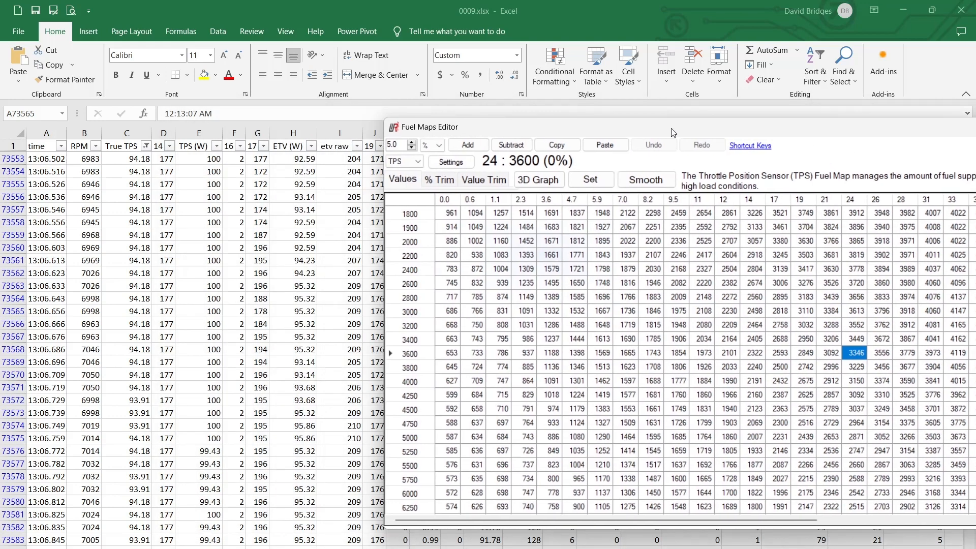
left_click(91, 310)
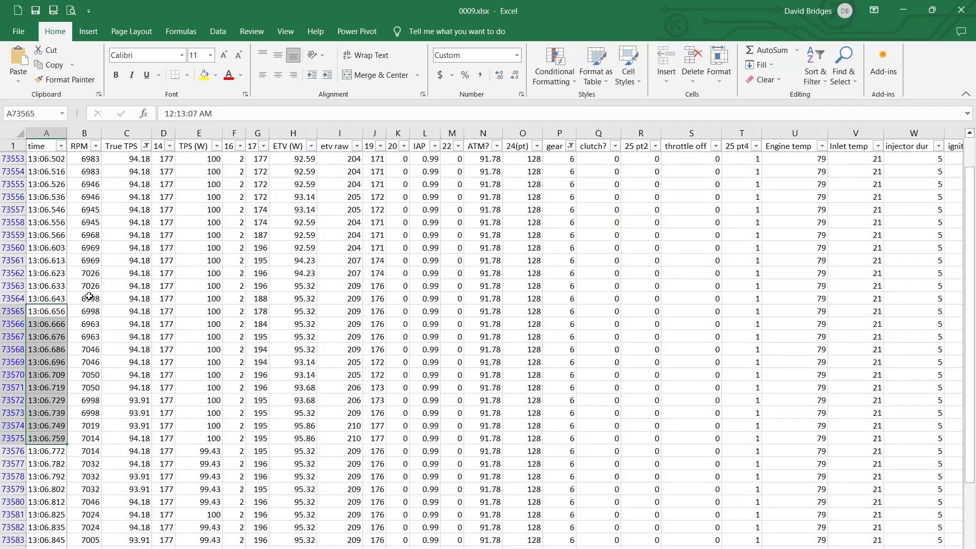
Trace the RPM column back from 13:06 to 13:02, marking RPM cells in rows 73188 to 73209
scroll(89, 292, "up", 8)
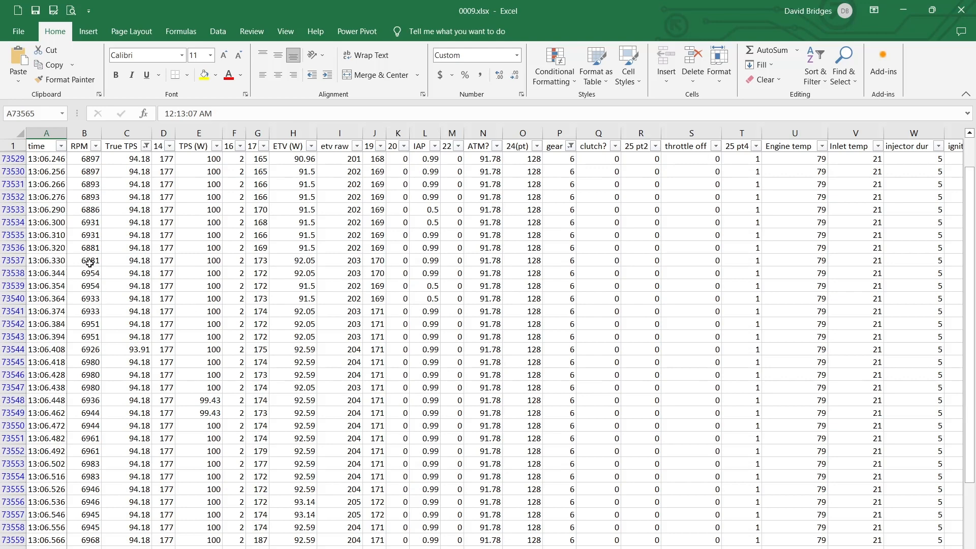
left_click_drag(89, 260, 89, 404)
scroll(121, 312, "up", 13)
scroll(122, 311, "up", 19)
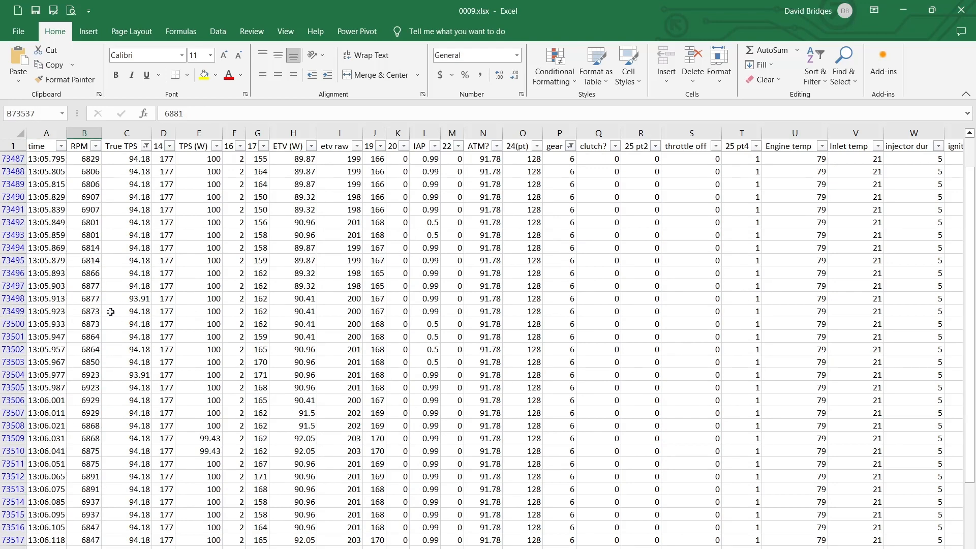
scroll(100, 311, "up", 5)
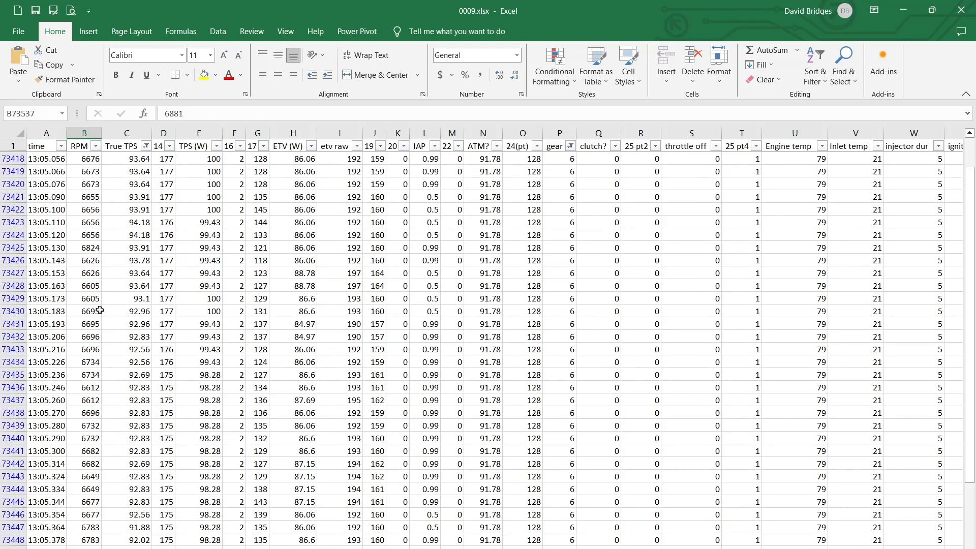
scroll(100, 311, "up", 19)
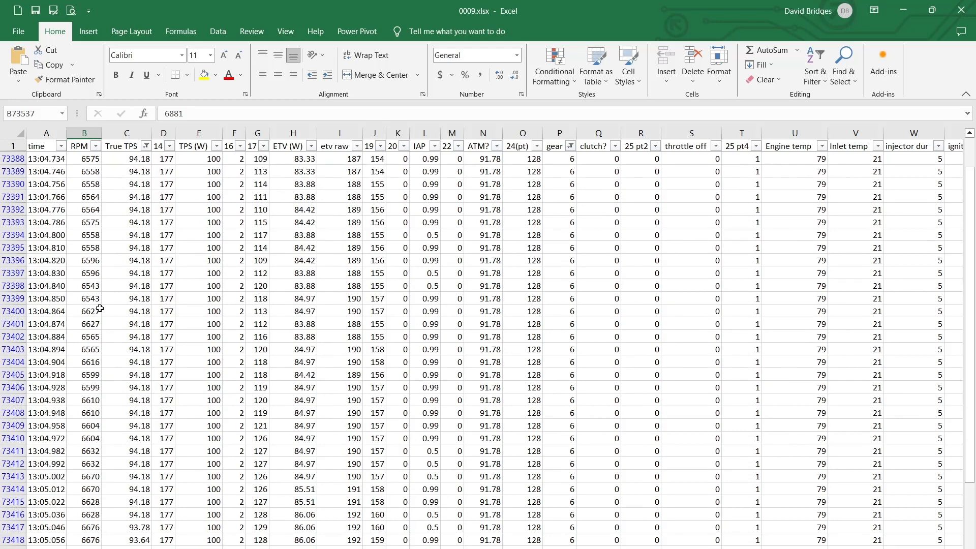
scroll(101, 302, "up", 8)
scroll(104, 294, "up", 18)
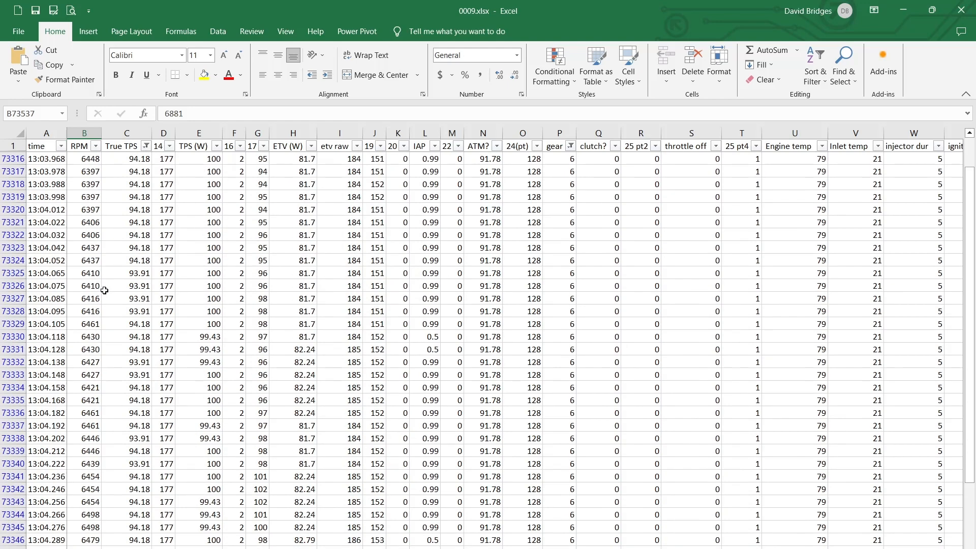
scroll(67, 296, "up", 2)
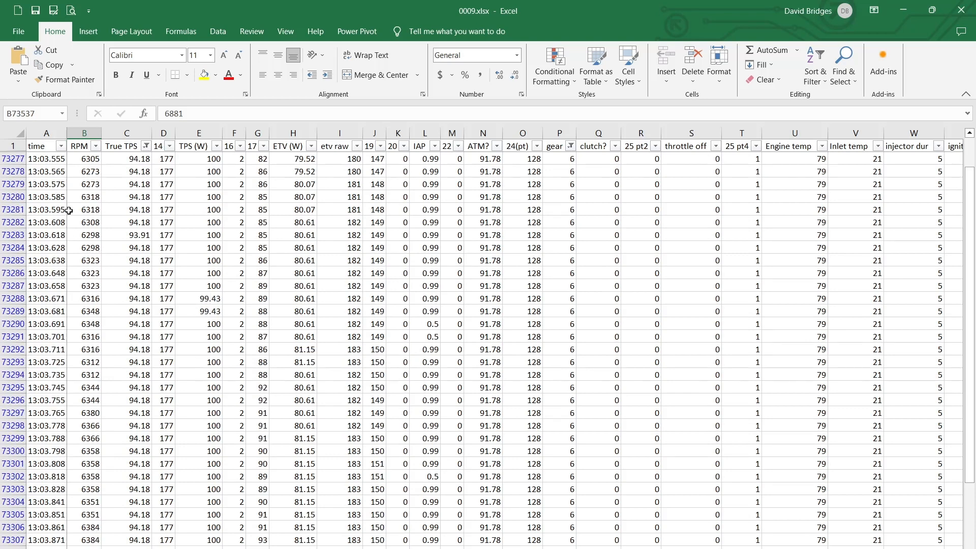
scroll(68, 212, "up", 20)
scroll(85, 204, "up", 8)
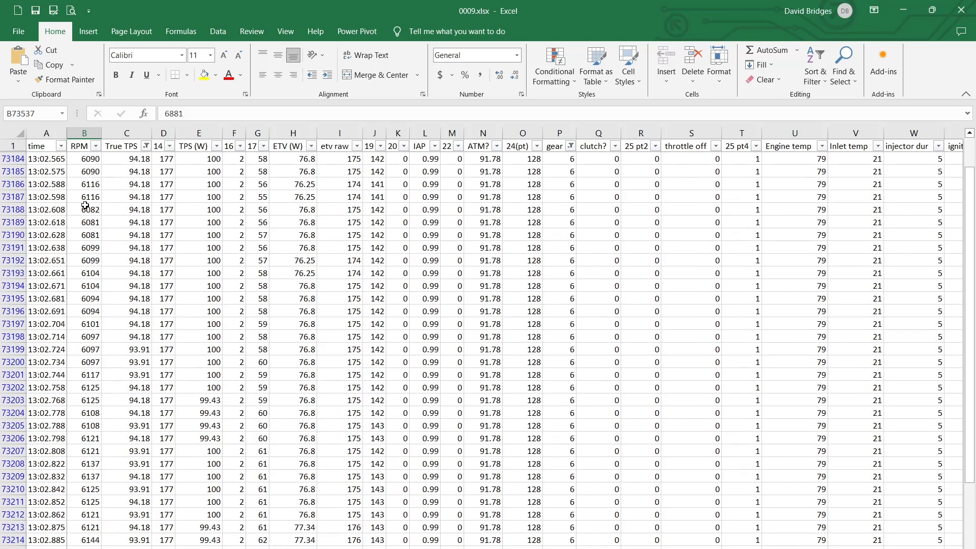
left_click_drag(85, 206, 91, 477)
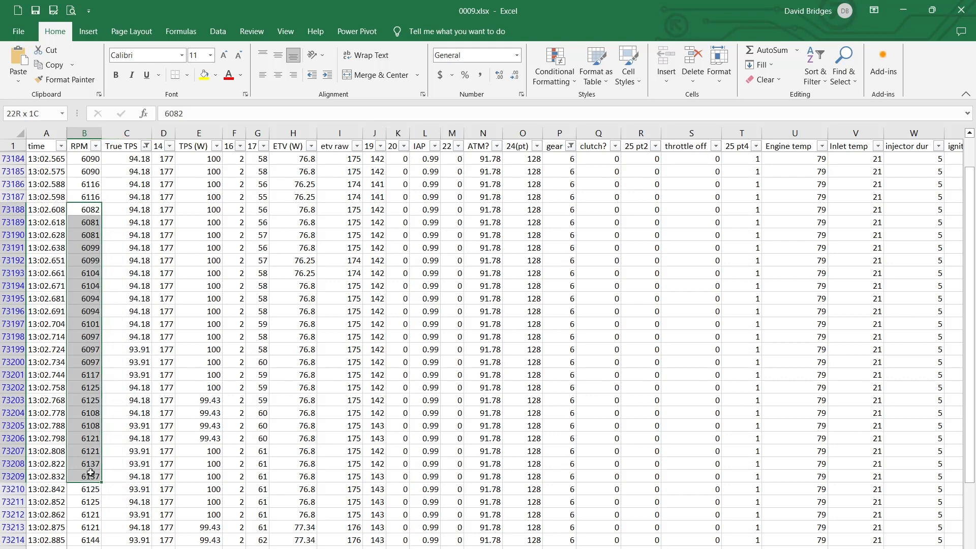
left_click(91, 476)
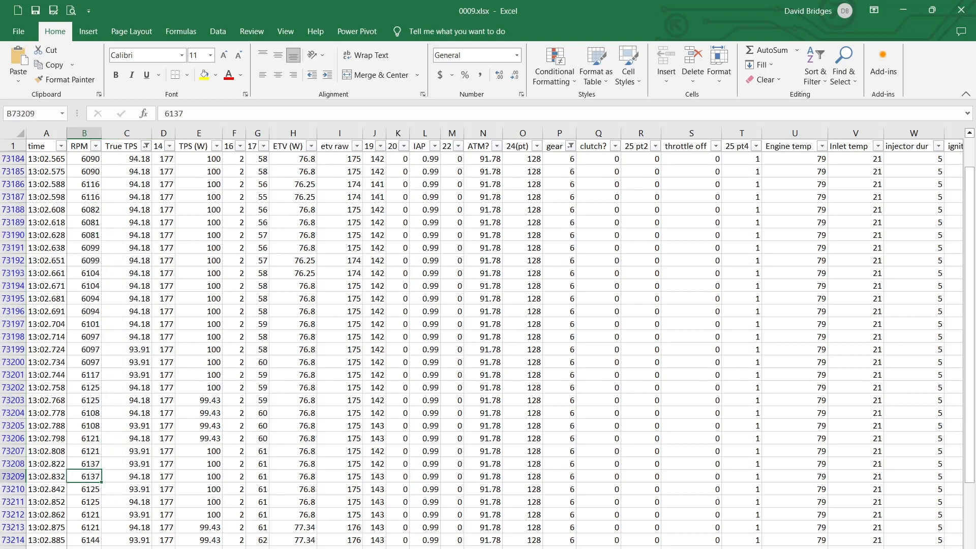
Switch to Woolich Racing Tuned and show the Electronic Throttle Valve map for Mode 1, Gear 6 in a maximized Other Maps window
key("alt+Tab")
key("alt+Tab")
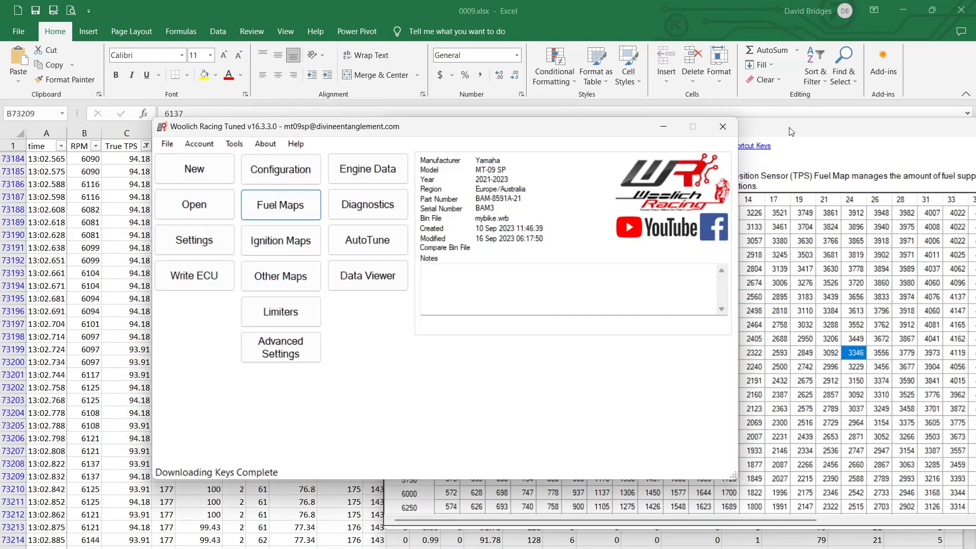
left_click(279, 276)
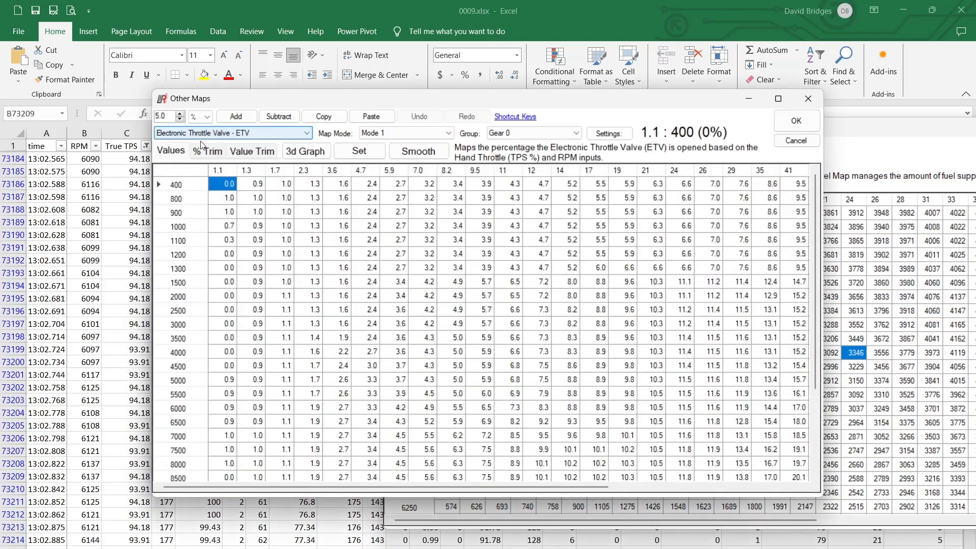
left_click(777, 99)
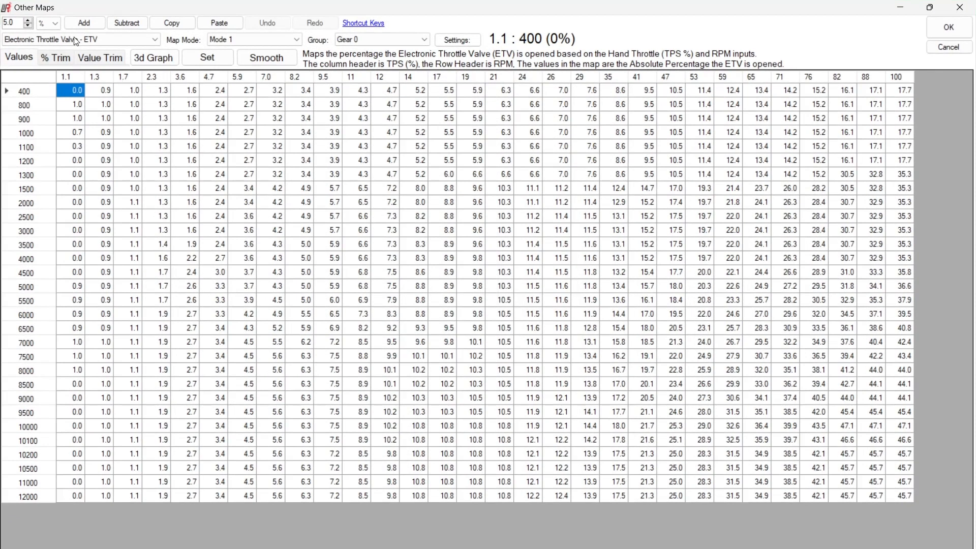
left_click(358, 38)
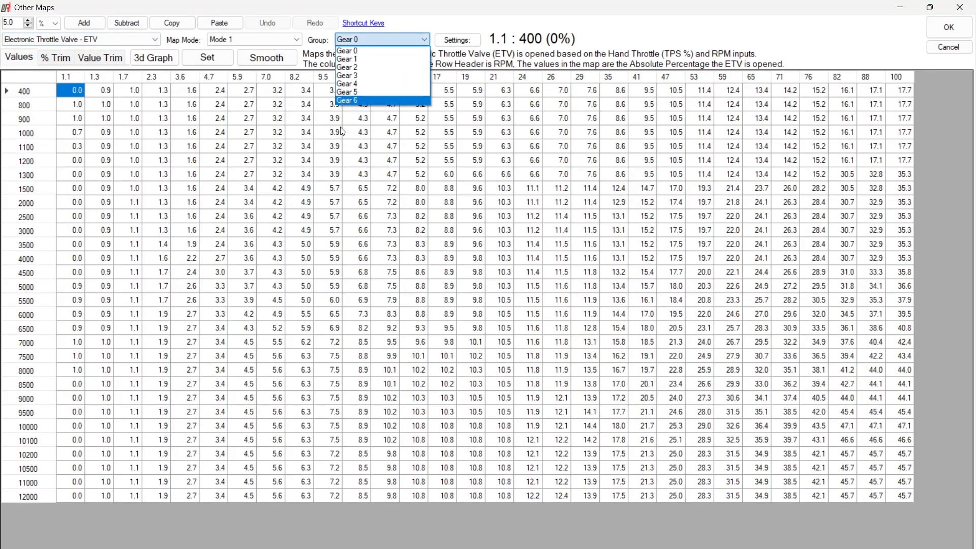
left_click(354, 101)
left_click(245, 40)
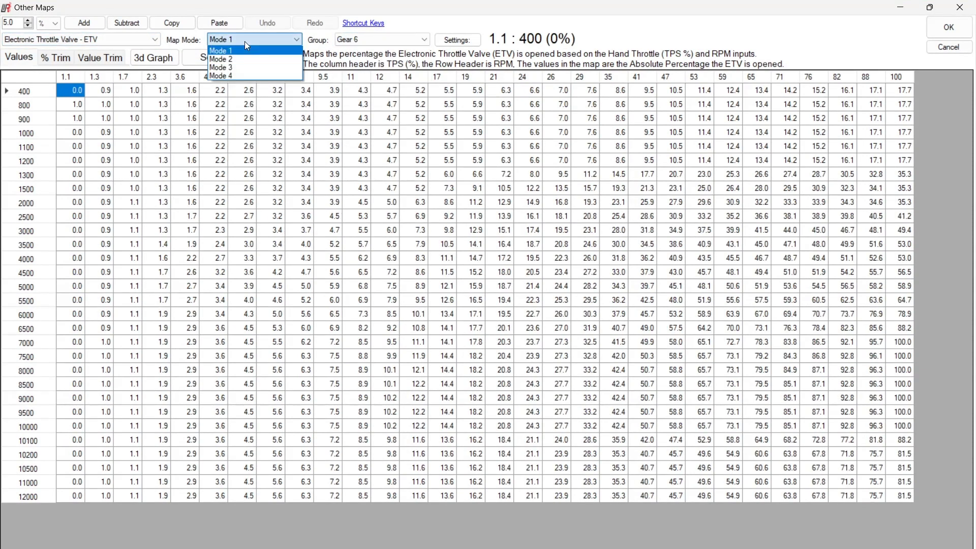
left_click(247, 51)
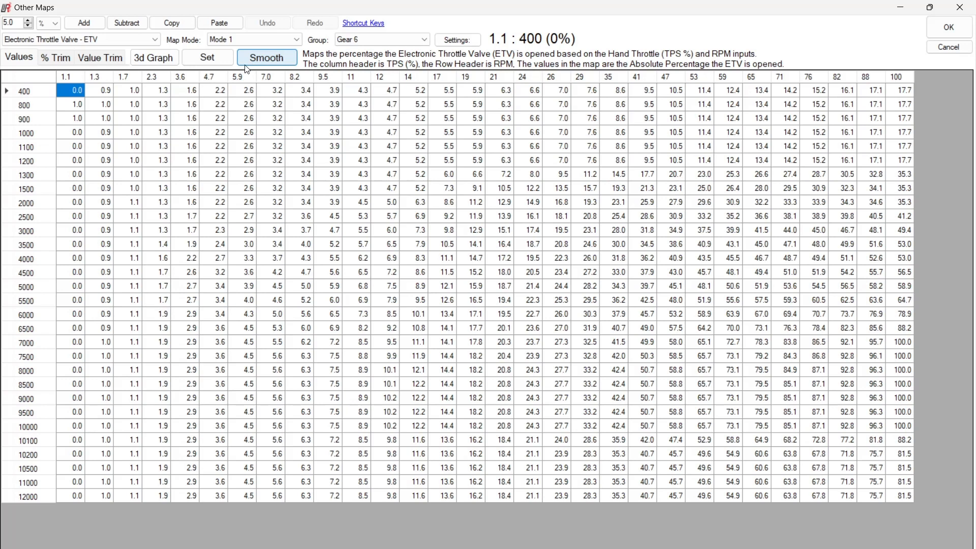
Point out the ETV cell at 100% TPS and 7000 rpm, and mark the 100% column from 4000 to 6500 rpm
left_click(902, 341)
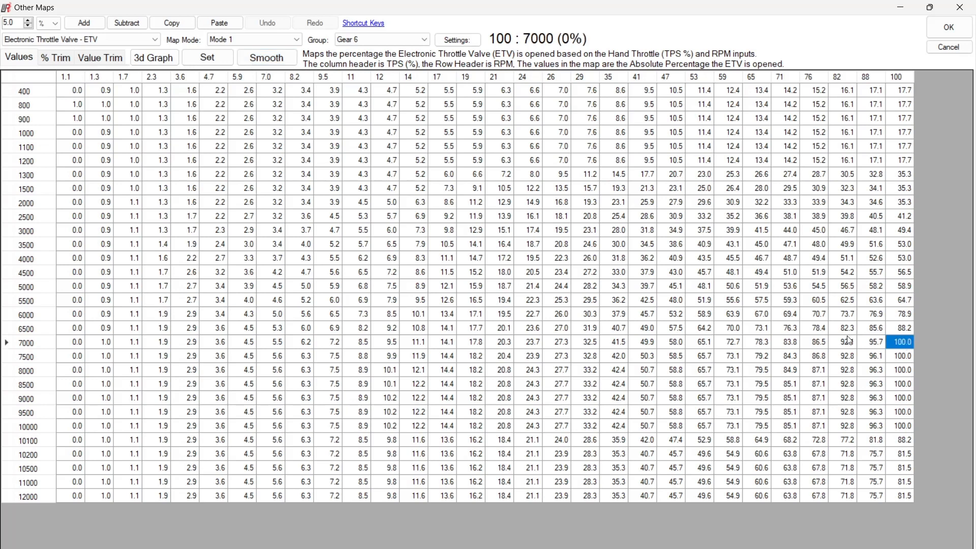
left_click(75, 286)
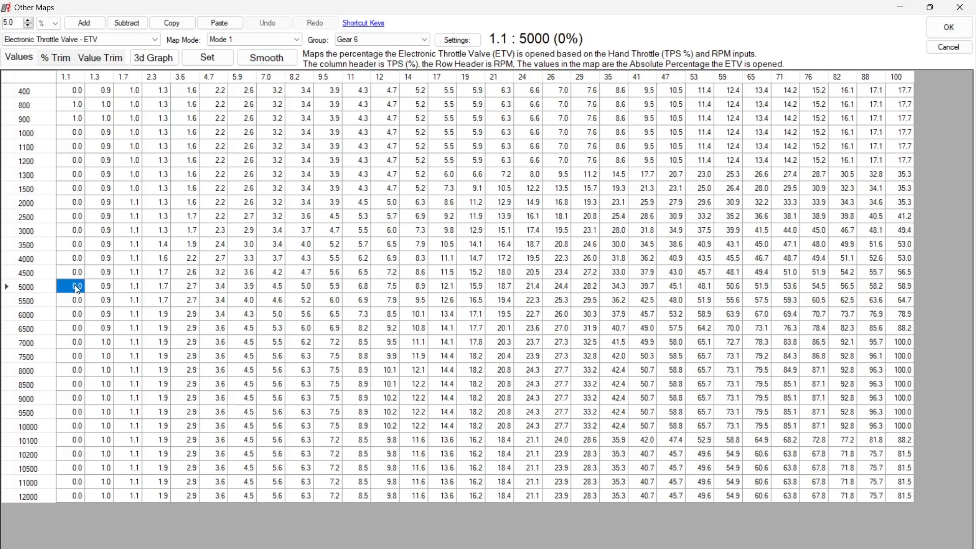
left_click(71, 259)
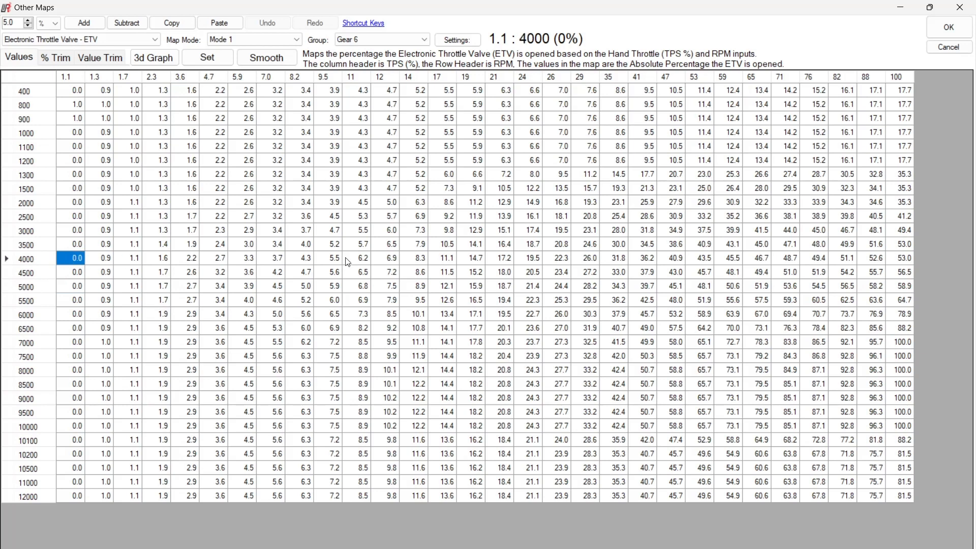
left_click(910, 260)
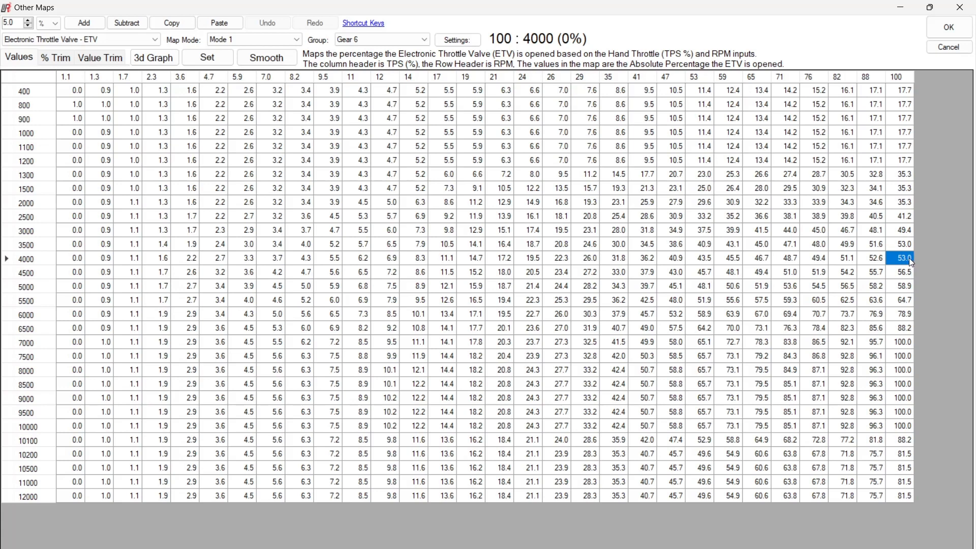
left_click_drag(909, 257, 904, 291)
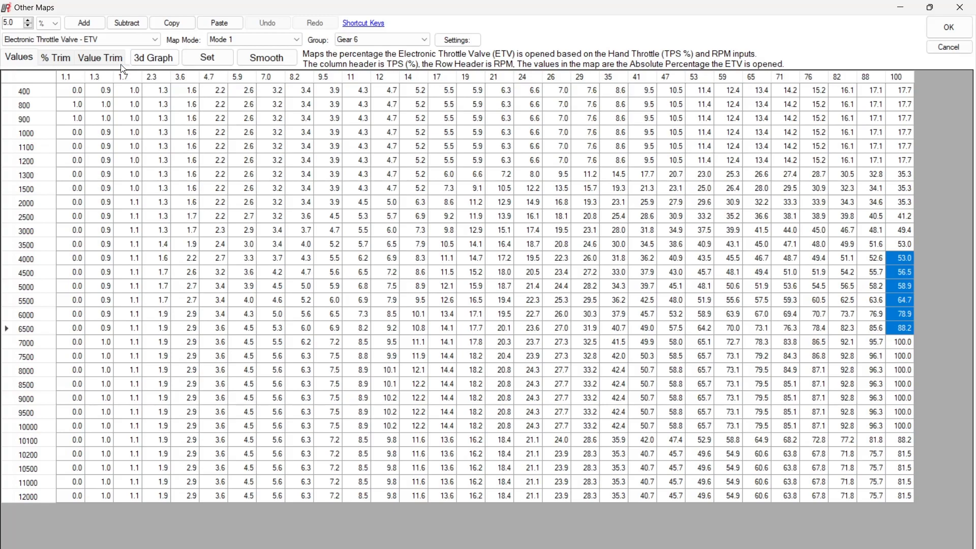
Display the Gear 6 ETV map as a 3D graph and inspect its surface along the 100% TPS edge
left_click(155, 57)
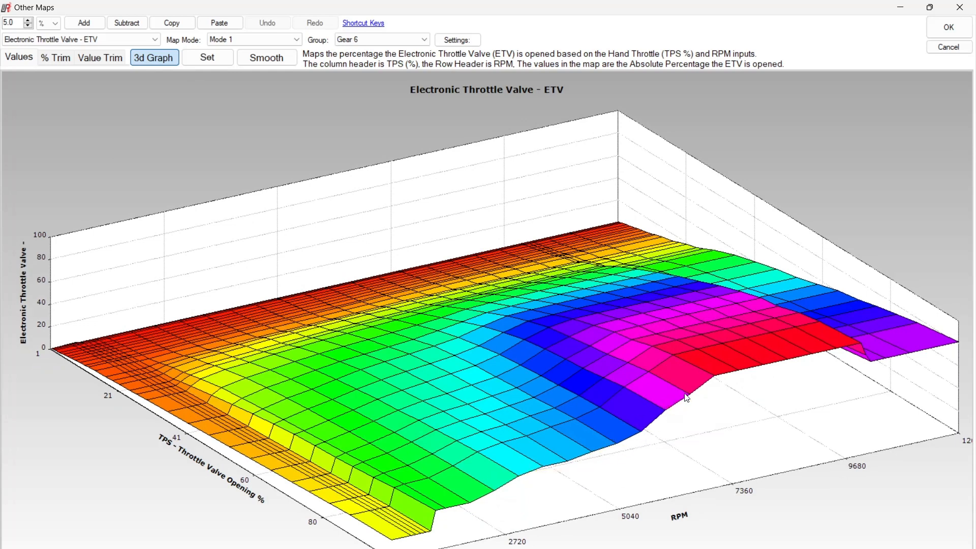
mouse_move(708, 381)
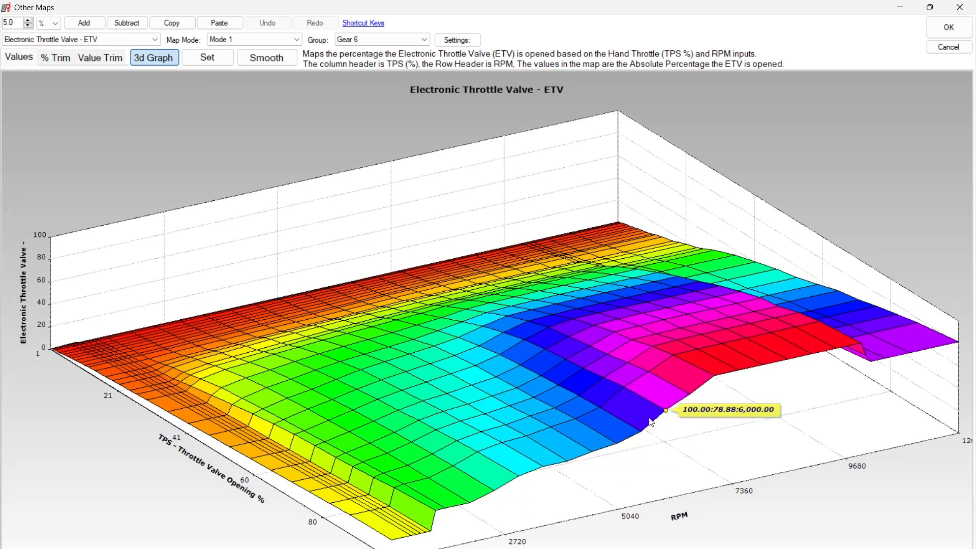
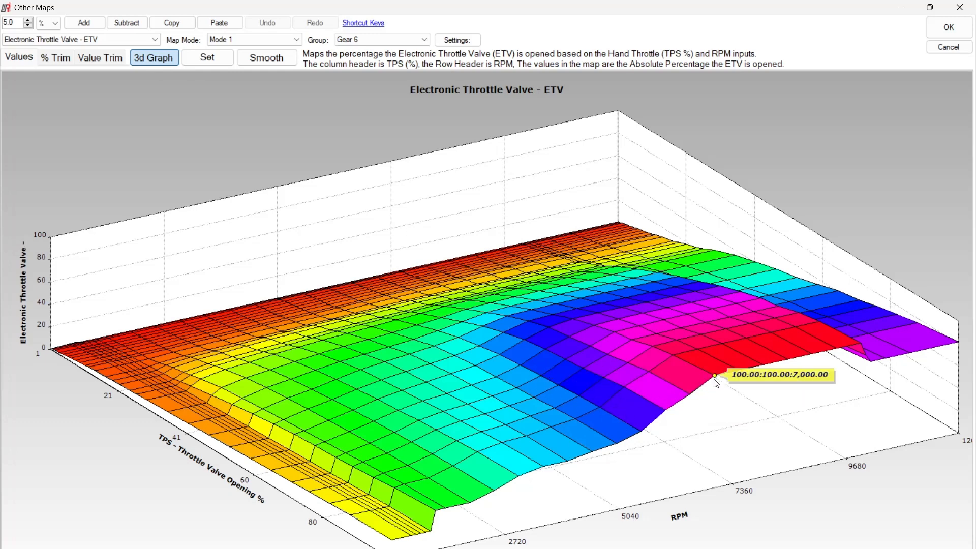
Open the fuel maps and display the TPS fuel map as a 3D graph
mouse_move(440, 511)
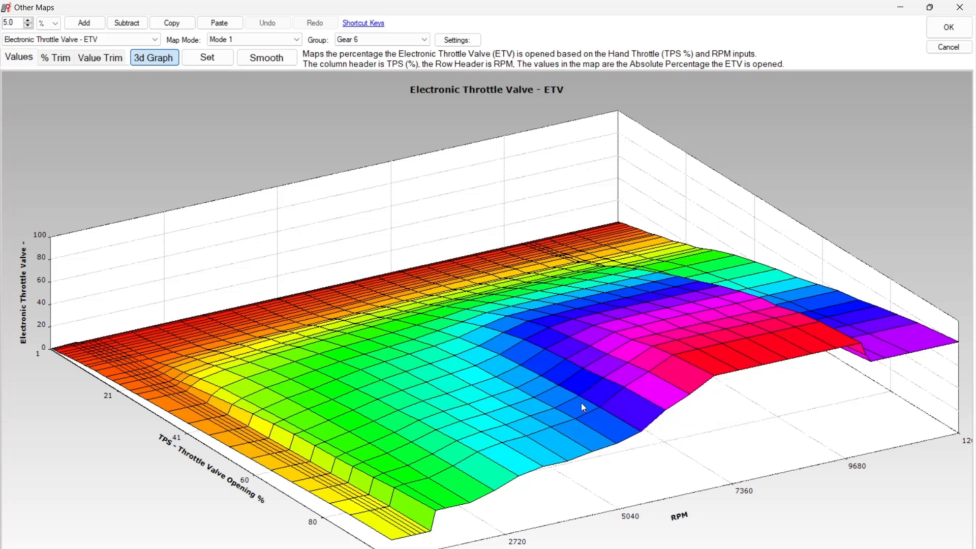
mouse_move(579, 401)
mouse_move(641, 433)
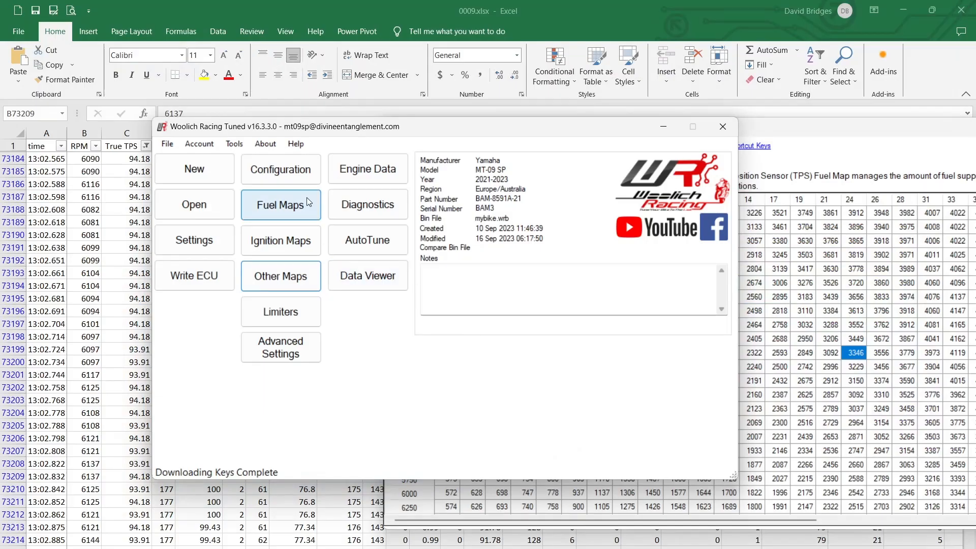
left_click(306, 198)
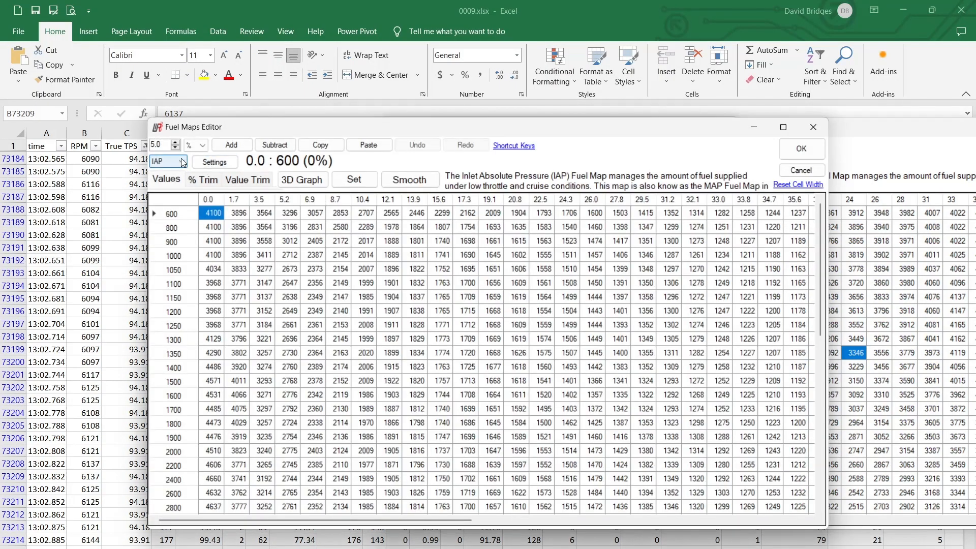
left_click(171, 181)
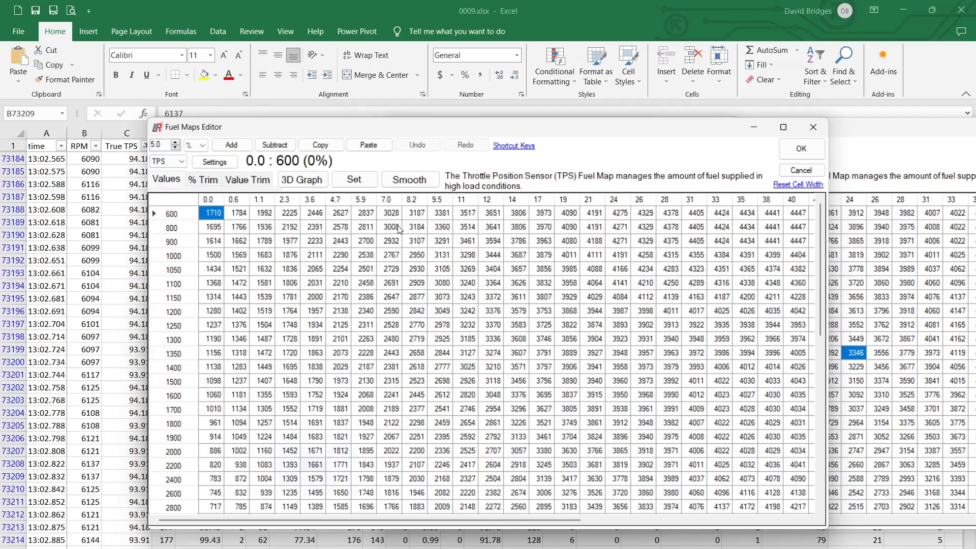
left_click(301, 179)
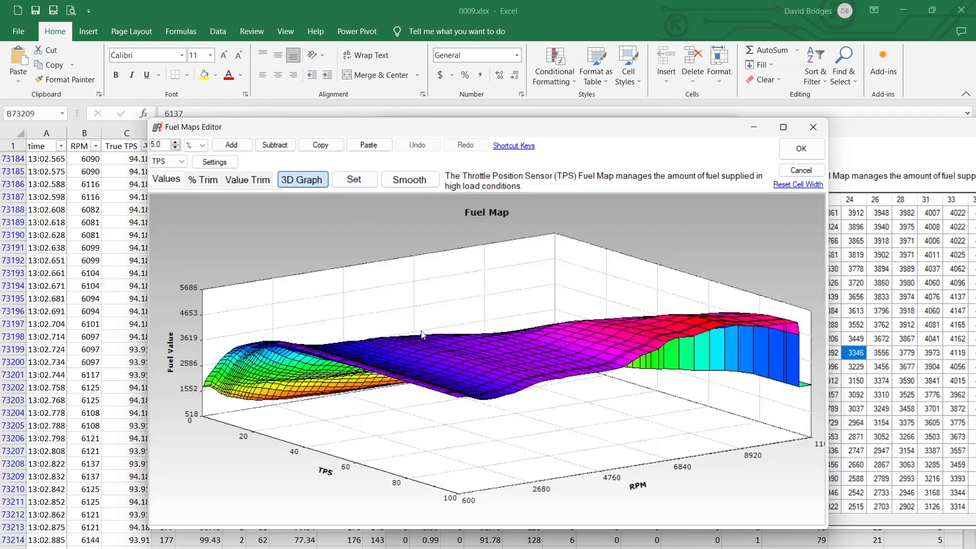
Maximize the fuel map graph and rotate it to examine the low-TPS, low-rpm corner of the surface
left_click_drag(380, 417, 386, 429)
left_click_drag(436, 433, 438, 426)
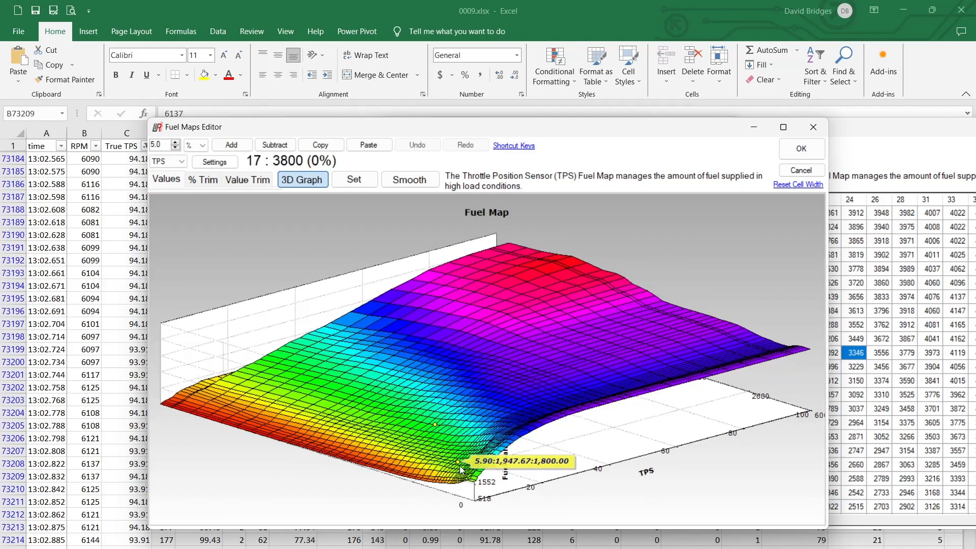
left_click(785, 132)
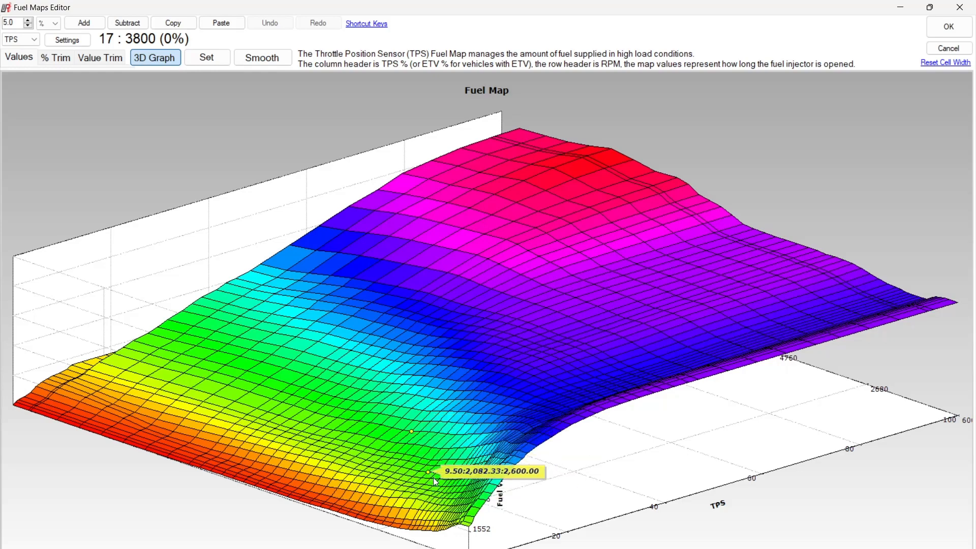
left_click_drag(508, 473, 492, 474)
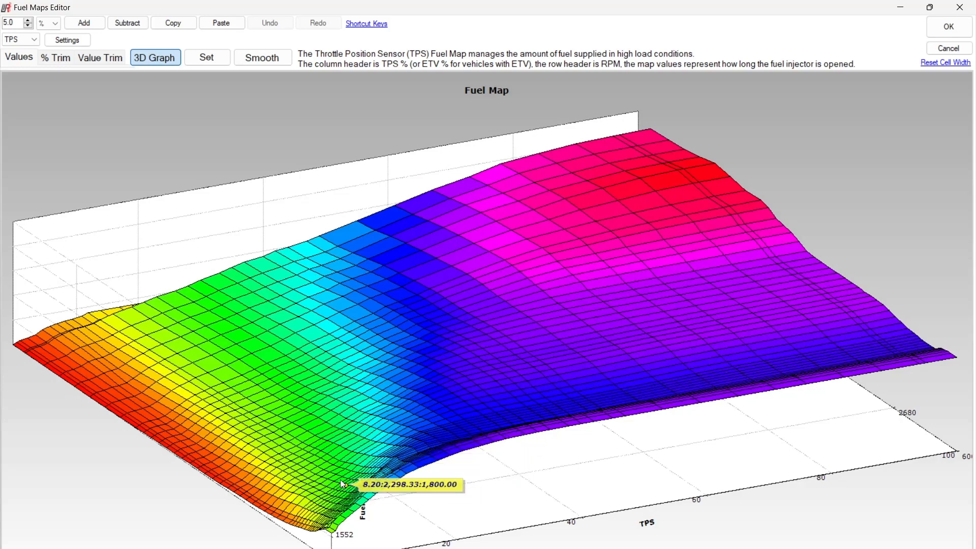
Compare the TPS fuel map's value trims, percentage trims and absolute values in 3D, and return to the table showing percentage trims
left_click(89, 58)
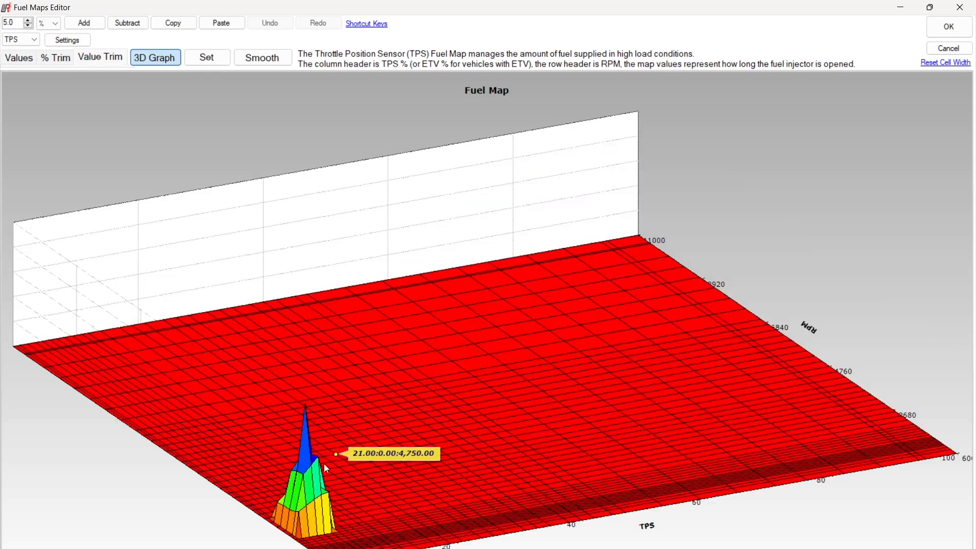
left_click(73, 59)
left_click(22, 58)
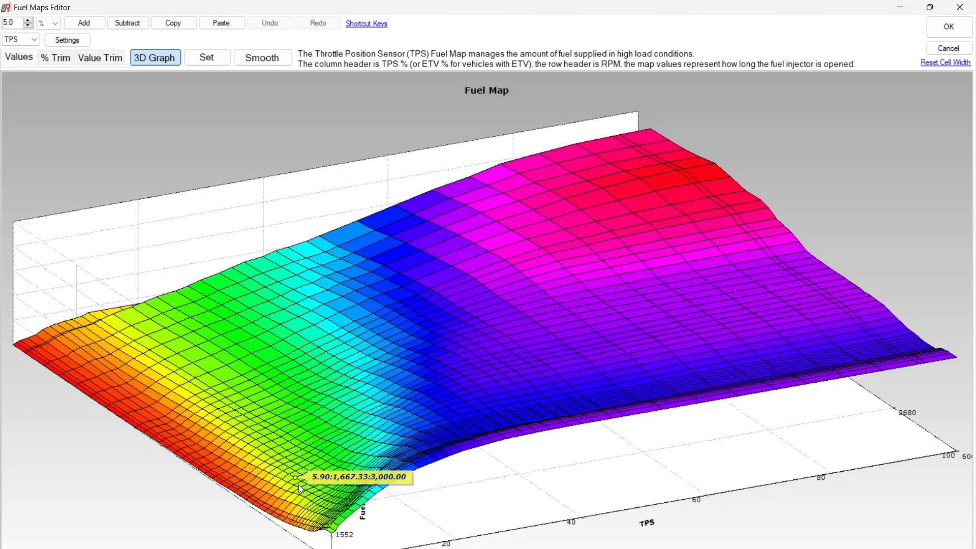
left_click(151, 57)
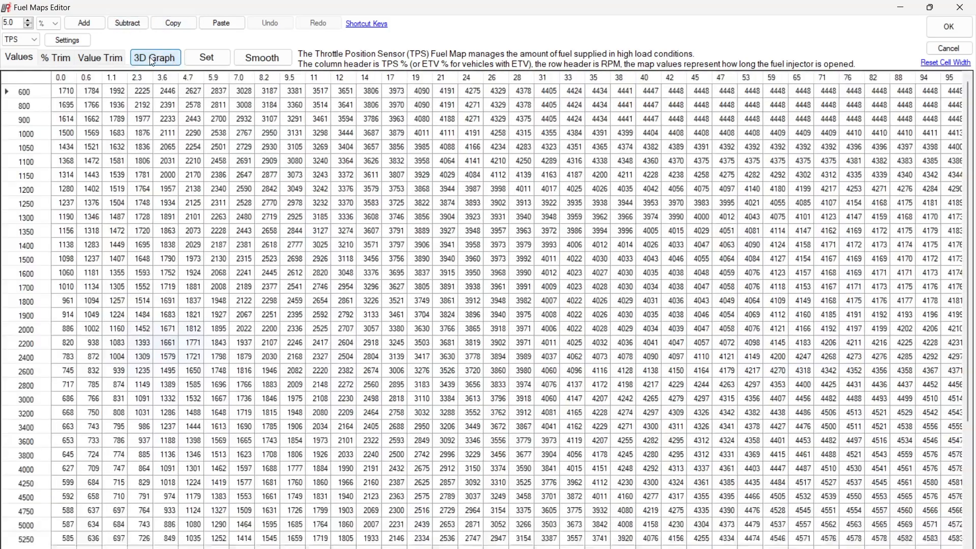
left_click(66, 61)
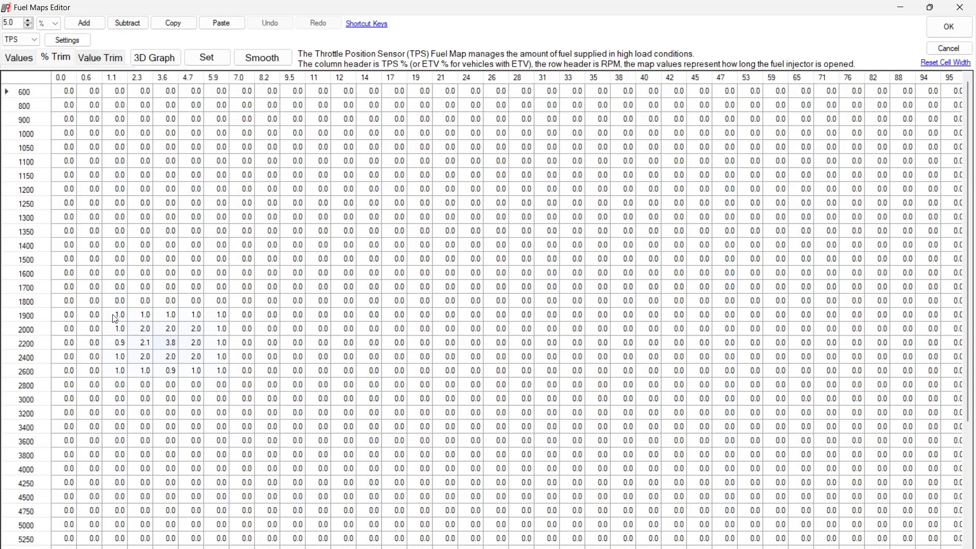
Mark the trimmed block at 1.1 to 5.9% TPS, 1900 to 2600 rpm, and compare its trims and absolute values, including the 3.6%, 2200 rpm cell
left_click_drag(113, 315, 217, 367)
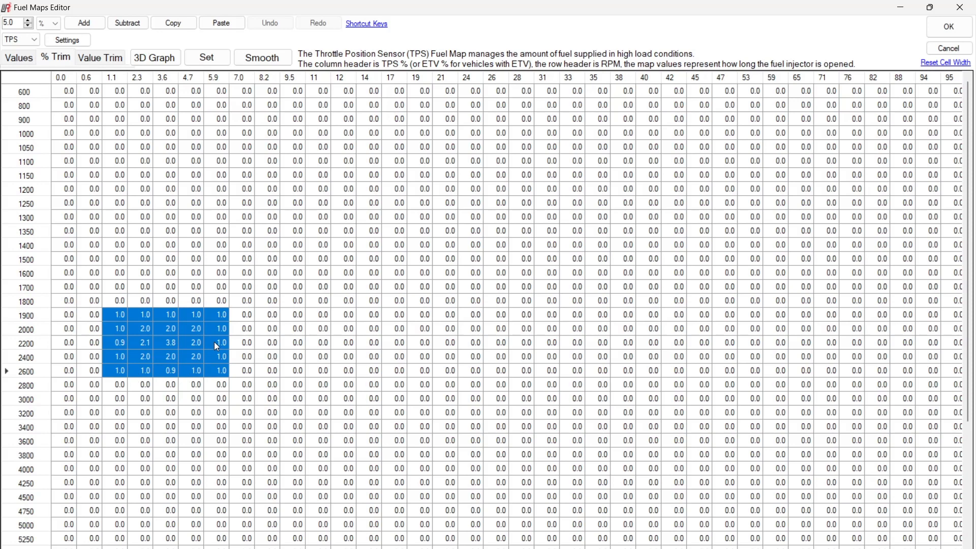
left_click(16, 60)
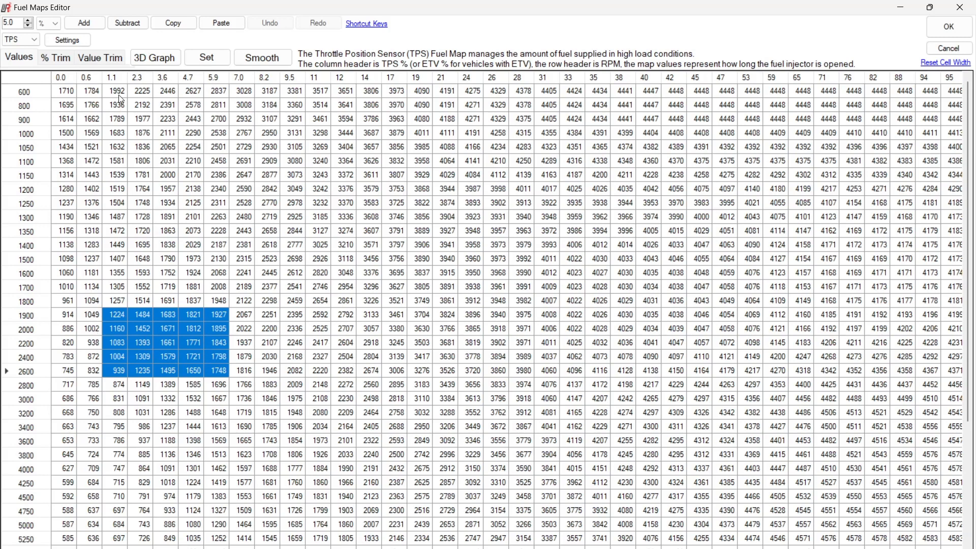
left_click(101, 59)
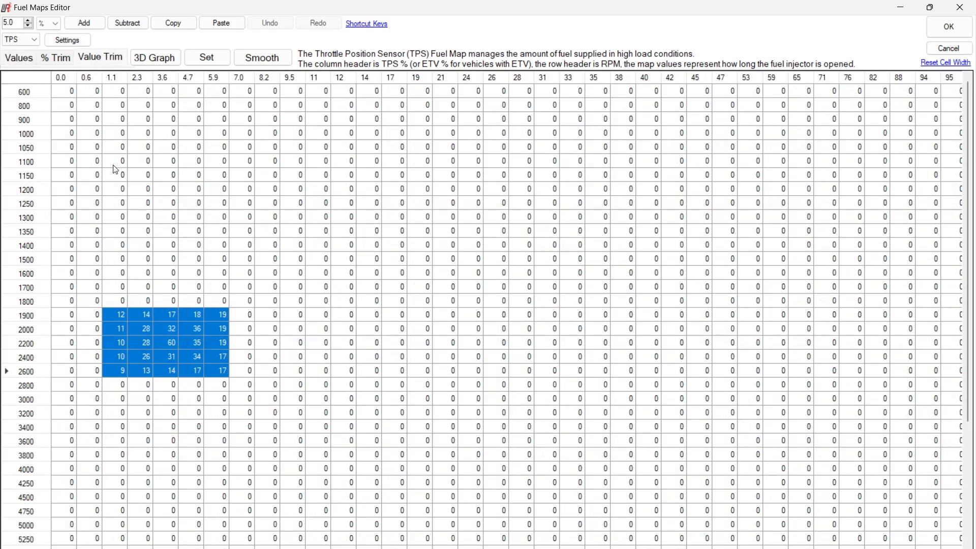
left_click(59, 59)
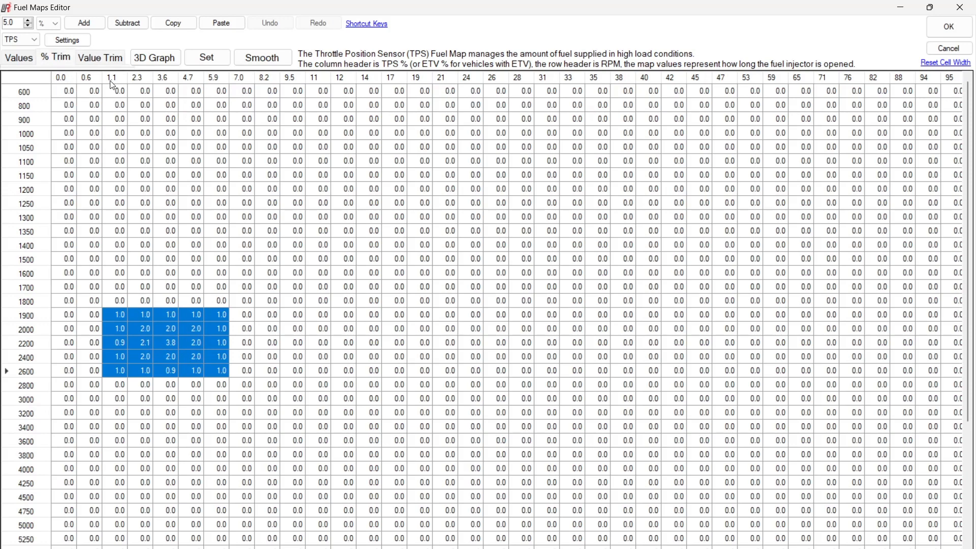
left_click(85, 60)
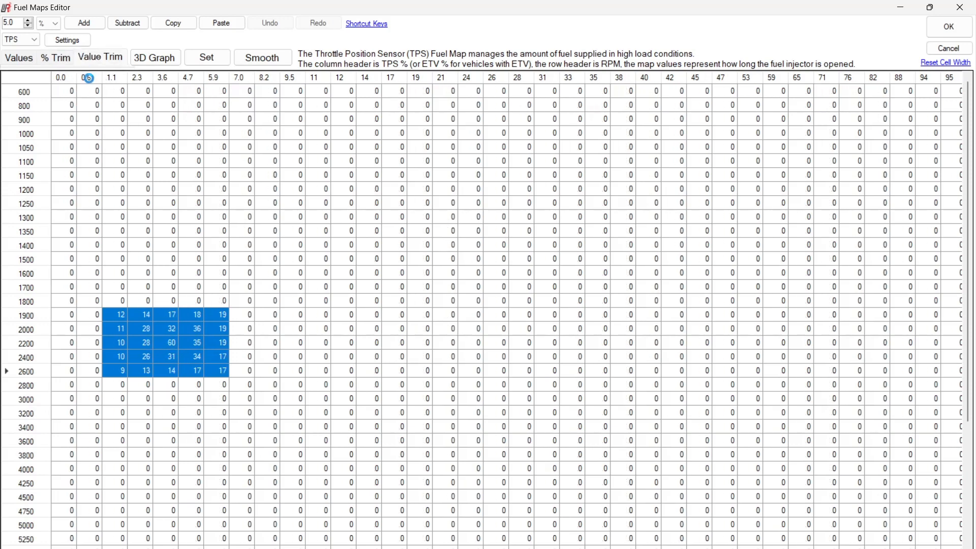
left_click(172, 342)
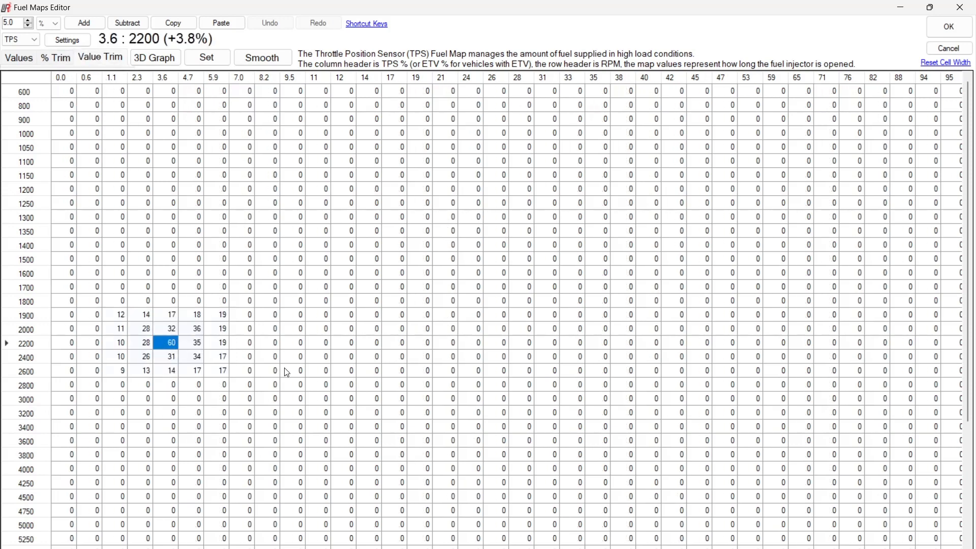
left_click(17, 58)
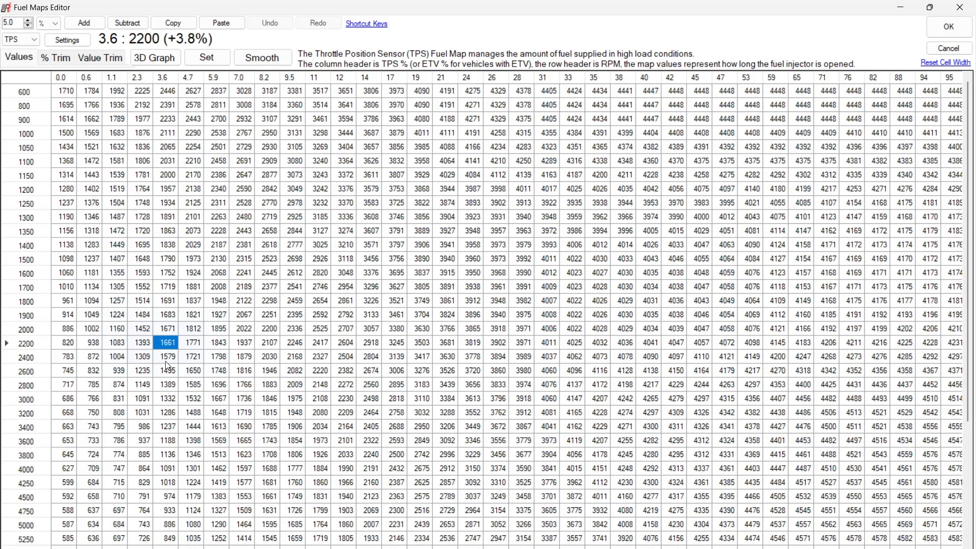
Review the map's absolute values, percentage trims and value trims once more as 3D graphs, ending in the value trim table
left_click(155, 57)
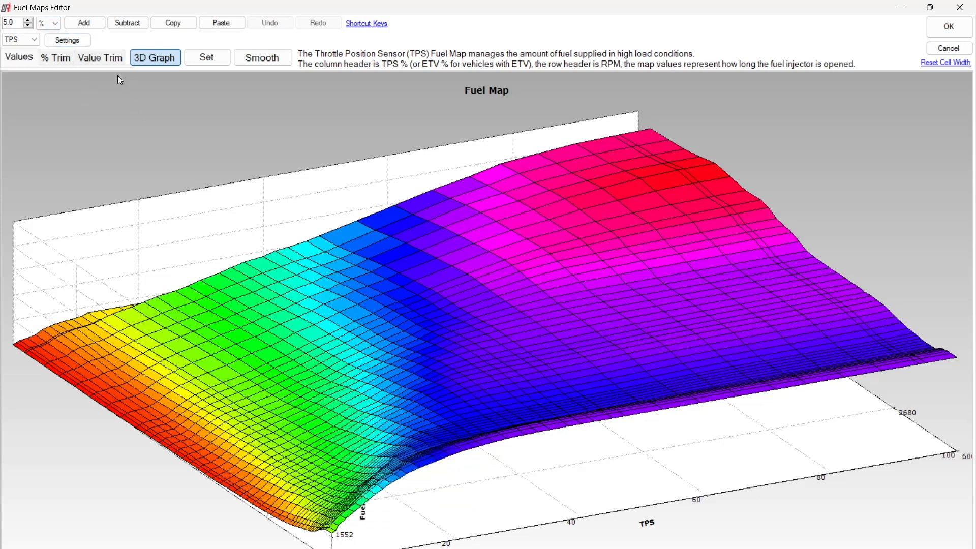
left_click(66, 63)
left_click(103, 58)
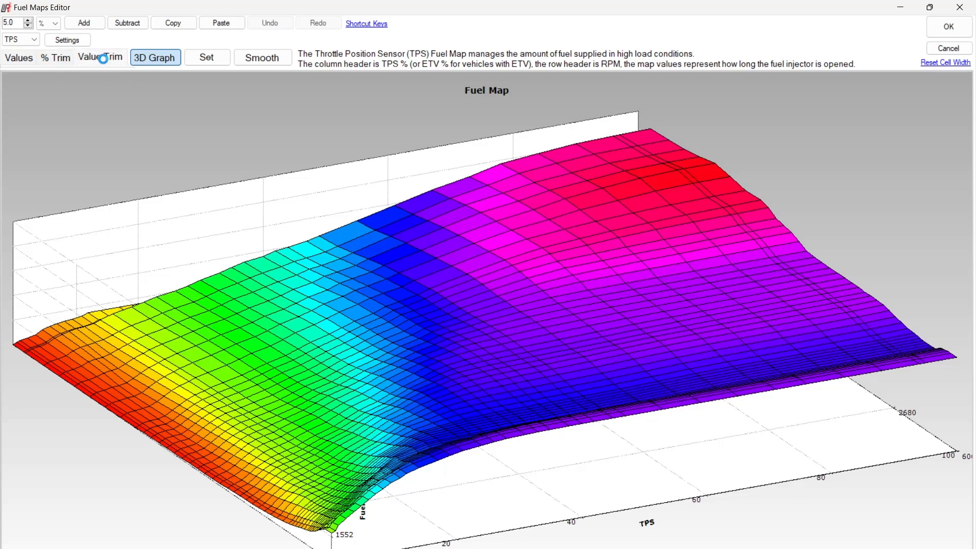
left_click(168, 60)
Copy the value trims for 1.1 to 5.9% TPS, 1900 to 2600 rpm into the scratchpad.xlsx workbook in Excel, starting at cell G20
left_click_drag(228, 376, 122, 312)
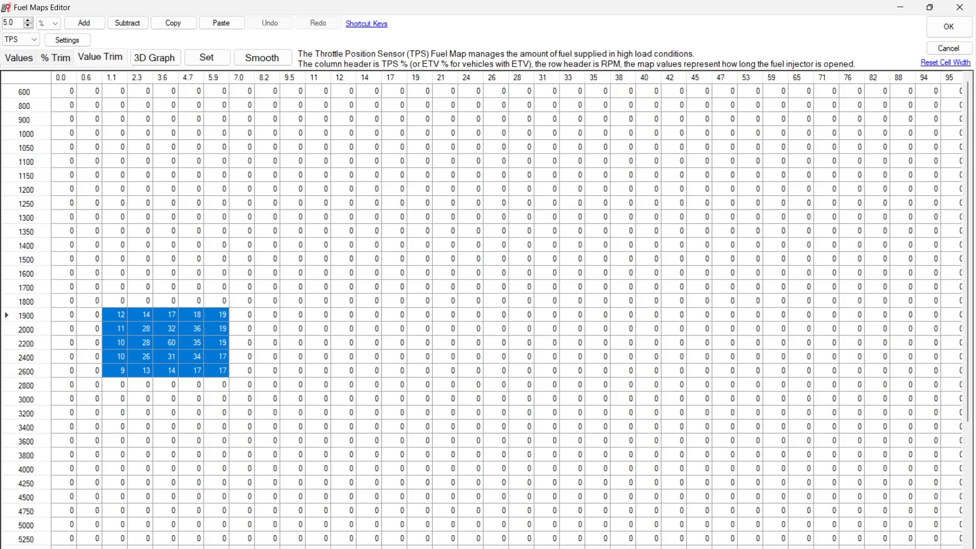
key("alt+Tab")
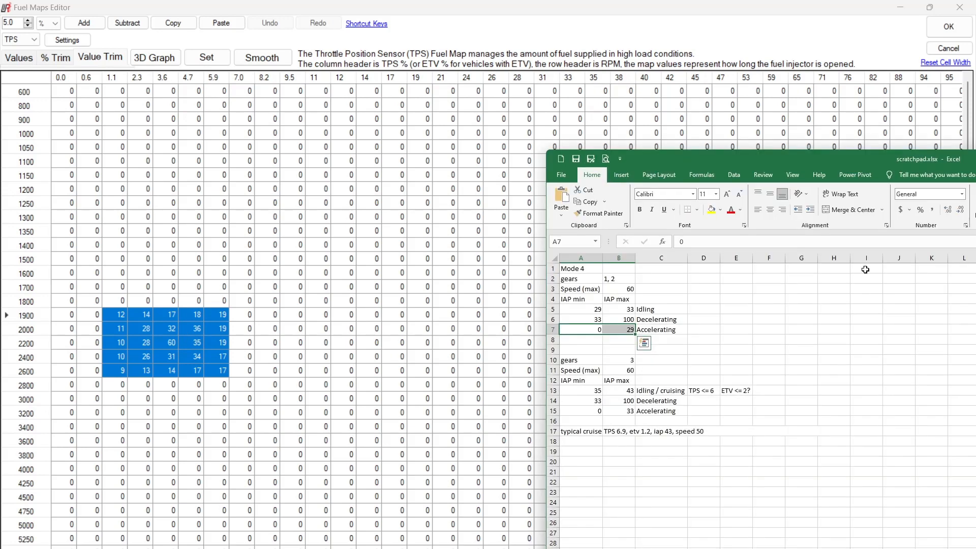
left_click_drag(598, 154, 376, 69)
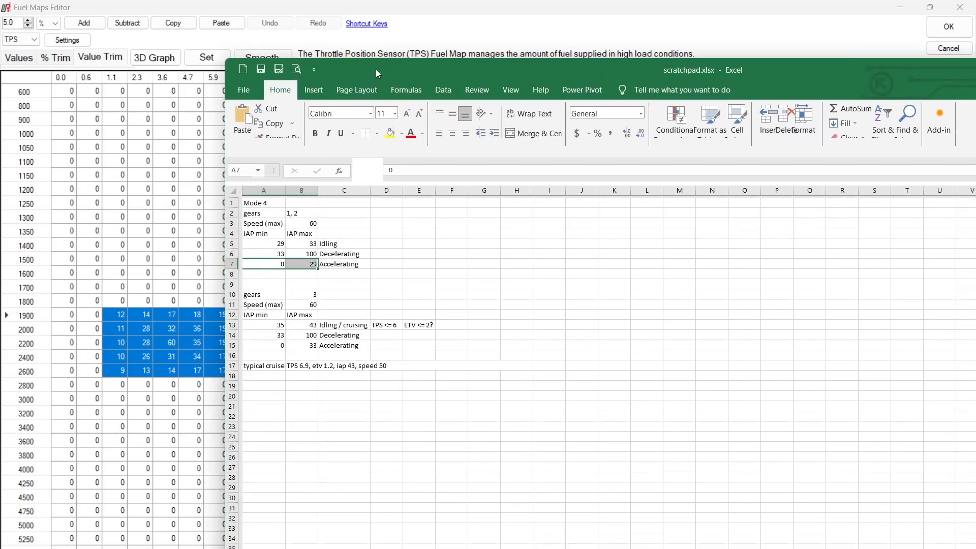
left_click(533, 424)
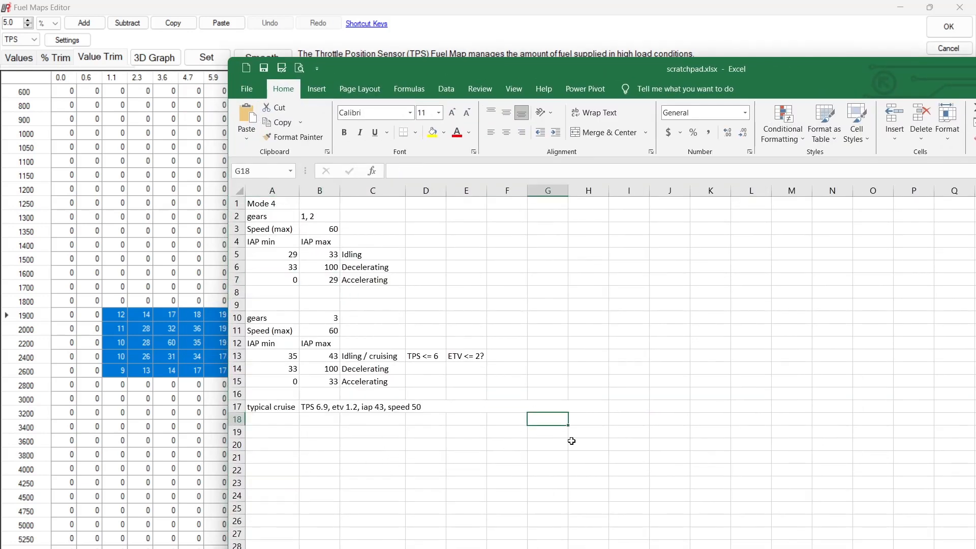
left_click(558, 442)
key("ctrl+c")
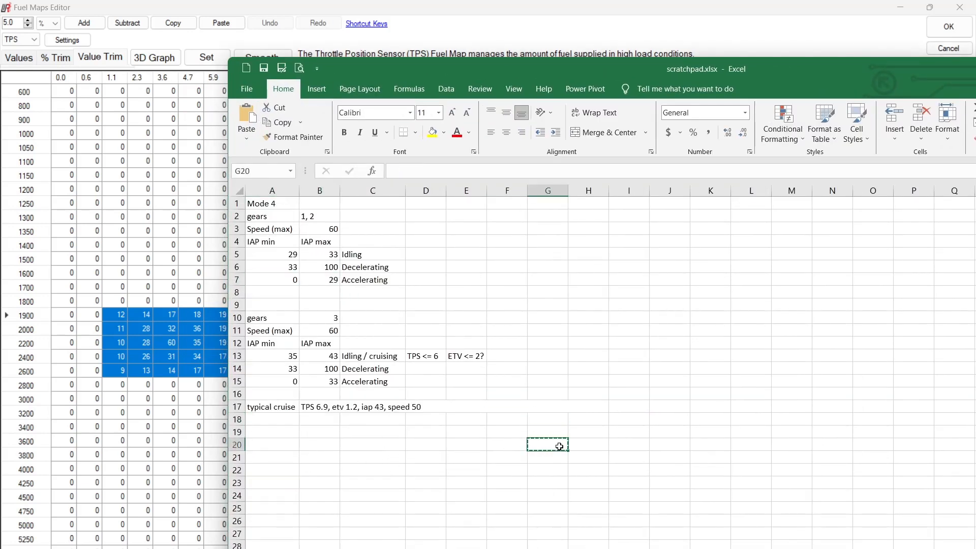
key("alt+Tab")
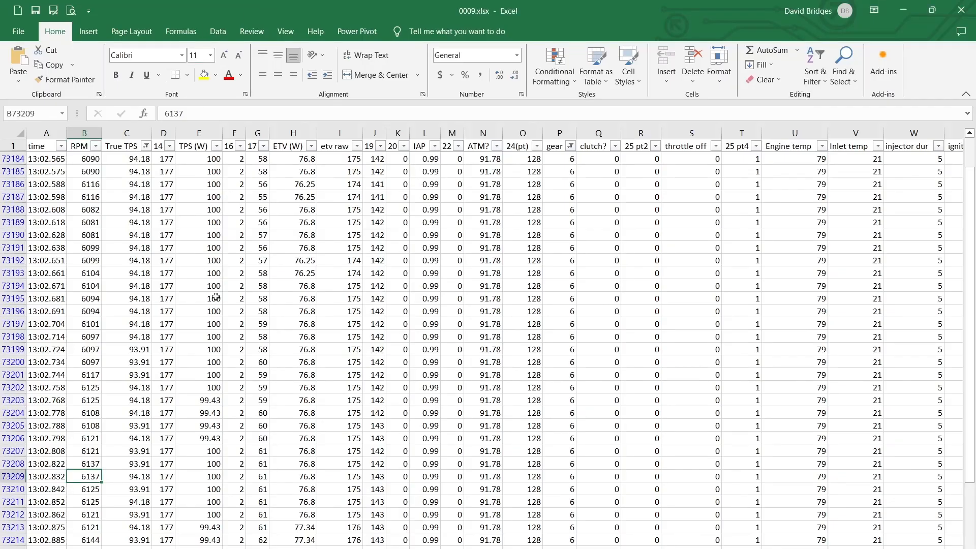
left_click(903, 10)
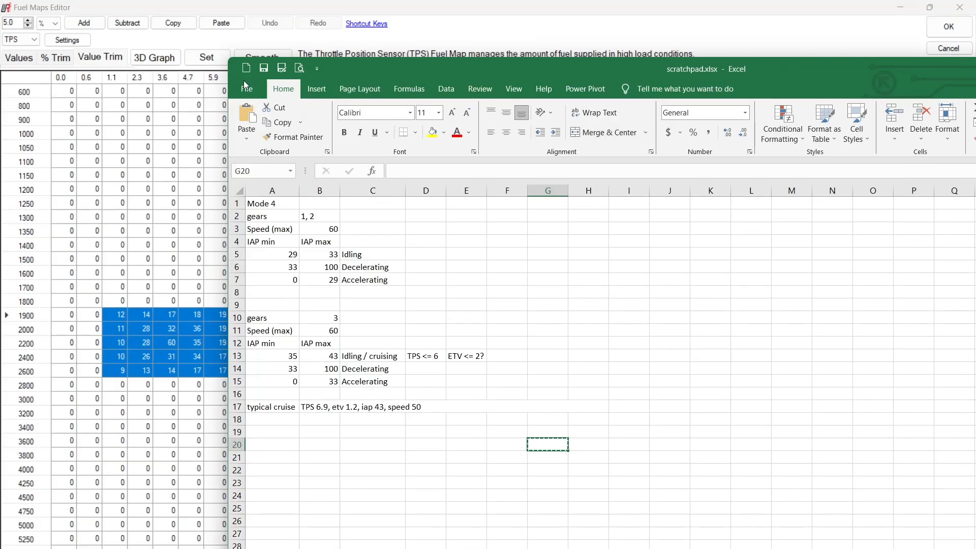
left_click(359, 8)
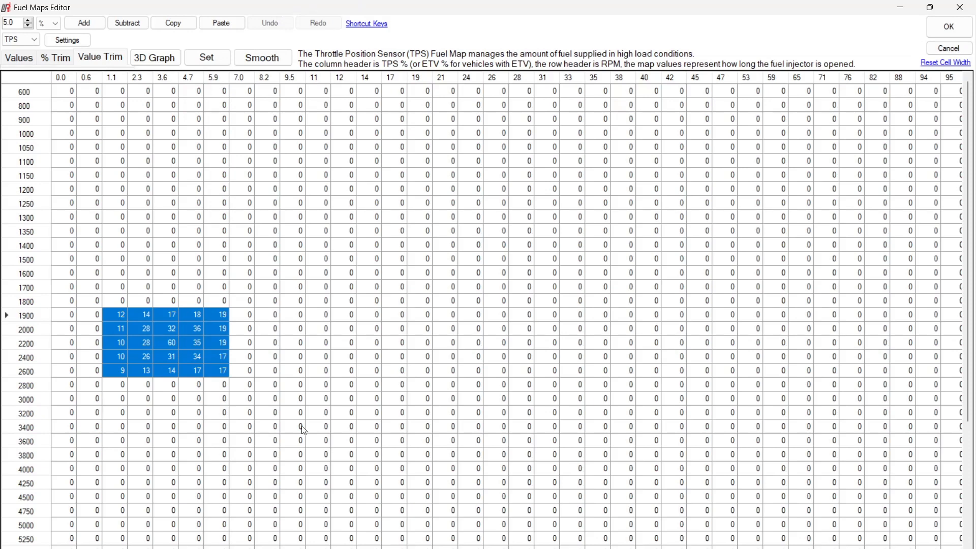
key("alt+Tab")
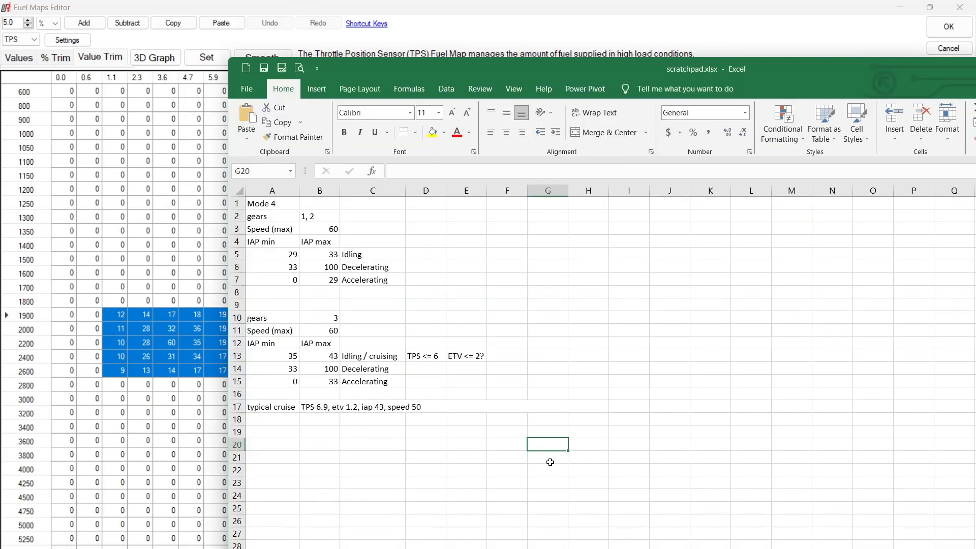
key("ctrl+v")
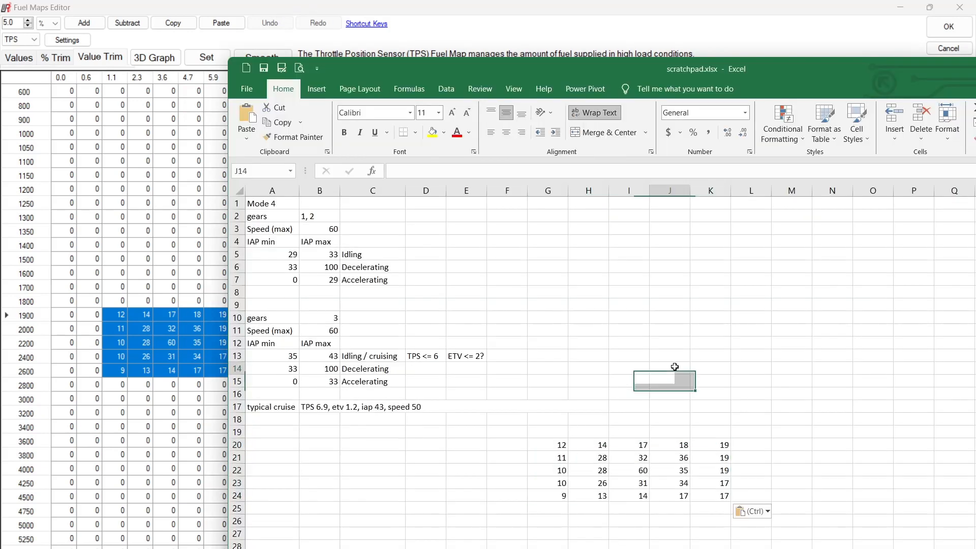
Switch back to the Fuel Maps Editor and try to paste the copied trims over the selected value trim block
left_click(211, 5)
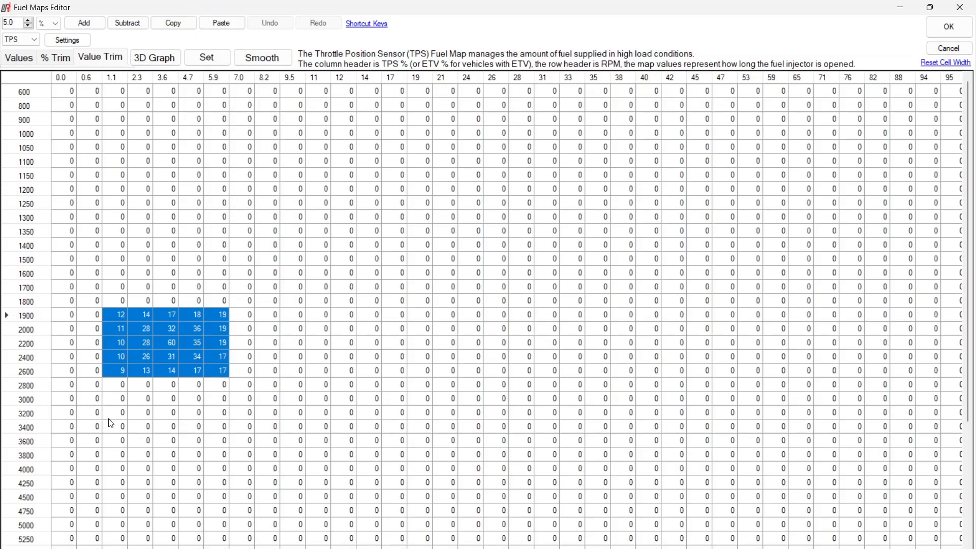
key("ctrl+v")
key("ctrl+v")
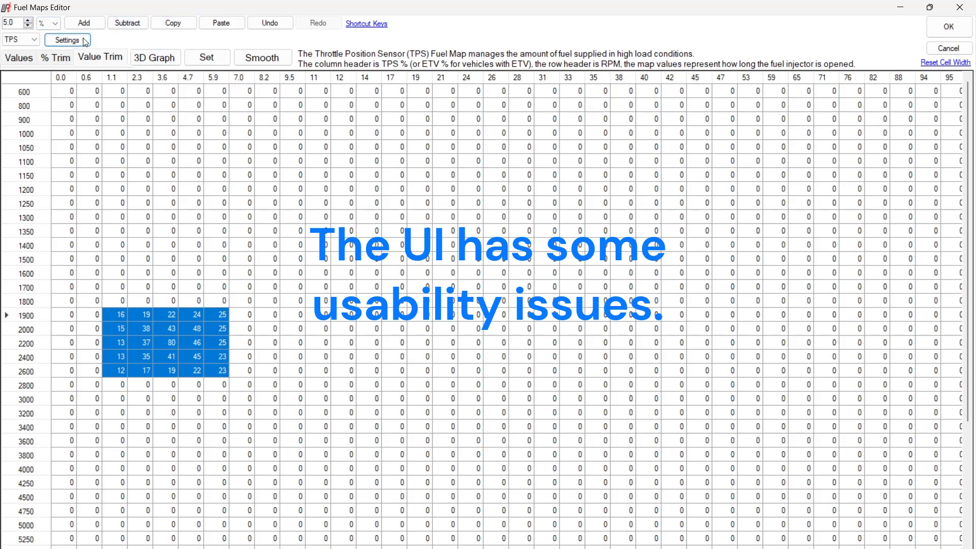
Set the value trim to 0 for the whole selected block at 1.1 to 5.9% TPS, 1900 to 2600 rpm
left_click(207, 58)
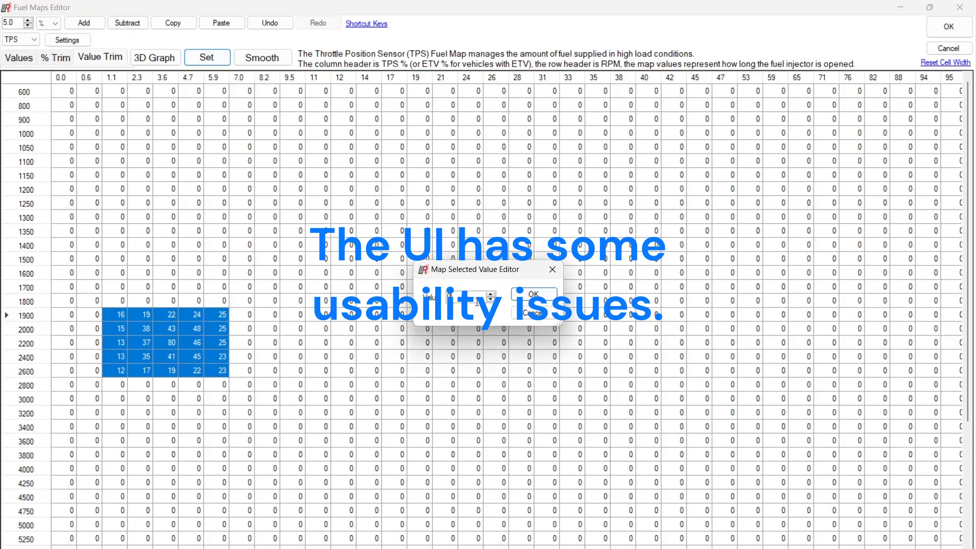
type("0")
left_click(531, 294)
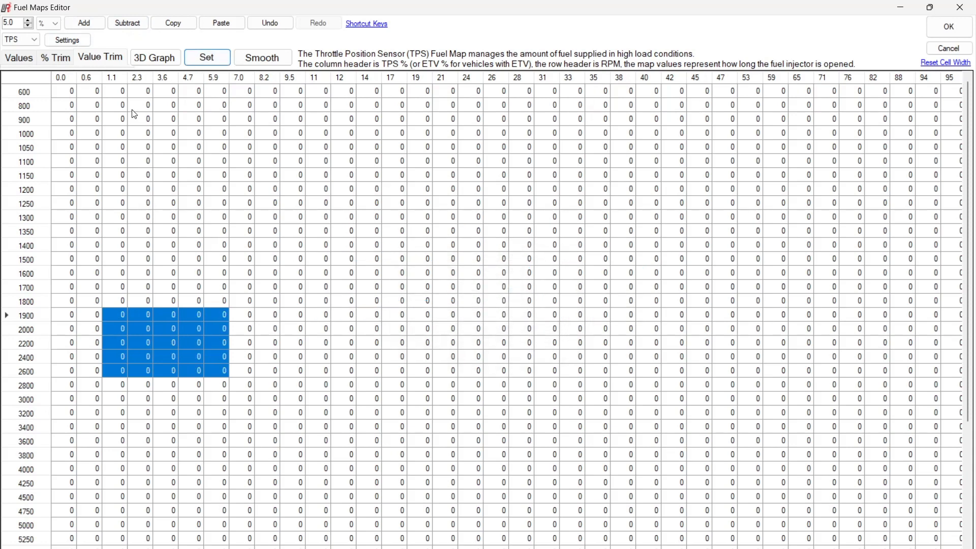
View the TPS fuel map's absolute values as a 3D graph and examine the surface from several angles
left_click(151, 55)
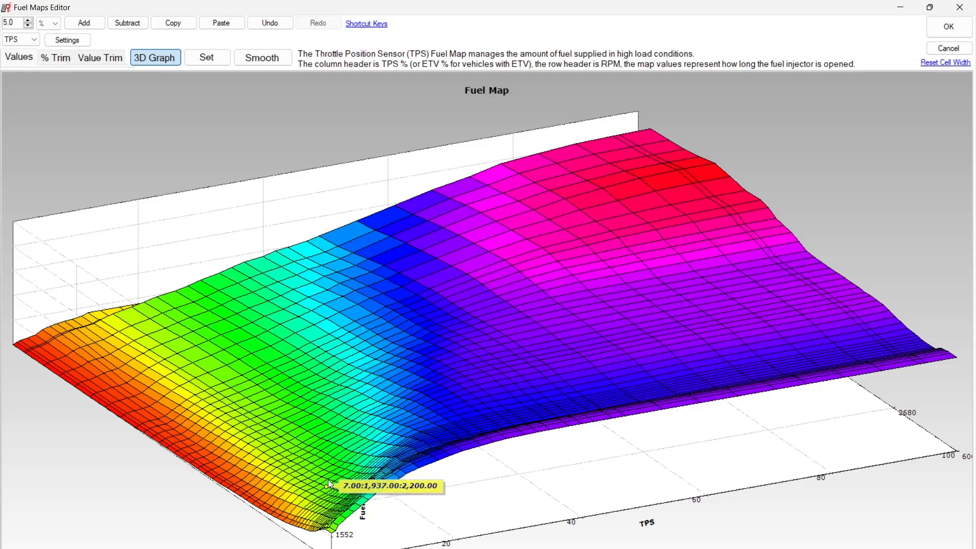
left_click_drag(477, 490, 496, 488)
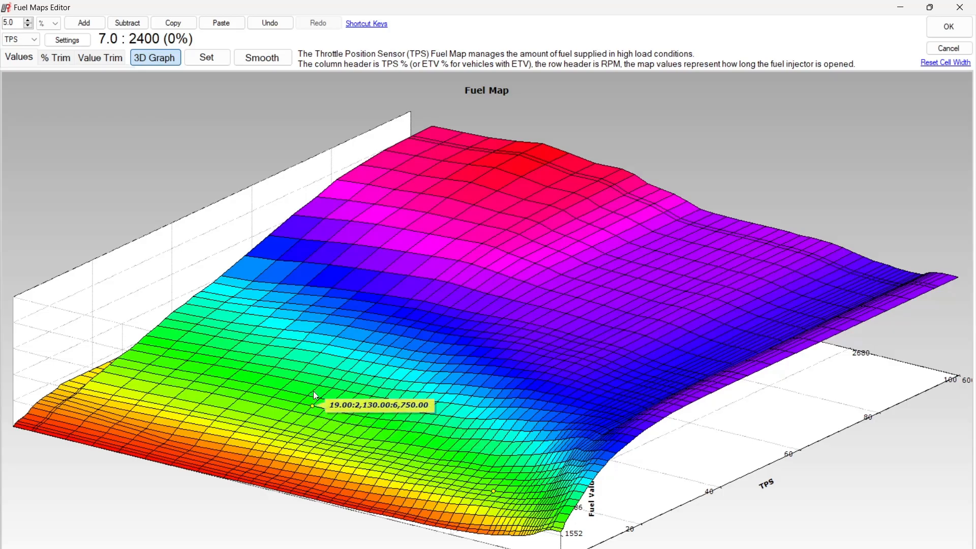
left_click_drag(307, 389, 283, 469)
left_click_drag(231, 394, 199, 295)
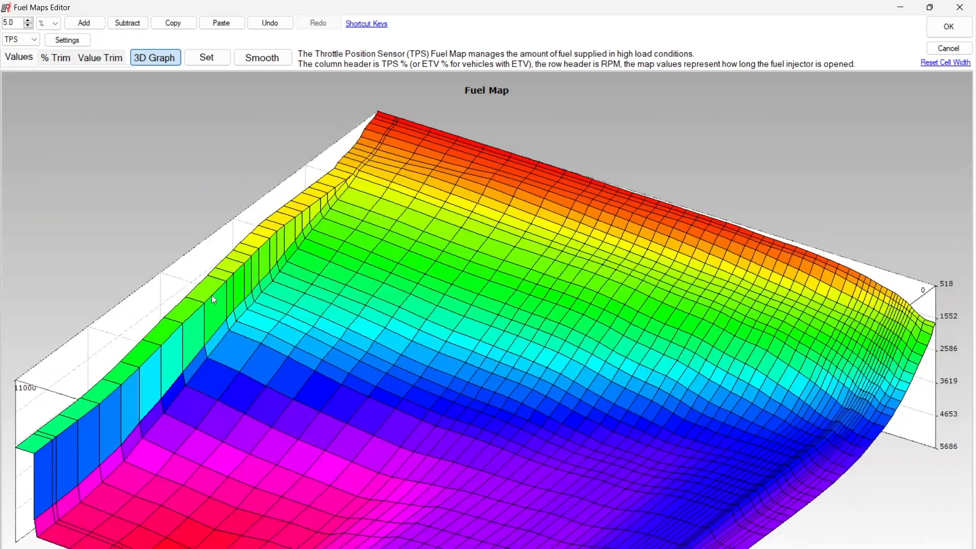
left_click(175, 64)
left_click(175, 64)
mouse_move(620, 286)
left_click_drag(617, 281, 602, 408)
left_click_drag(156, 368, 31, 433)
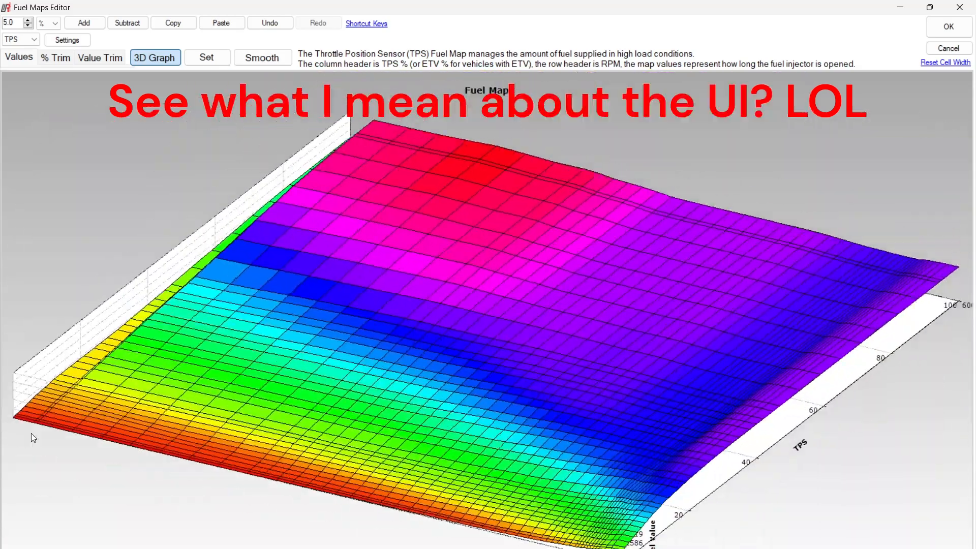
left_click_drag(684, 400, 676, 376)
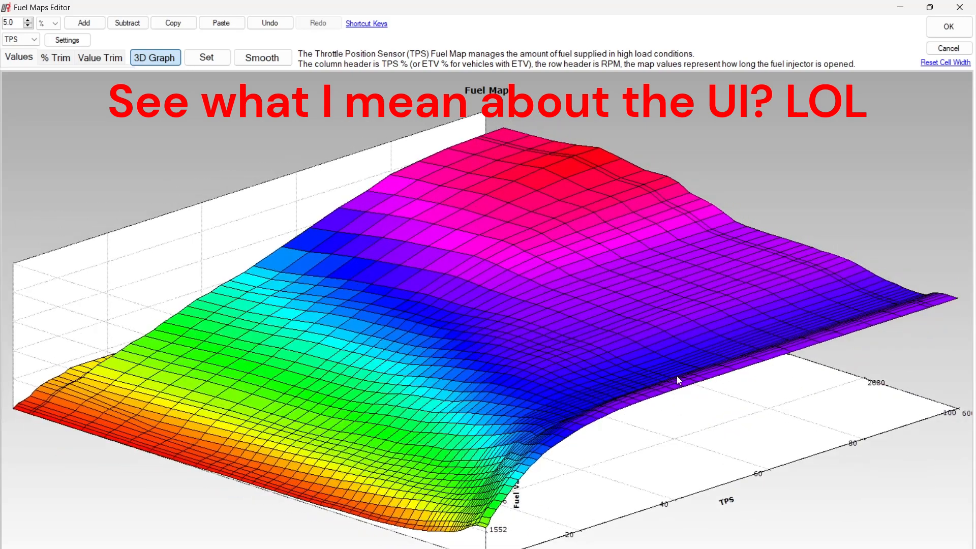
mouse_move(673, 459)
left_mouse_down()
mouse_move(666, 463)
mouse_move(674, 466)
left_mouse_up()
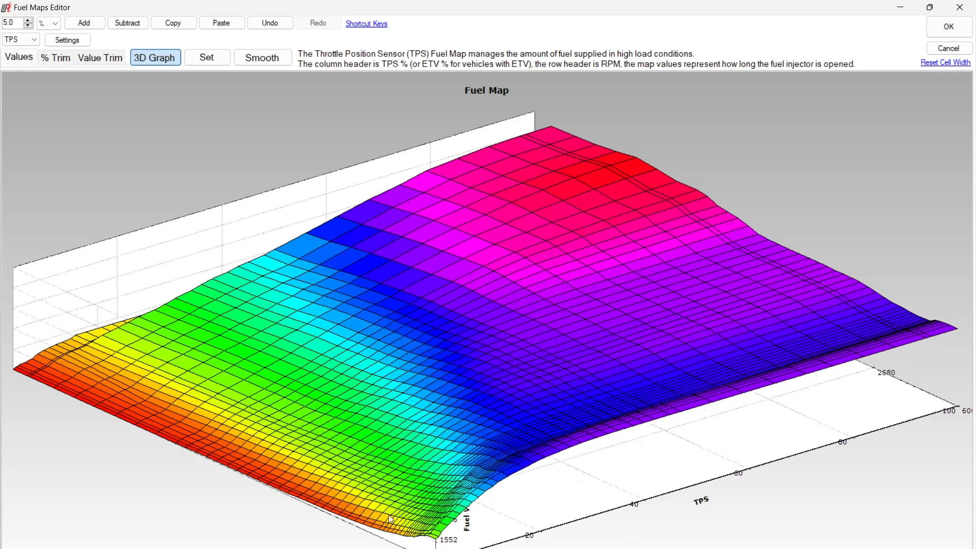
Examine the TPS map's value trims as a 3D graph and table, and check the percentage trim table as well
left_click(99, 63)
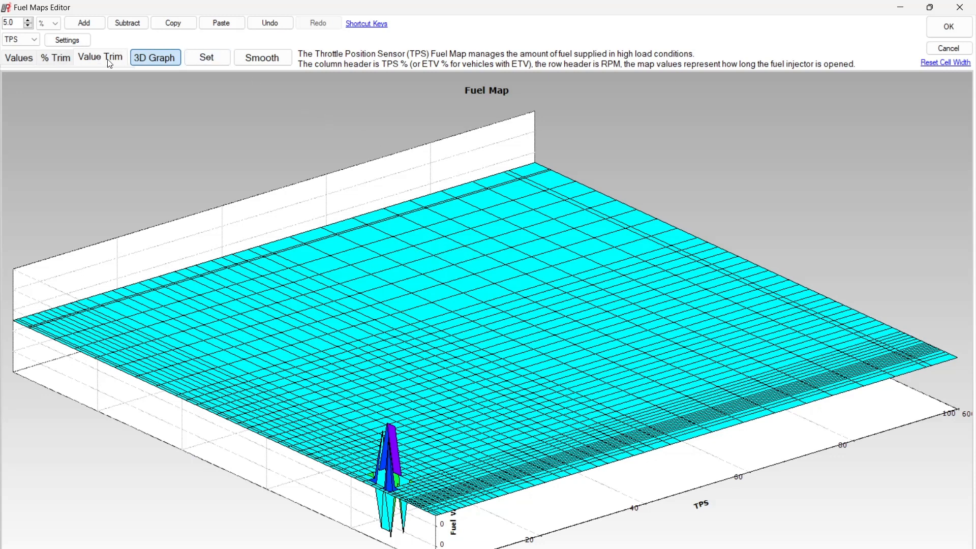
left_click(164, 57)
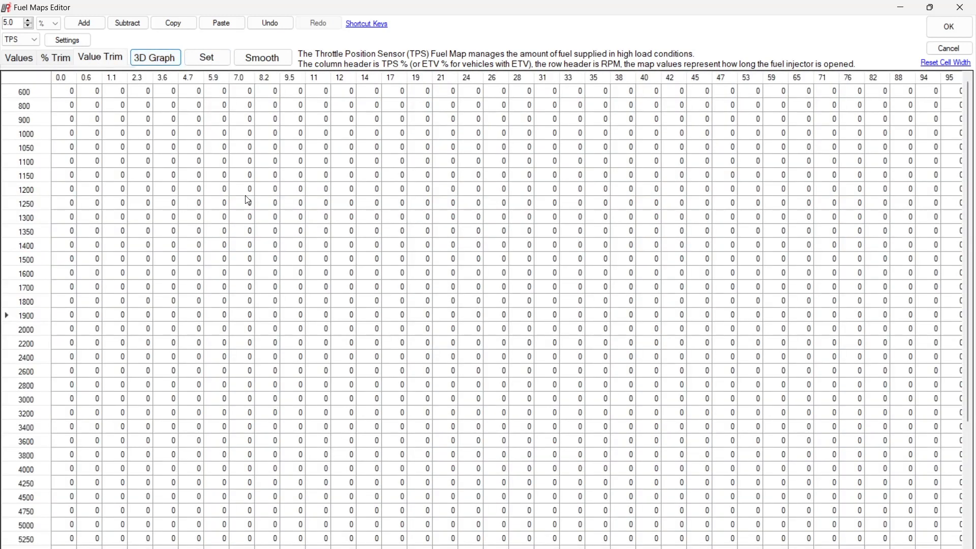
scroll(249, 208, "down", 5)
scroll(249, 209, "up", 5)
scroll(506, 315, "right", 1)
scroll(506, 315, "left", 1)
left_click(108, 53)
left_click(56, 54)
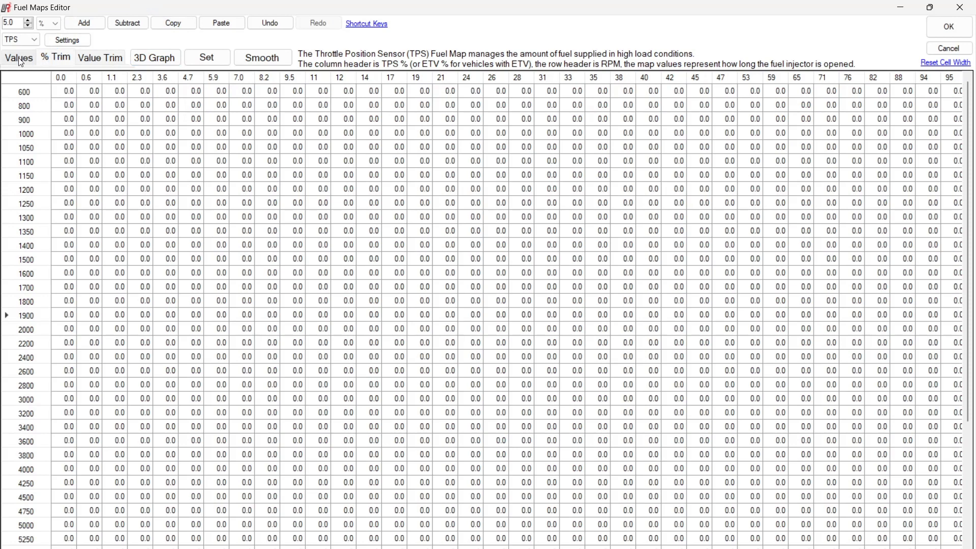
left_click(111, 63)
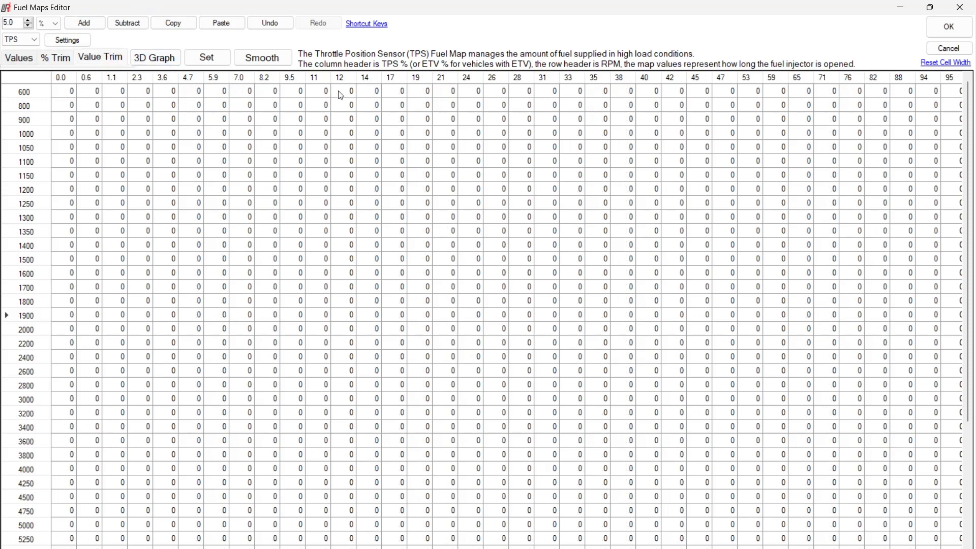
Close the Fuel Maps Editor without saving the edits, reopen it and review the IAP map's value trims
left_click(948, 48)
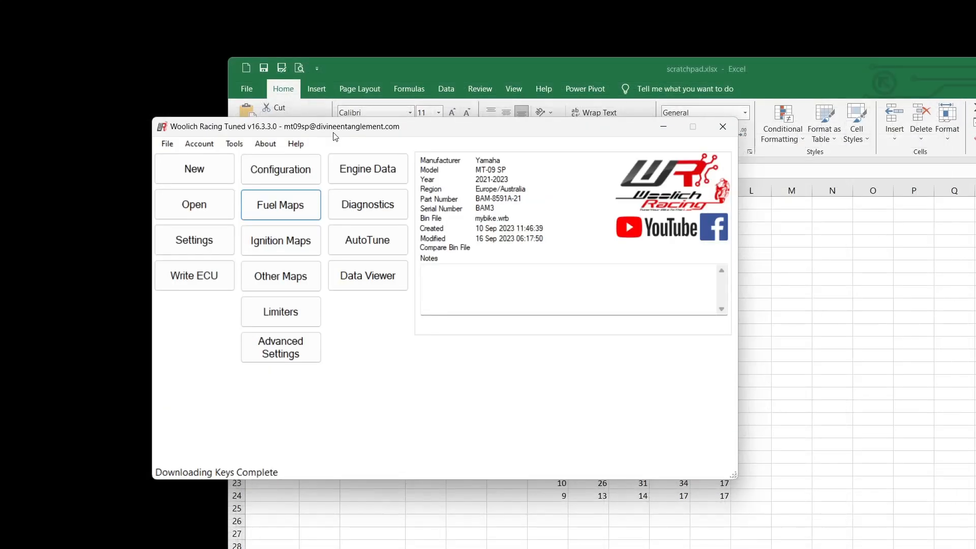
left_click(291, 197)
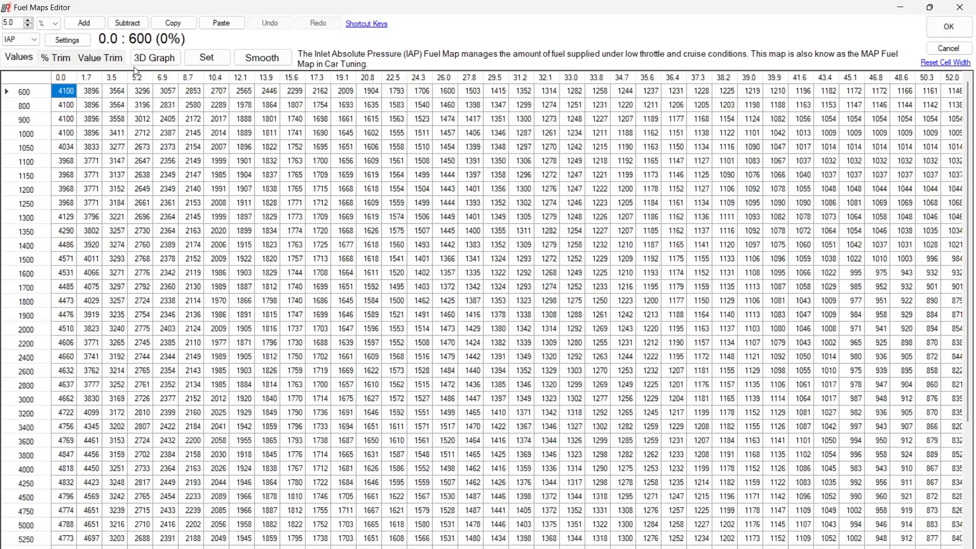
left_click(102, 61)
scroll(255, 275, "down", 5)
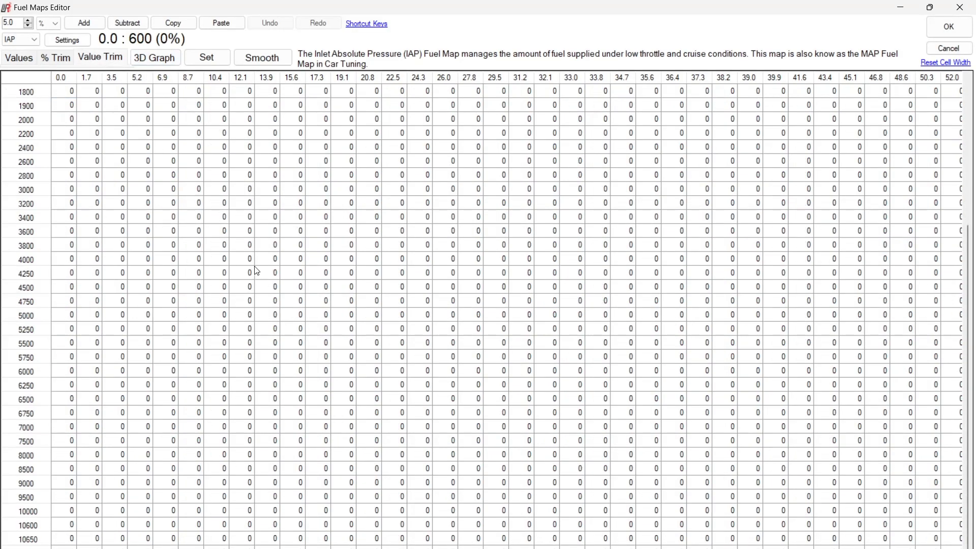
scroll(252, 252, "up", 5)
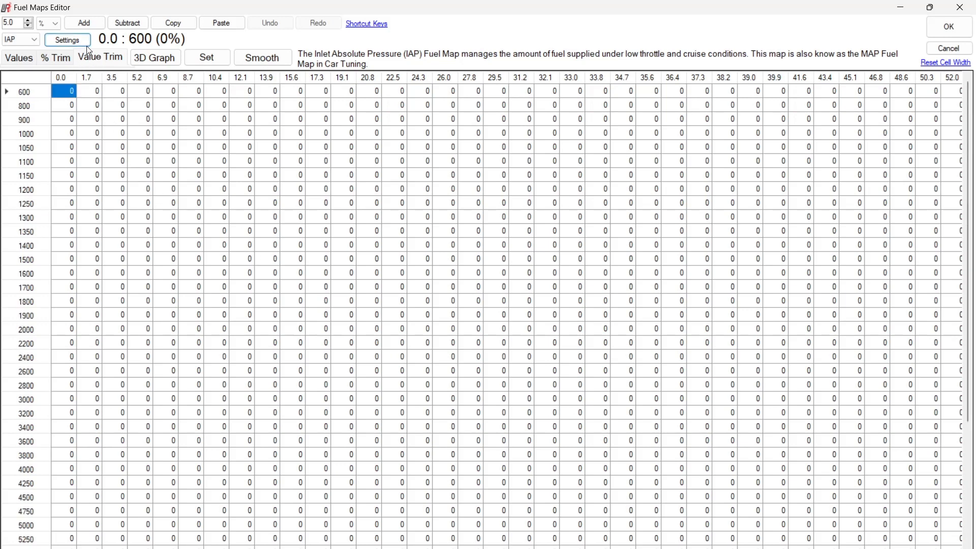
Switch to the TPS map's value trims and select the block at 1.1 to 5.9% TPS, 1900 to 2600 rpm
left_click(20, 39)
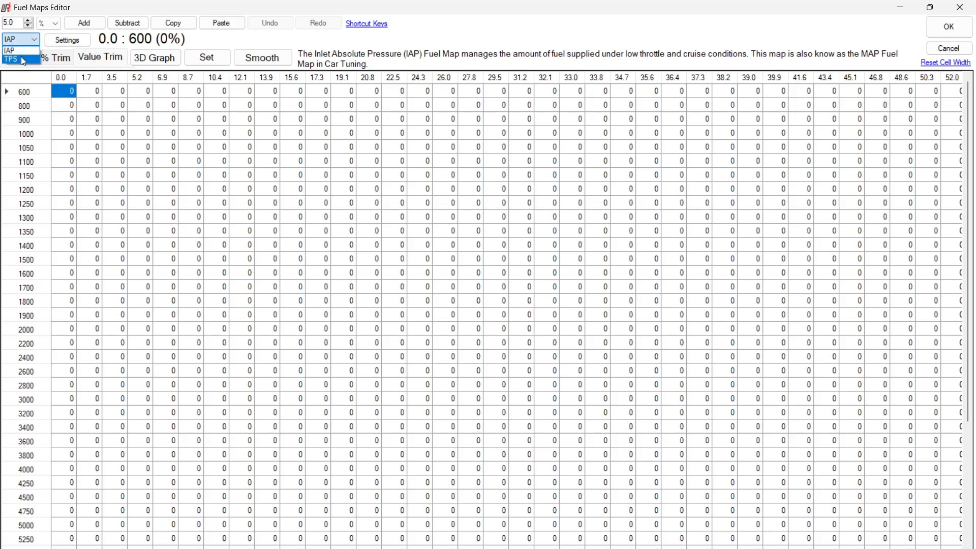
left_click(22, 60)
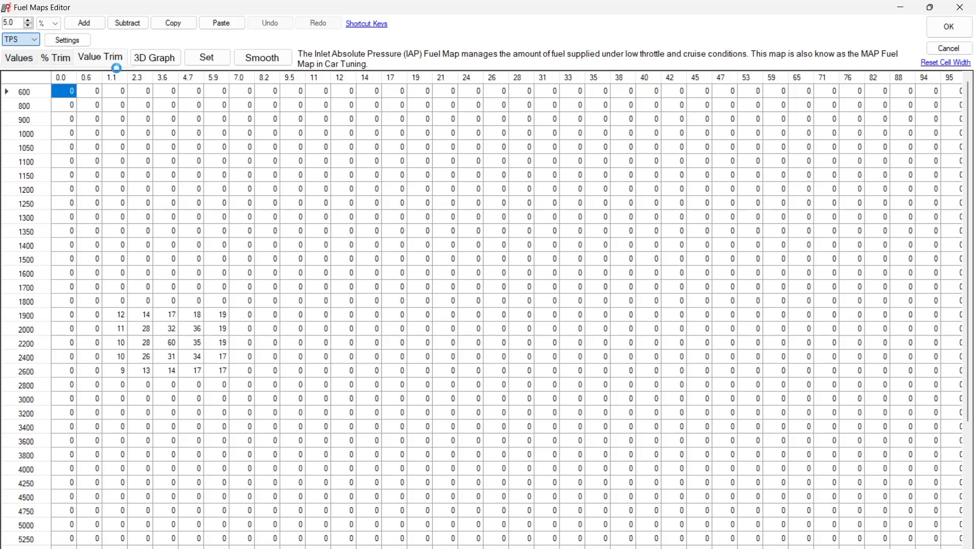
left_click(219, 319)
left_click_drag(220, 321, 129, 373)
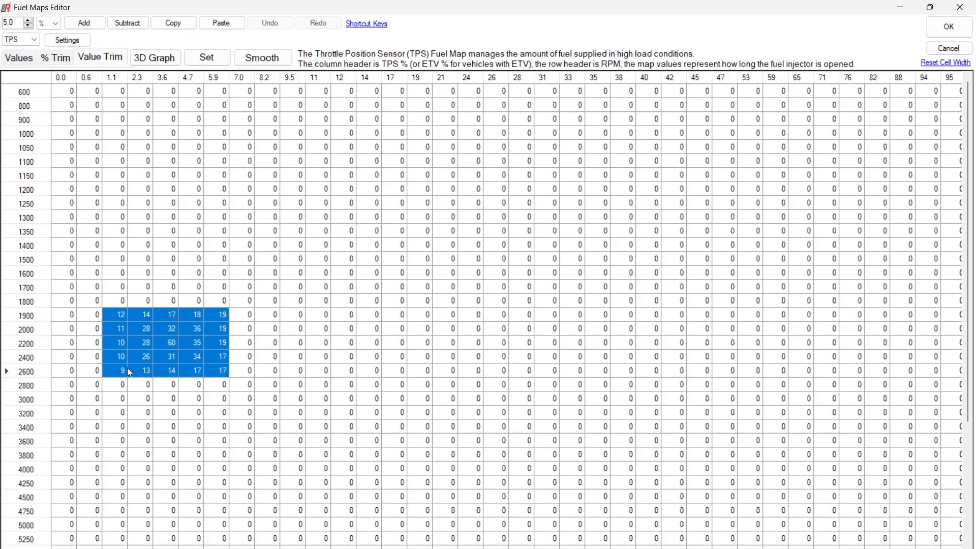
Examine the TPS value trims as a 3D graph from different angles, ending back in the table view
left_click(158, 59)
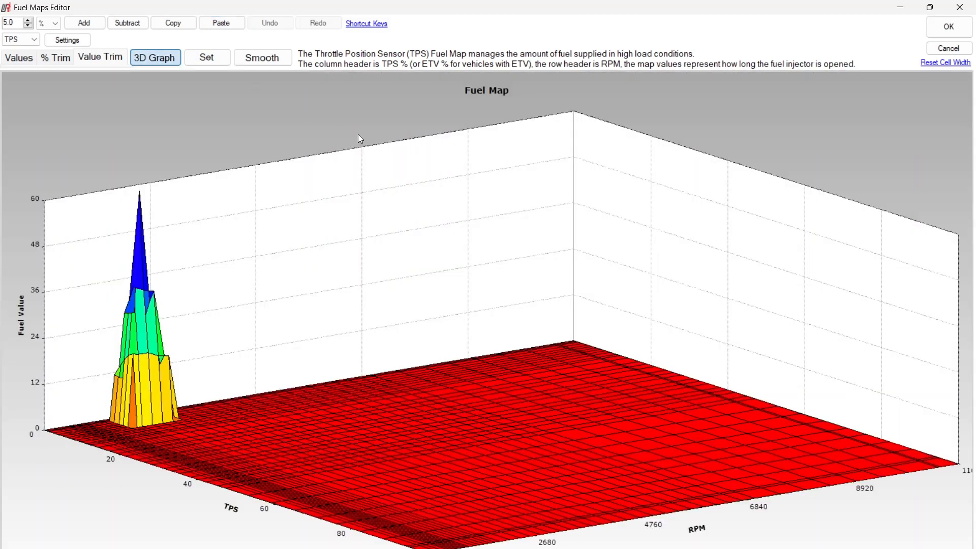
left_click_drag(146, 436, 205, 466)
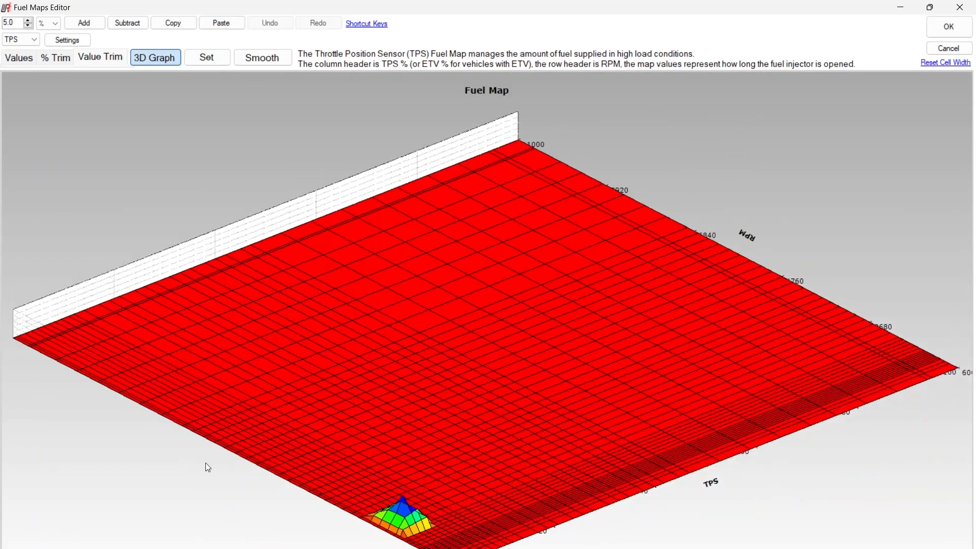
left_click_drag(240, 376, 232, 371)
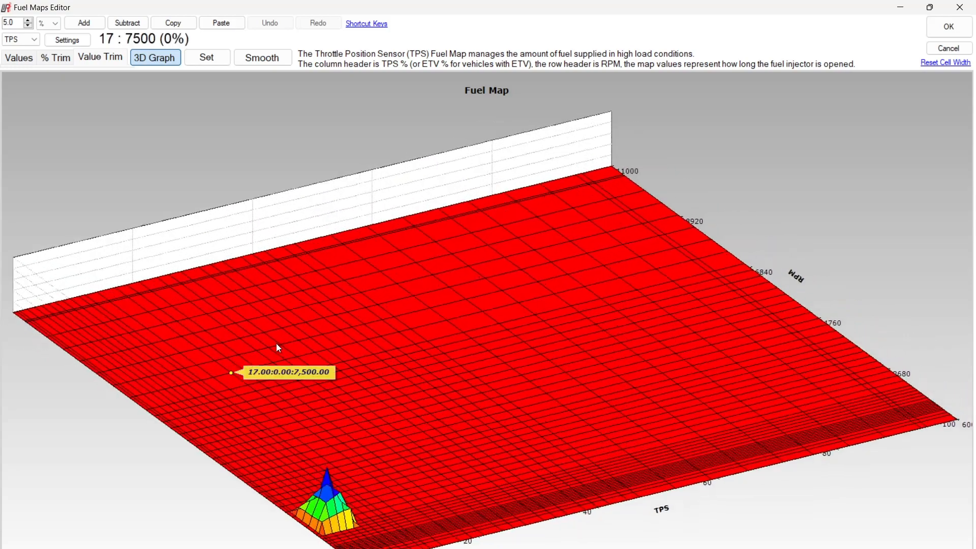
left_click(165, 63)
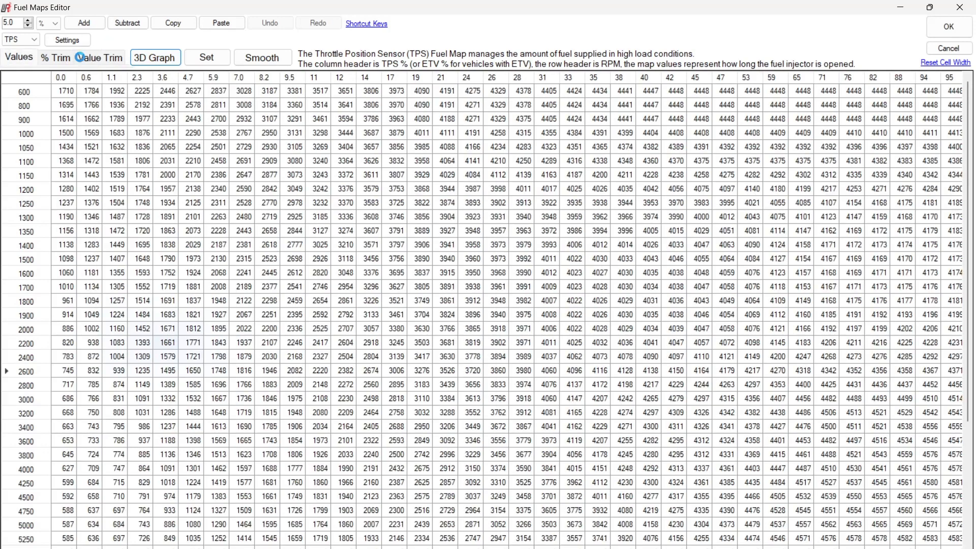
Graph the TPS map's absolute values in 3D and inspect the surface around the high and low TPS regions
left_click(155, 58)
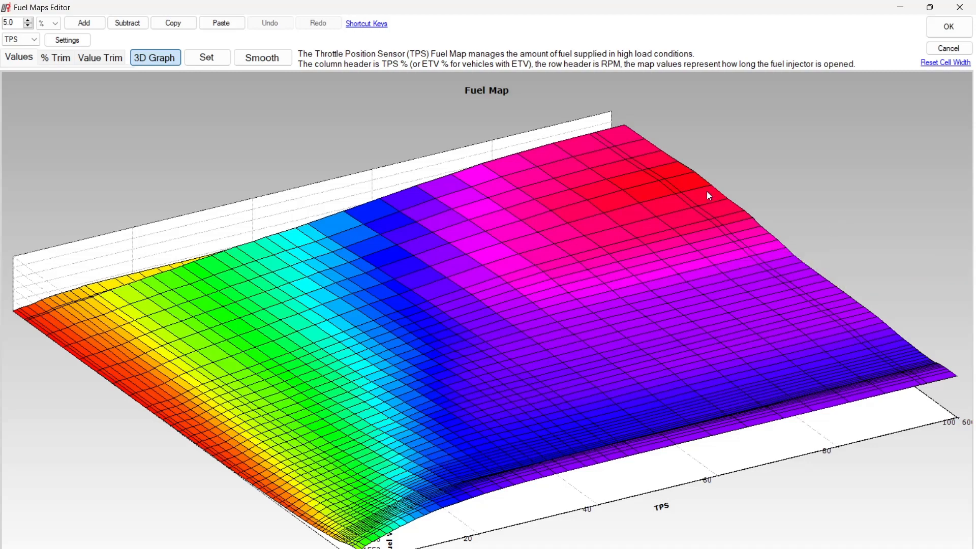
left_click_drag(782, 366, 810, 291)
mouse_move(818, 267)
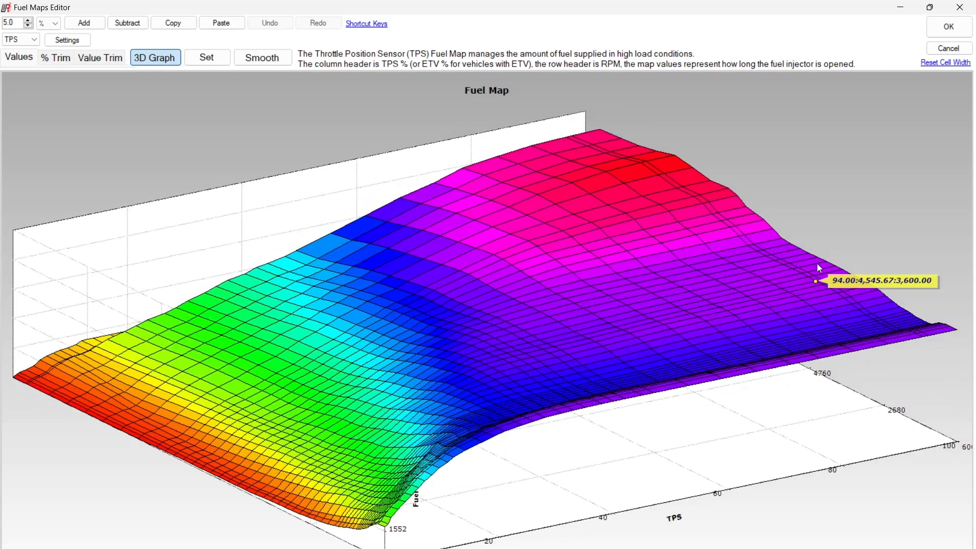
mouse_move(785, 248)
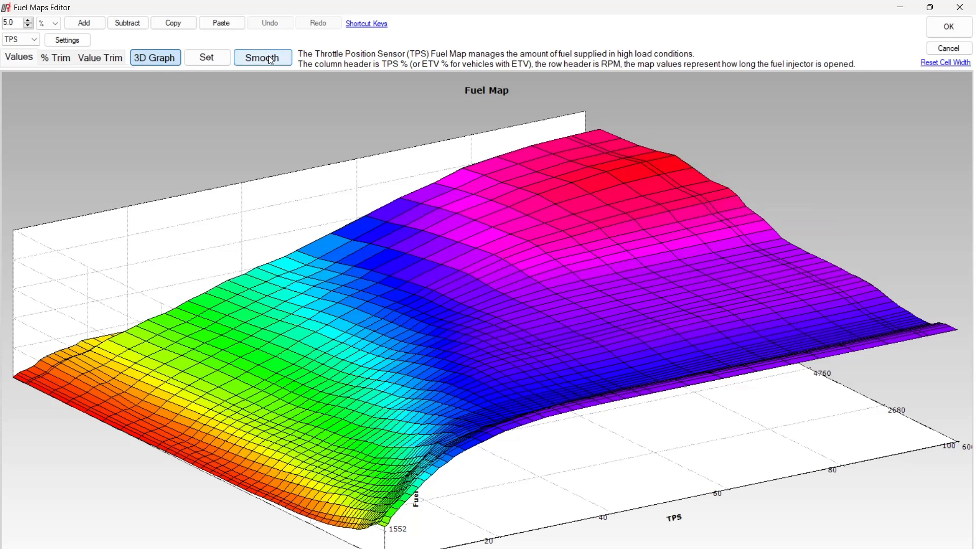
mouse_move(532, 145)
mouse_move(482, 548)
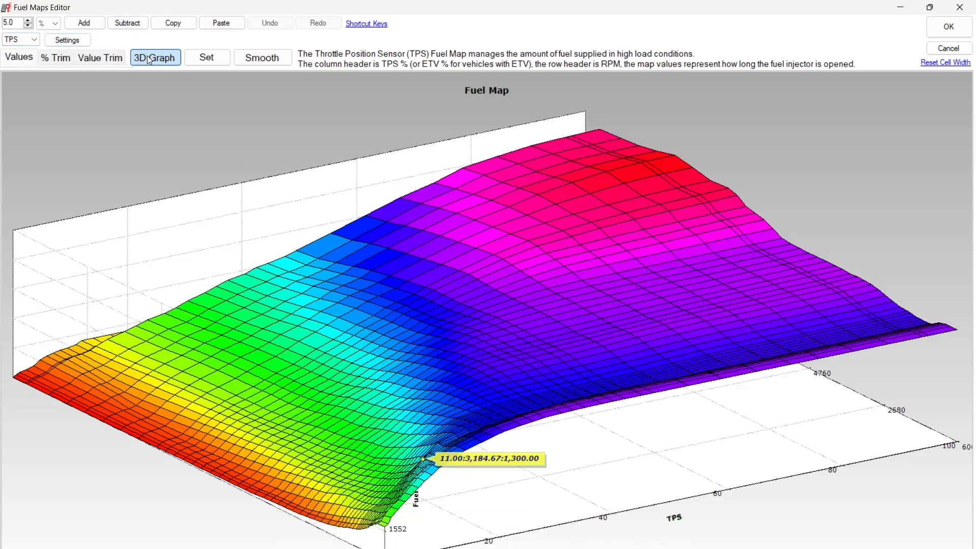
Return the TPS values to table form and highlight the 0.0, 0.6 and 1.1% TPS columns one after another
left_click(55, 59)
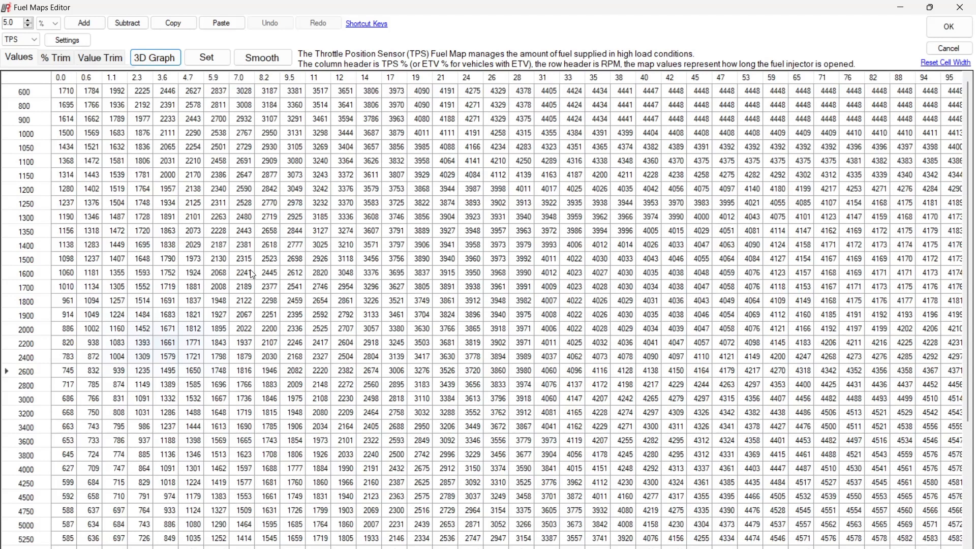
left_click_drag(61, 94, 40, 542)
left_click_drag(95, 95, 91, 524)
left_click_drag(119, 93, 144, 529)
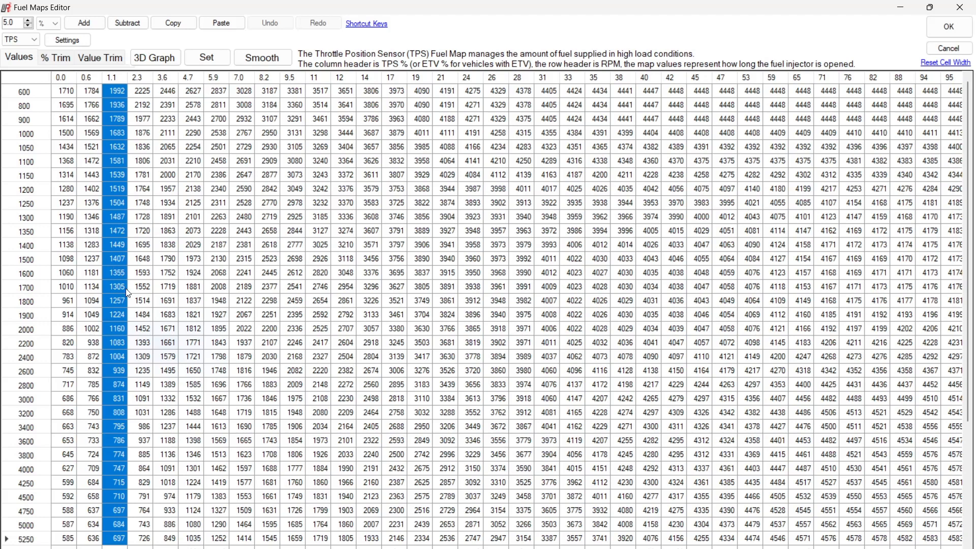
Switch to the Woolich Racing Tuned main window and check the Advanced Settings, leaving every option as it is
key("alt+Tab")
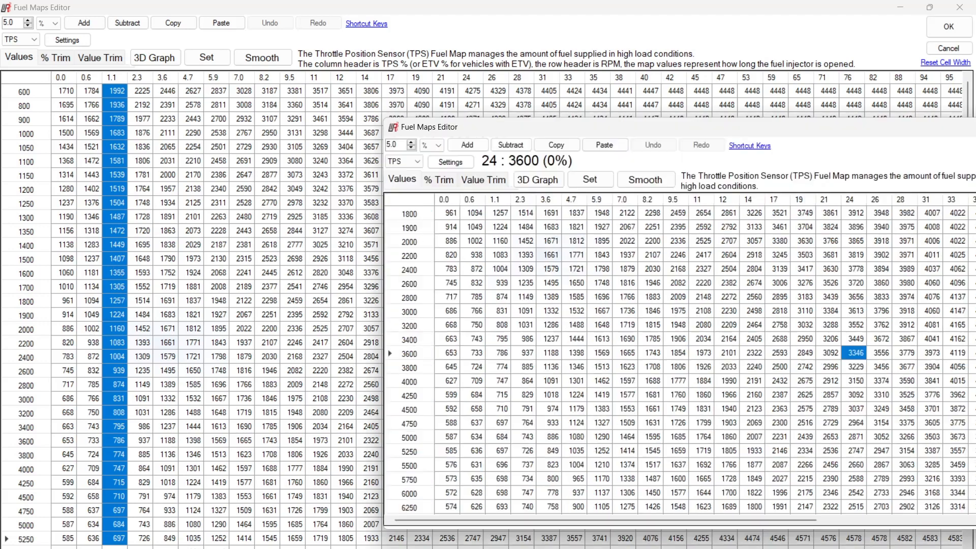
key("alt+Tab")
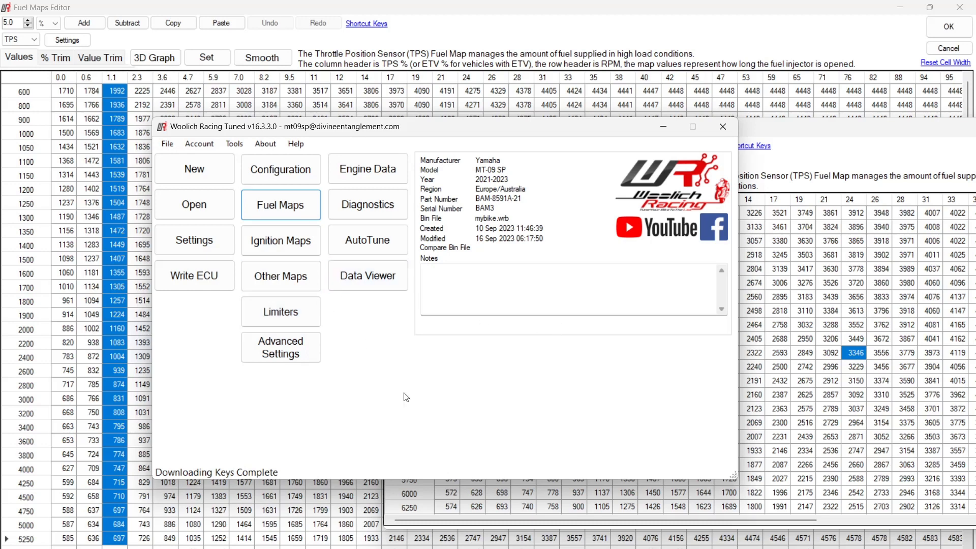
left_click(306, 343)
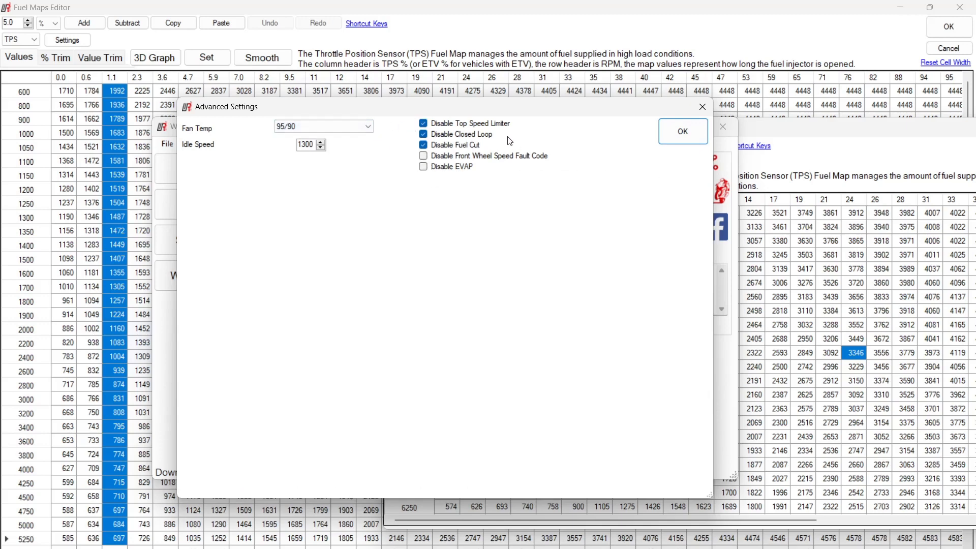
left_click(661, 139)
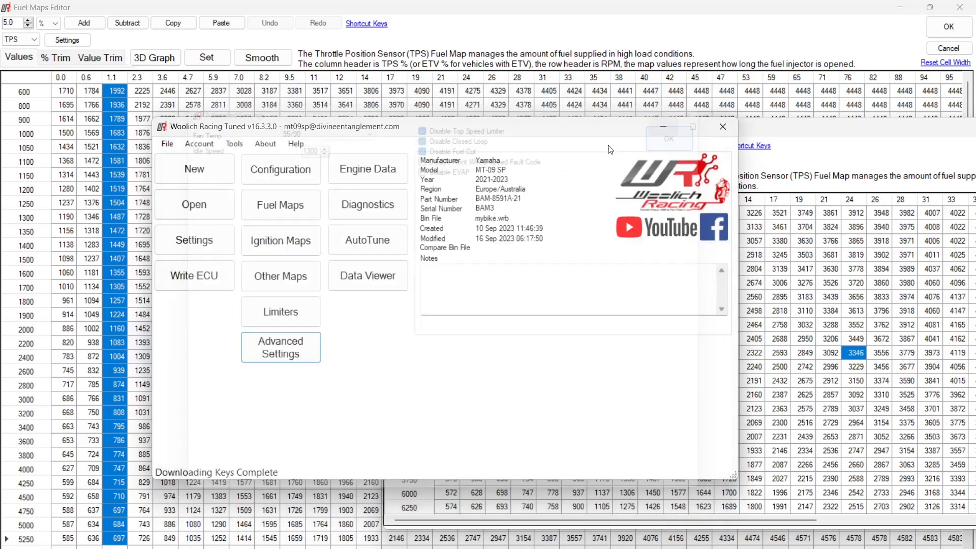
Open another Fuel Maps Editor and inspect the IAP map's absolute values as a 3D graph, ending with the TPS map selected
left_click(294, 210)
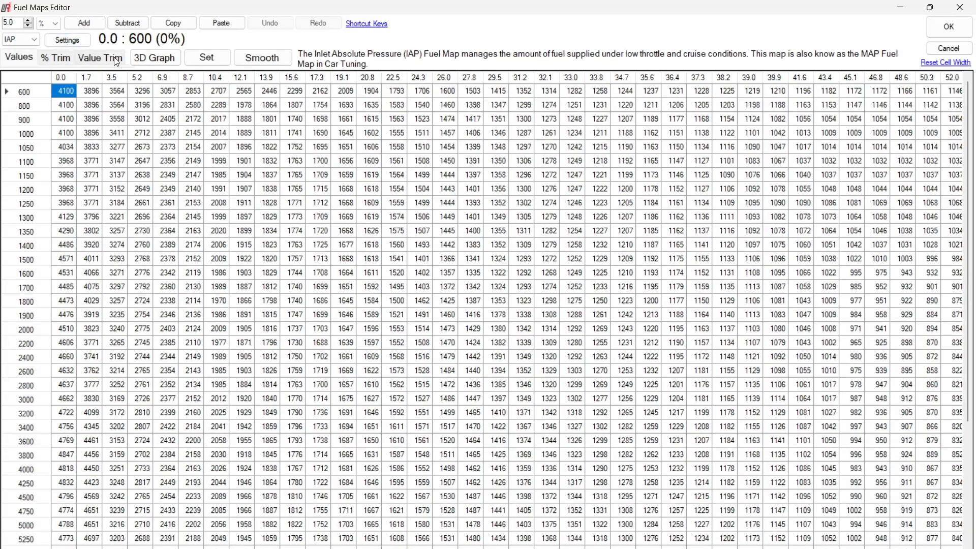
left_click(54, 58)
left_click(23, 57)
left_click(155, 58)
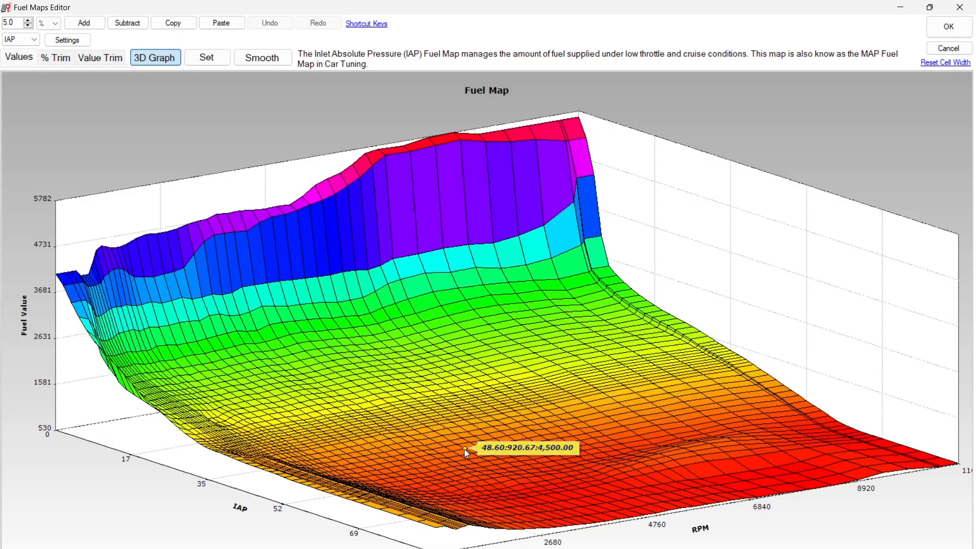
mouse_move(651, 456)
left_mouse_down()
mouse_move(639, 433)
mouse_move(646, 465)
left_mouse_up()
left_click(646, 466)
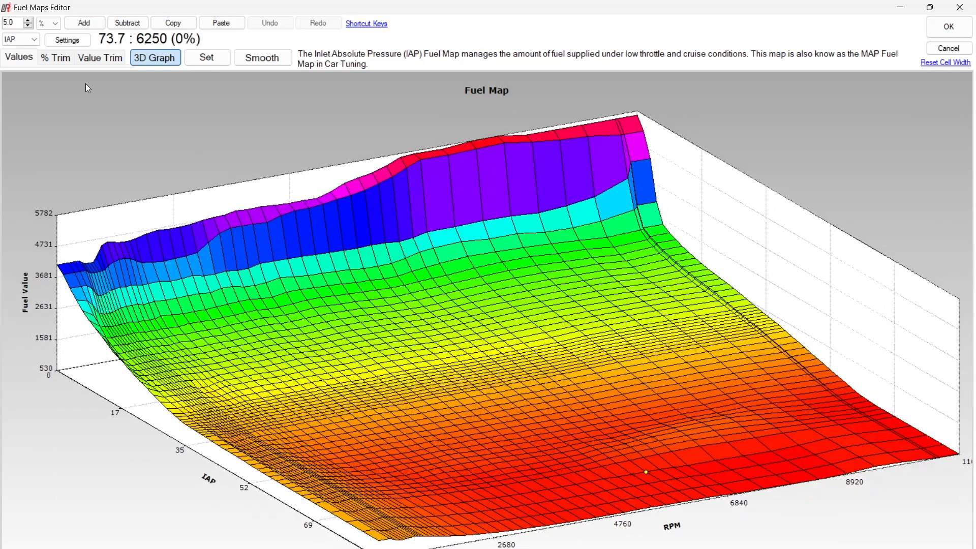
left_click(23, 40)
left_click(20, 58)
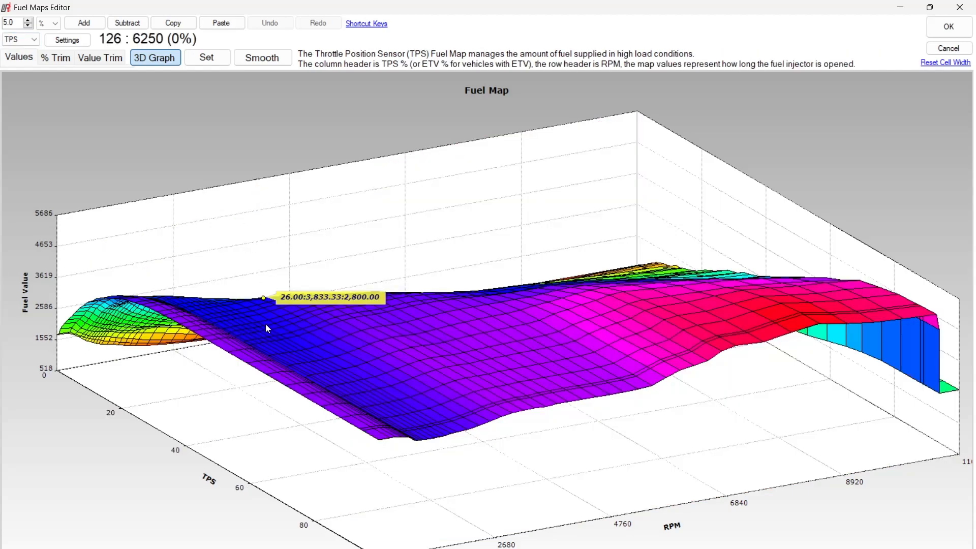
Rotate the TPS map's 3D graph and inspect the surface at low TPS and along the high-RPM edge
left_click_drag(266, 324, 317, 350)
left_click(317, 349)
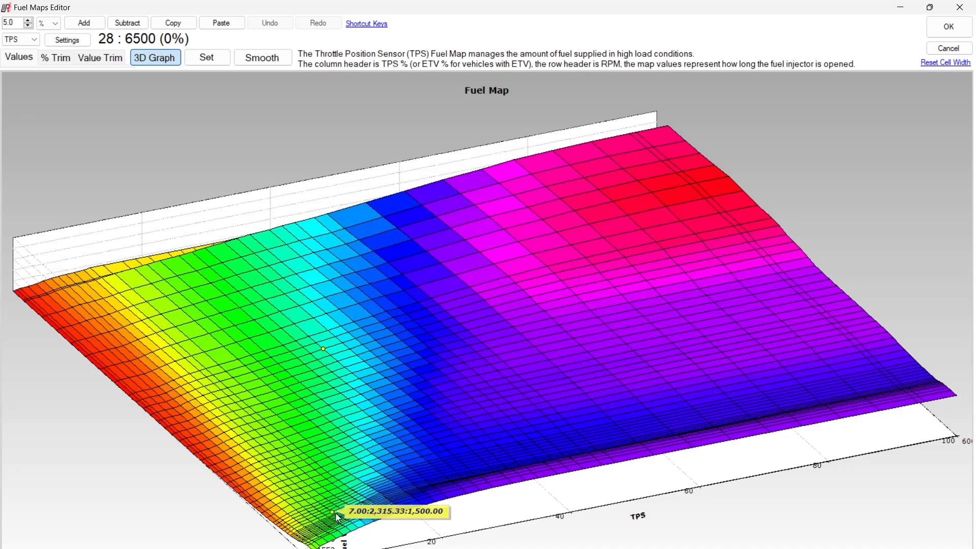
mouse_move(330, 369)
left_mouse_down()
mouse_move(330, 350)
mouse_move(340, 356)
left_mouse_up()
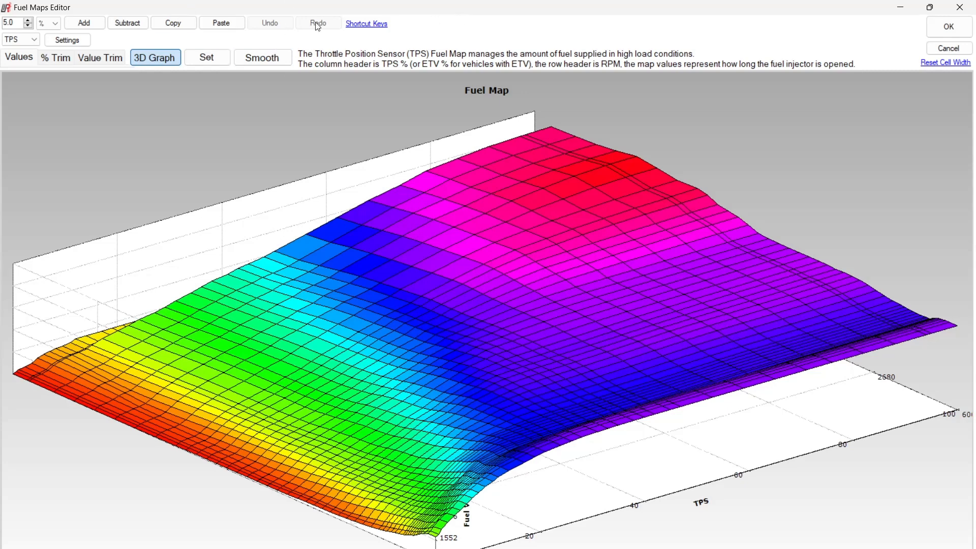
mouse_move(418, 338)
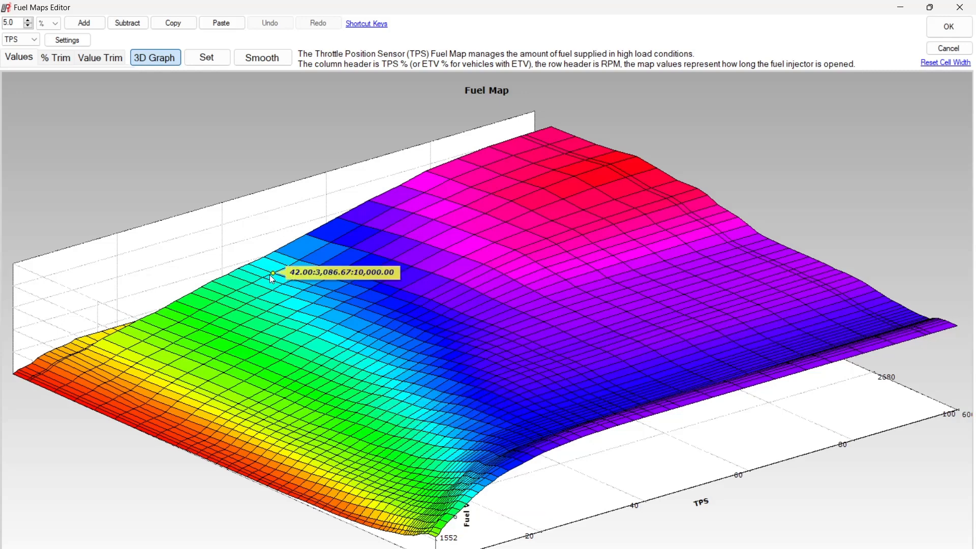
Switch to the Woolich Racing Tuned main window and review the Advanced Settings, closing them without changes
key("alt+Tab")
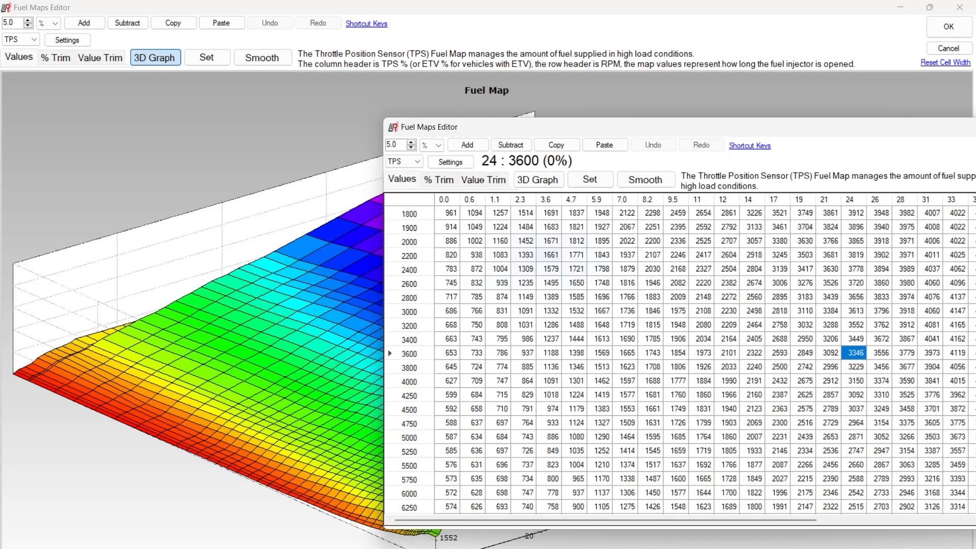
key("alt+Tab")
left_click(285, 344)
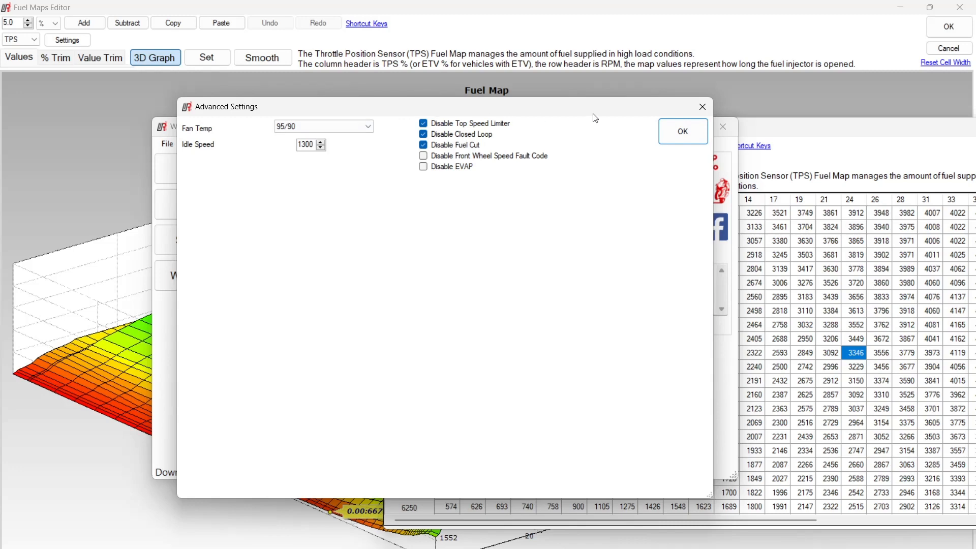
left_click(697, 137)
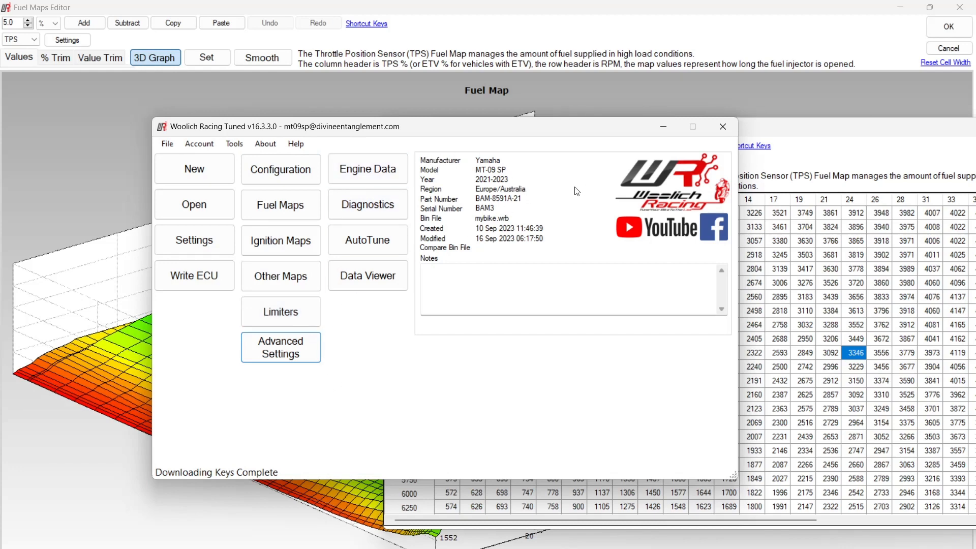
Return the full-screen TPS graph to its table of values, and bring the Woolich Racing Tuned main window forward
left_click(565, 85)
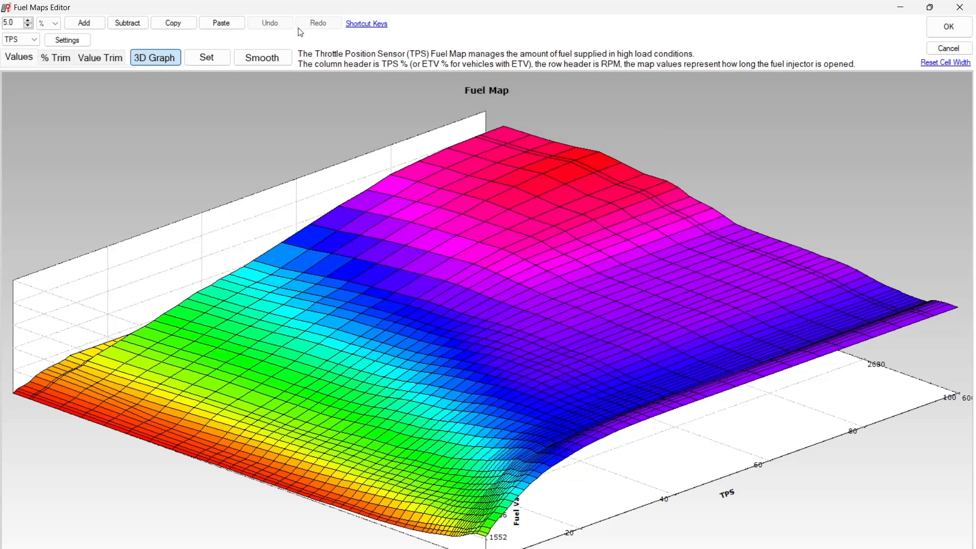
left_click(158, 61)
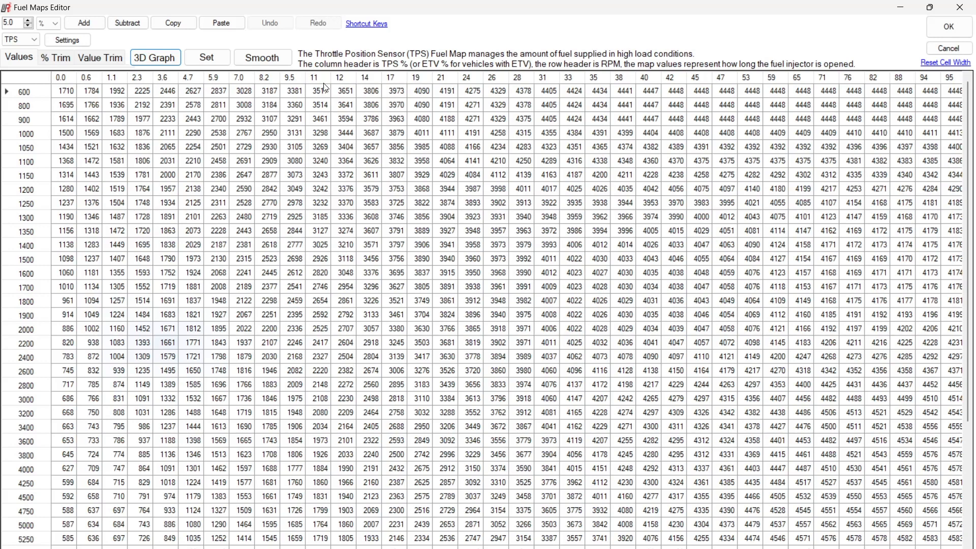
left_click(167, 77)
key("alt+Tab")
key("alt+Tab")
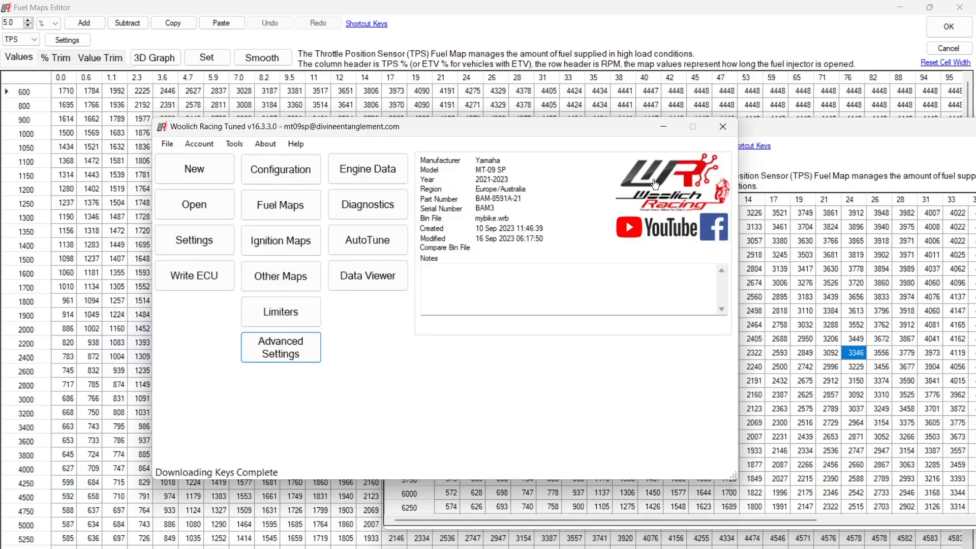